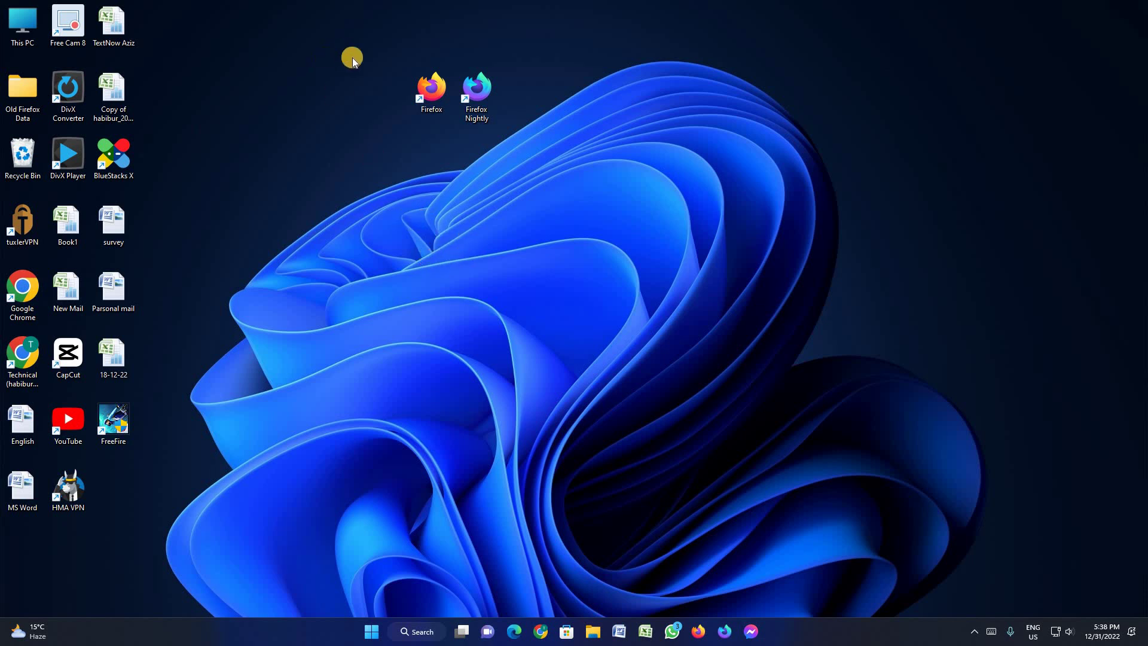
Step: Launch Chrome maximized, open the Dichvusocks.us bookmark and fill in the saved username
{"action": "left_click", "coordinate": [486, 111]}
{"action": "left_click", "coordinate": [540, 632]}
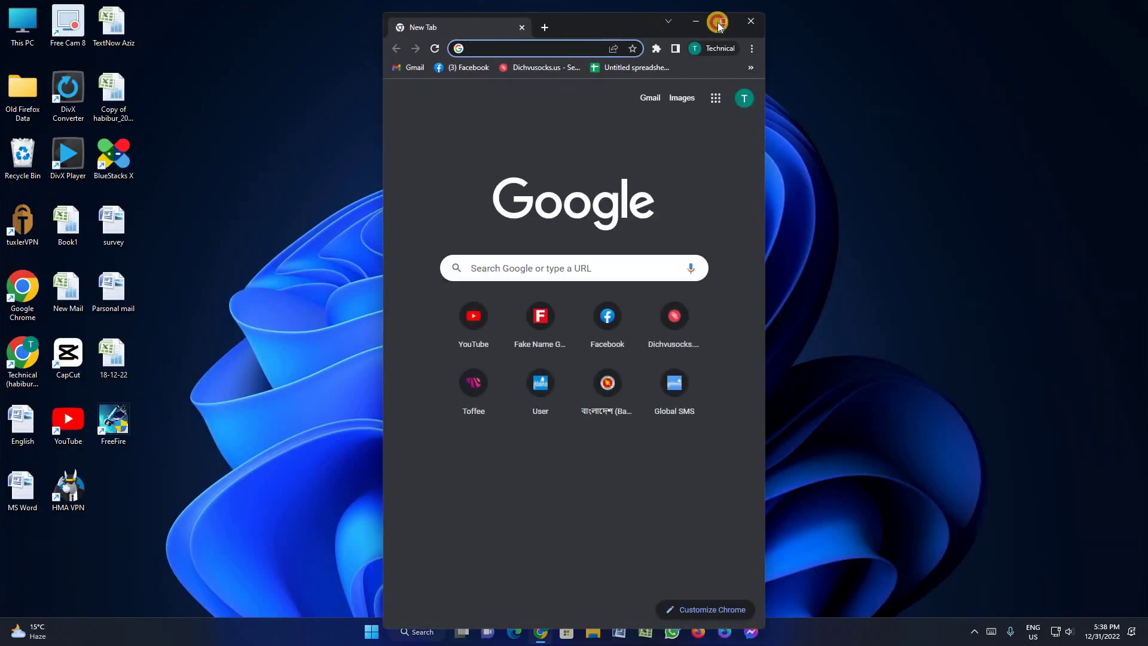
{"action": "left_click", "coordinate": [723, 21]}
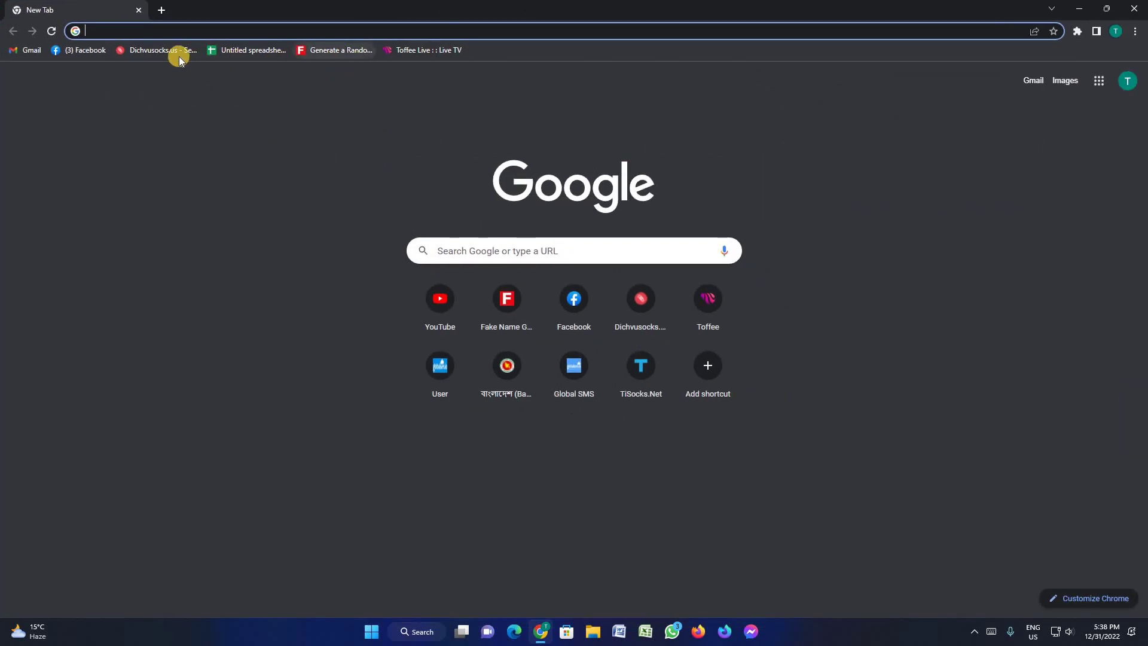
{"action": "left_click", "coordinate": [161, 50]}
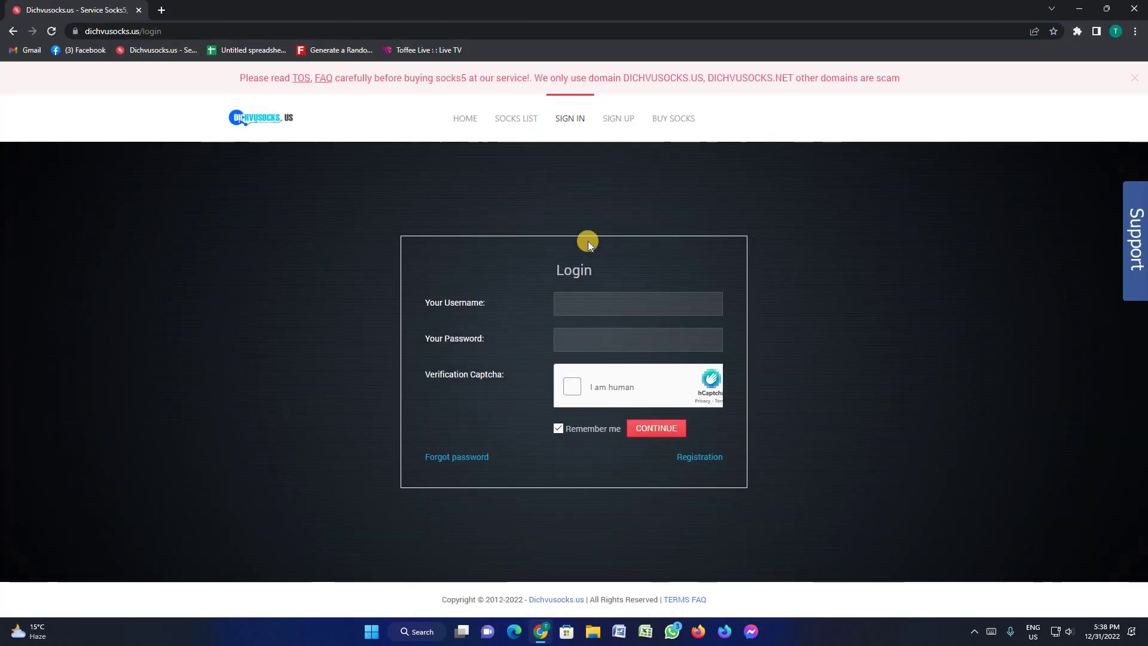
{"action": "left_click", "coordinate": [586, 304]}
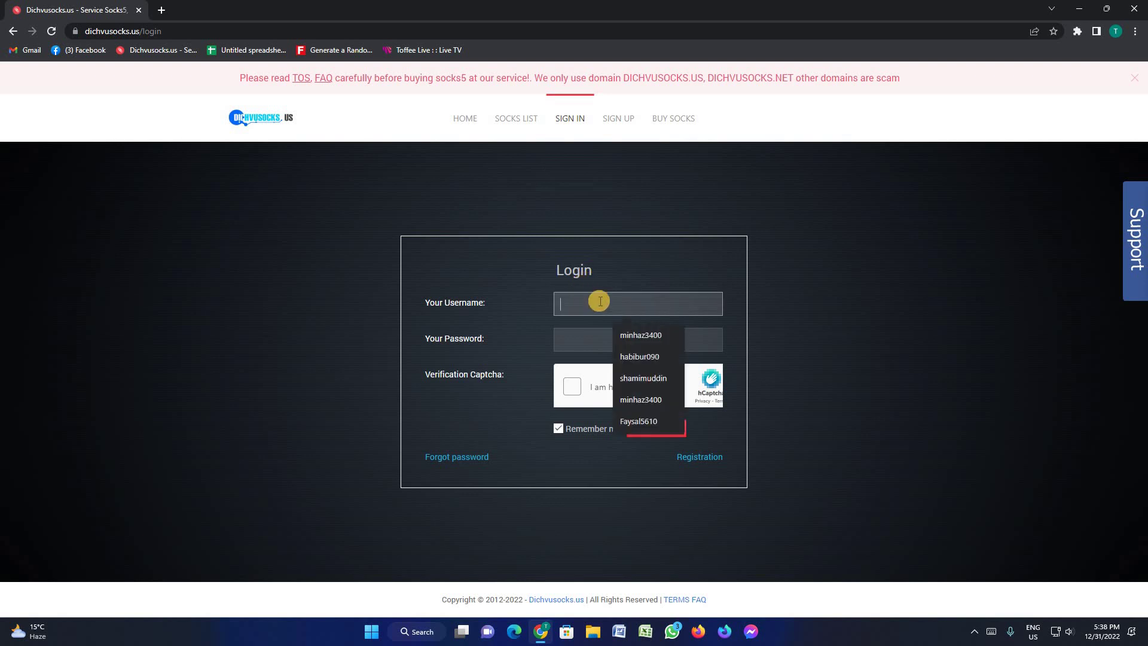
{"action": "left_click", "coordinate": [639, 421]}
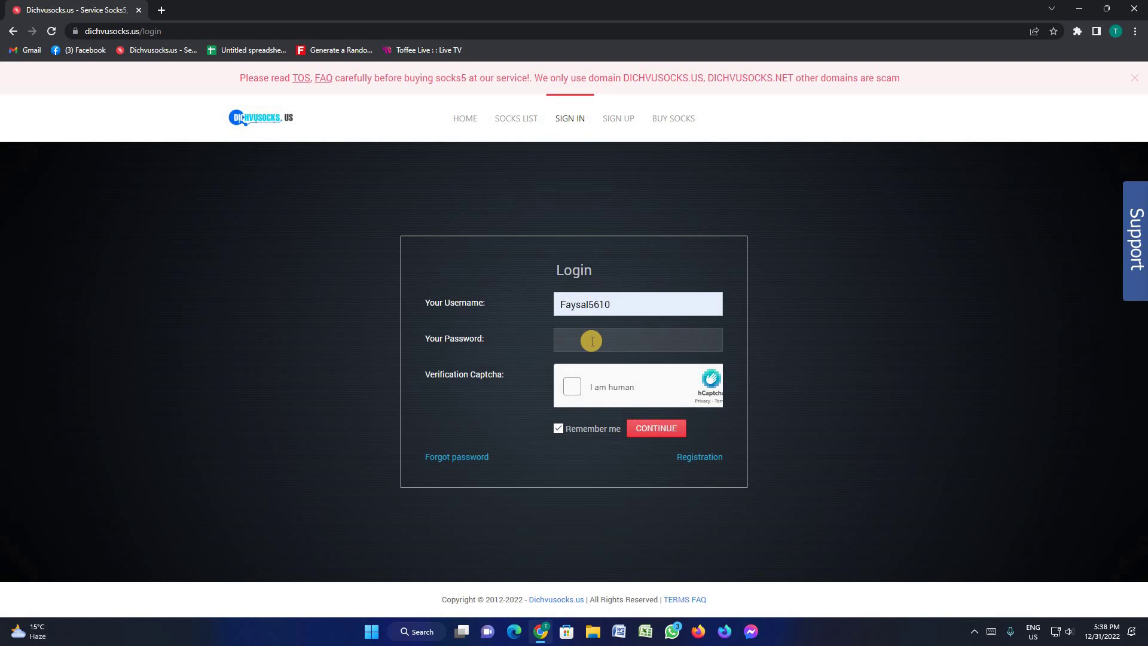
Step: Solve the ladybug hCaptcha and submit the login form
{"action": "left_click", "coordinate": [572, 386]}
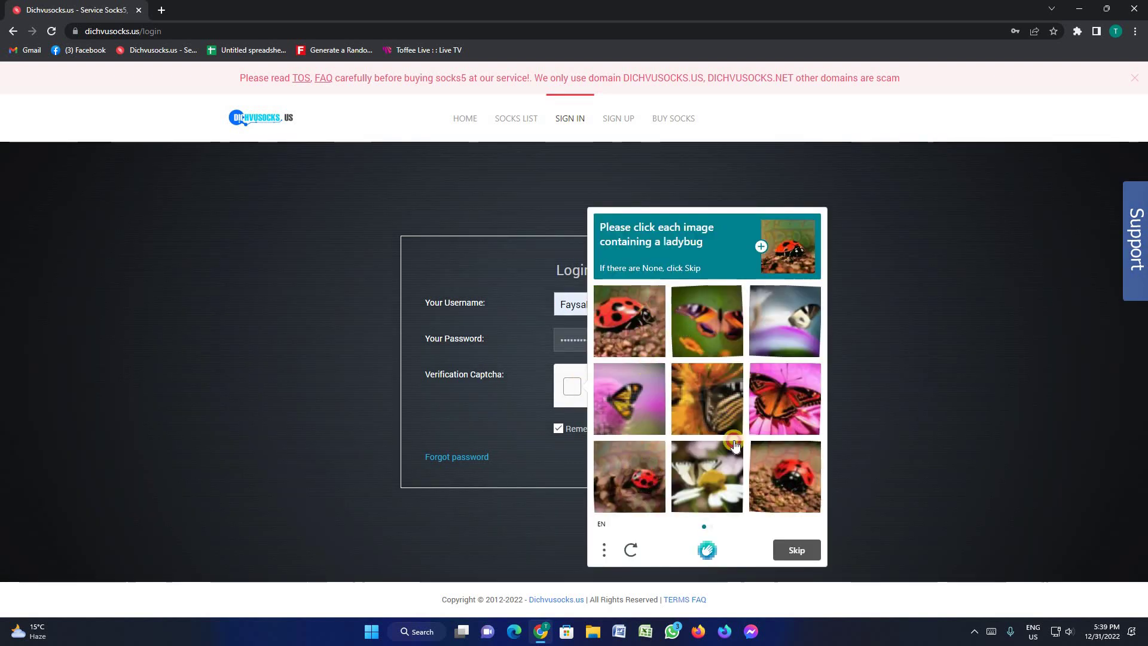
{"action": "left_click", "coordinate": [629, 321]}
{"action": "left_click", "coordinate": [629, 477]}
{"action": "left_click", "coordinate": [785, 477]}
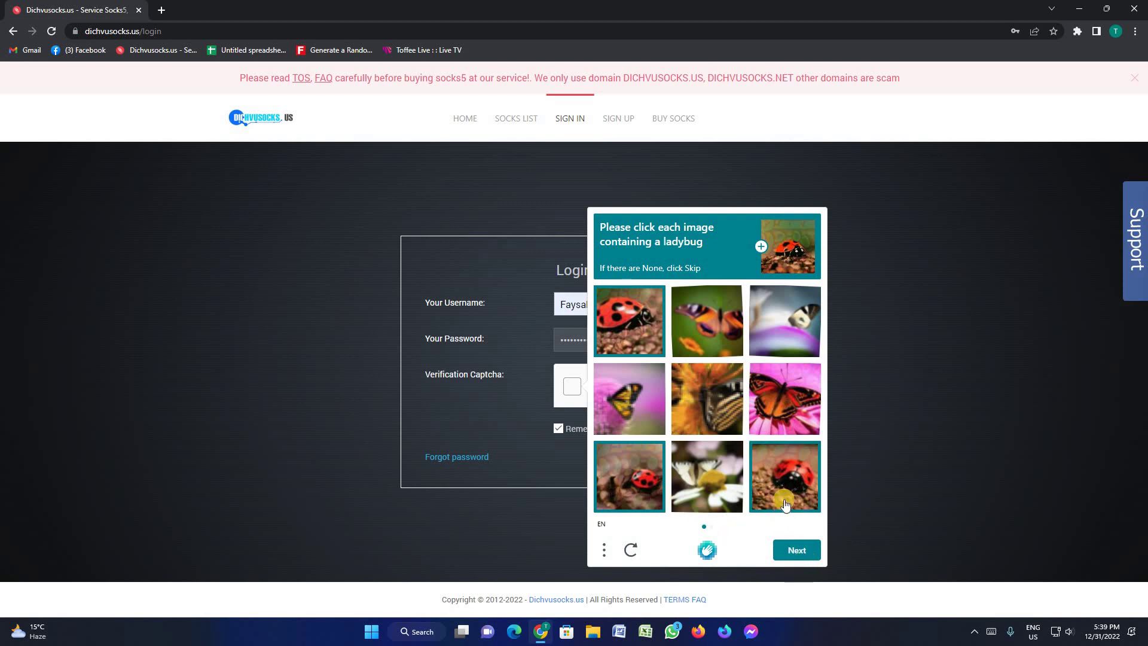
{"action": "left_click", "coordinate": [788, 546]}
{"action": "left_click", "coordinate": [783, 394]}
{"action": "left_click", "coordinate": [768, 482]}
{"action": "left_click", "coordinate": [789, 540]}
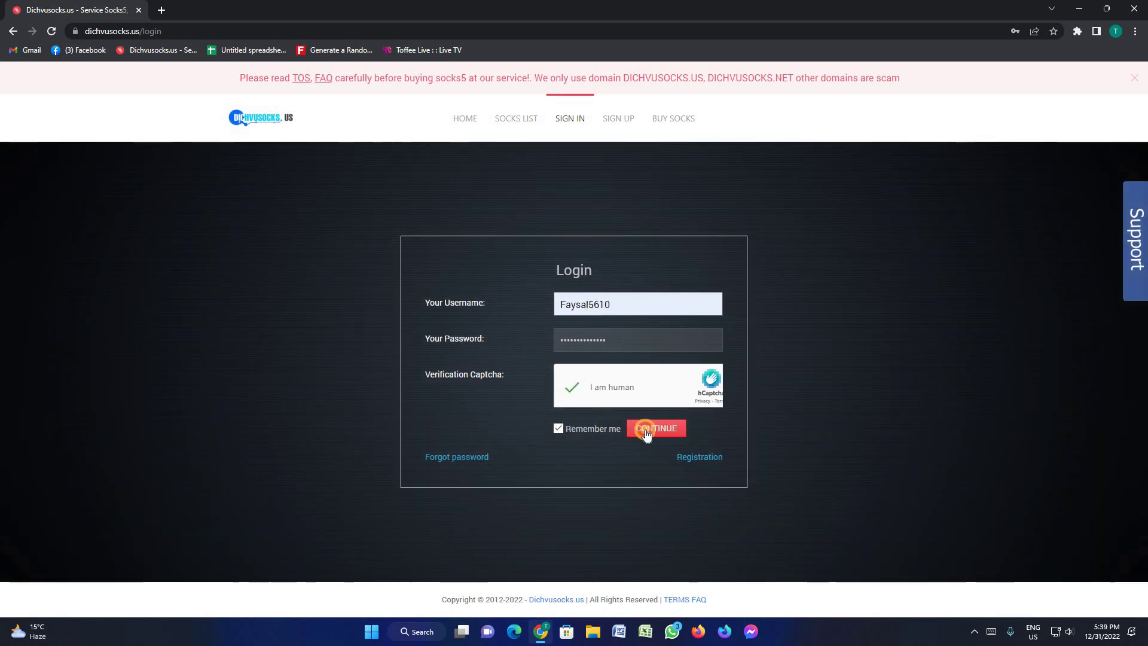
{"action": "left_click", "coordinate": [646, 432]}
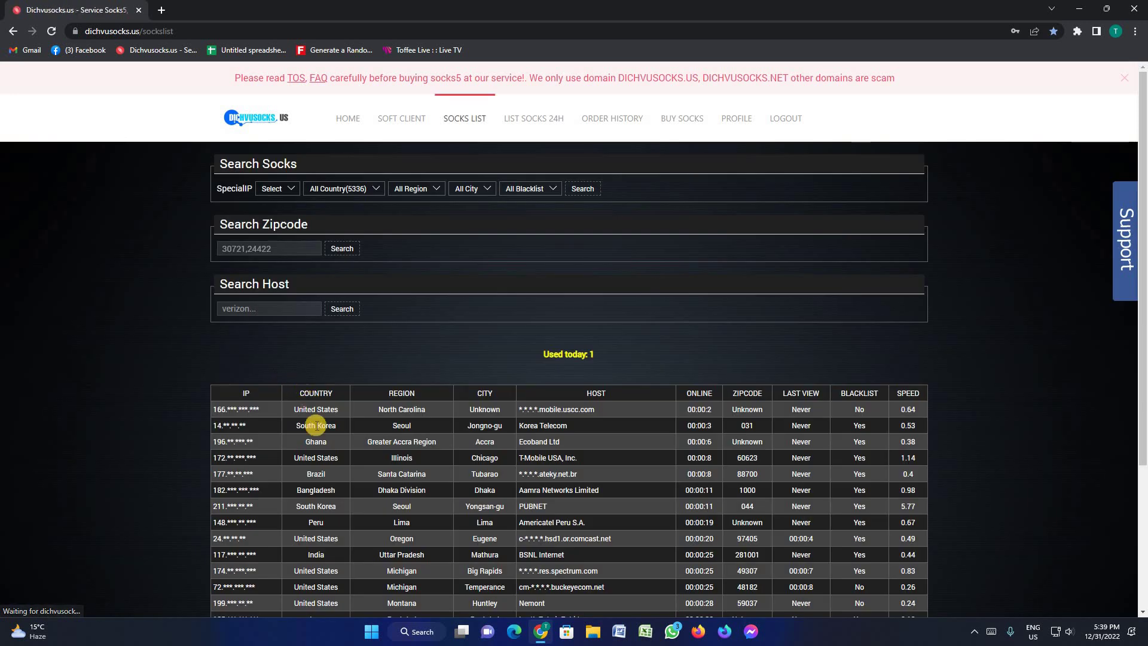
Step: Reveal and select the South Korea proxy 89.58.45.94:43596, then show the desktop
{"action": "left_click", "coordinate": [240, 425]}
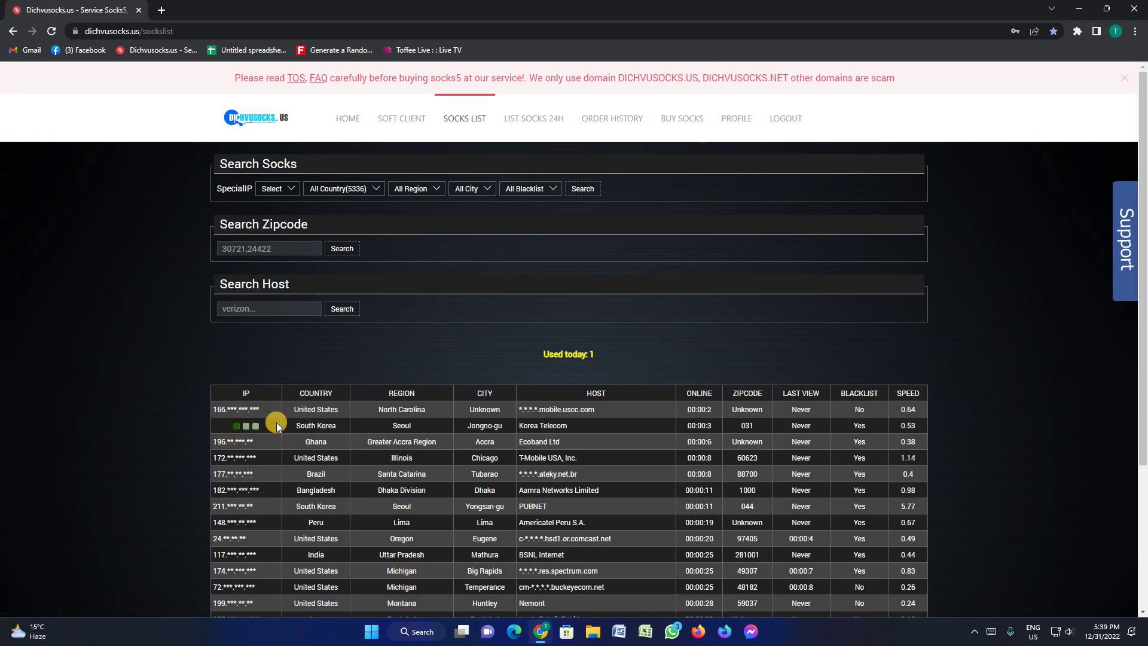
{"action": "scroll", "coordinate": [310, 407], "scroll_direction": "down", "scroll_amount": 3}
{"action": "scroll", "coordinate": [313, 407], "scroll_direction": "up", "scroll_amount": 2}
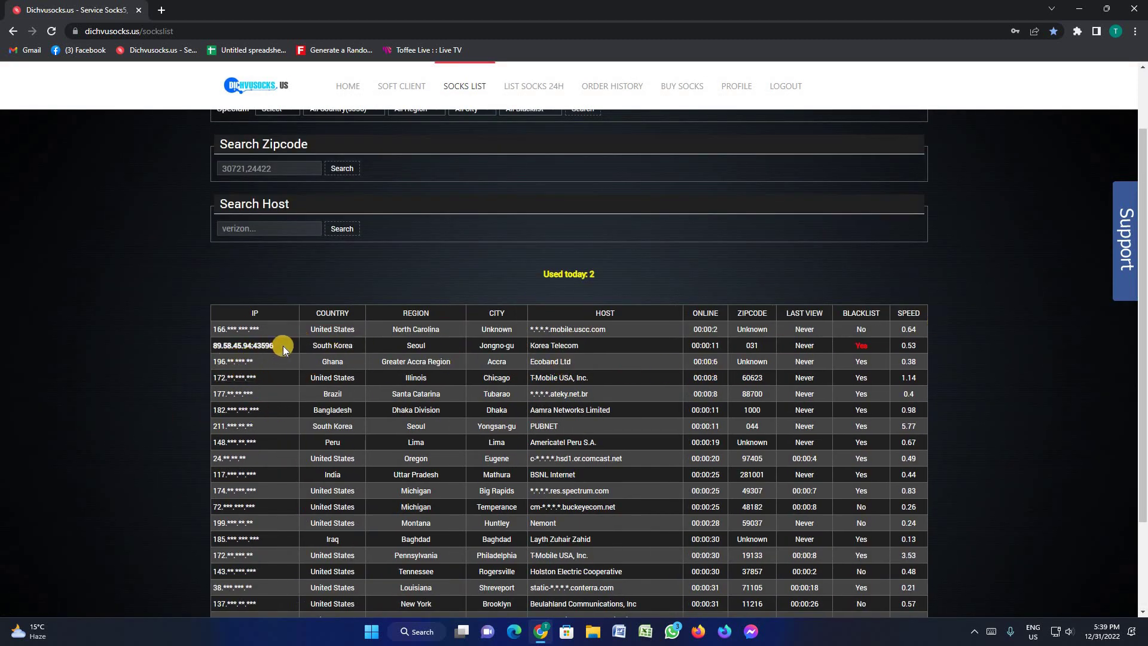
{"action": "left_click_drag", "start_coordinate": [282, 346], "coordinate": [214, 346]}
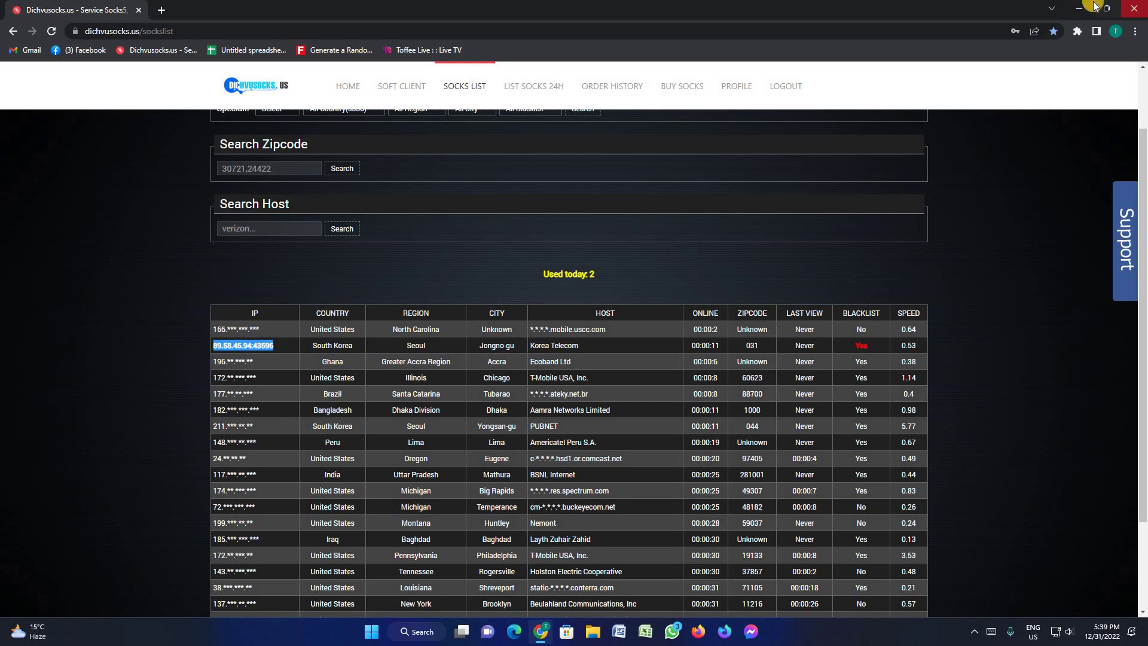
{"action": "key", "text": "super+d"}
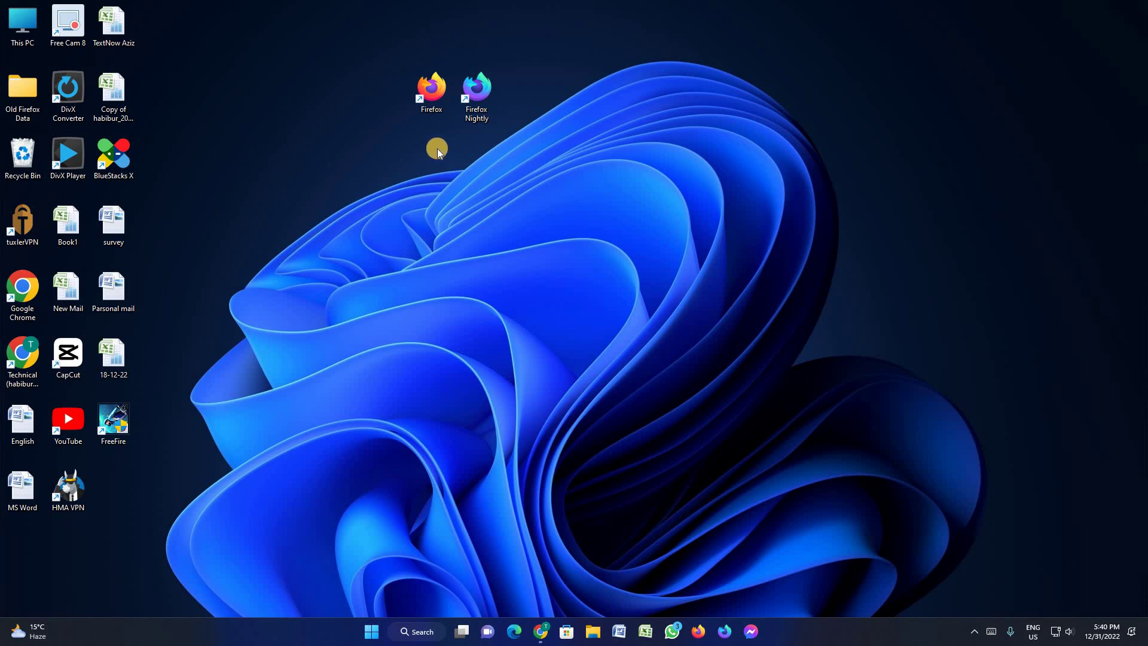
Step: Launch Firefox and go to Settings > Privacy & Security, scrolling down to History
{"action": "double_click", "coordinate": [431, 93]}
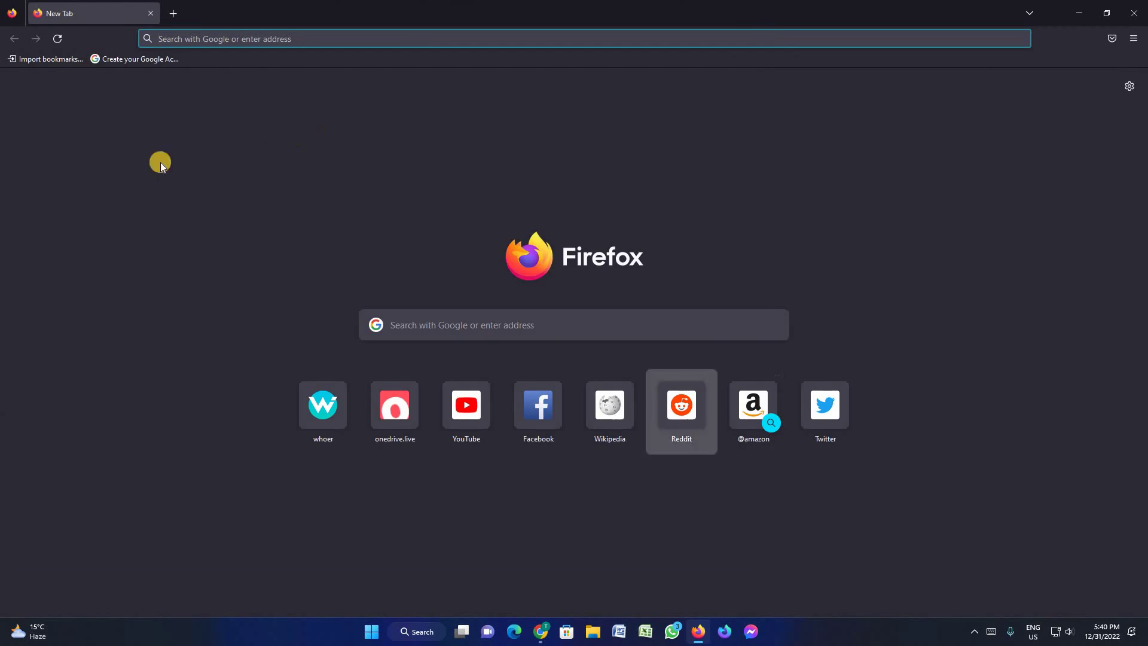
{"action": "left_click", "coordinate": [1130, 84]}
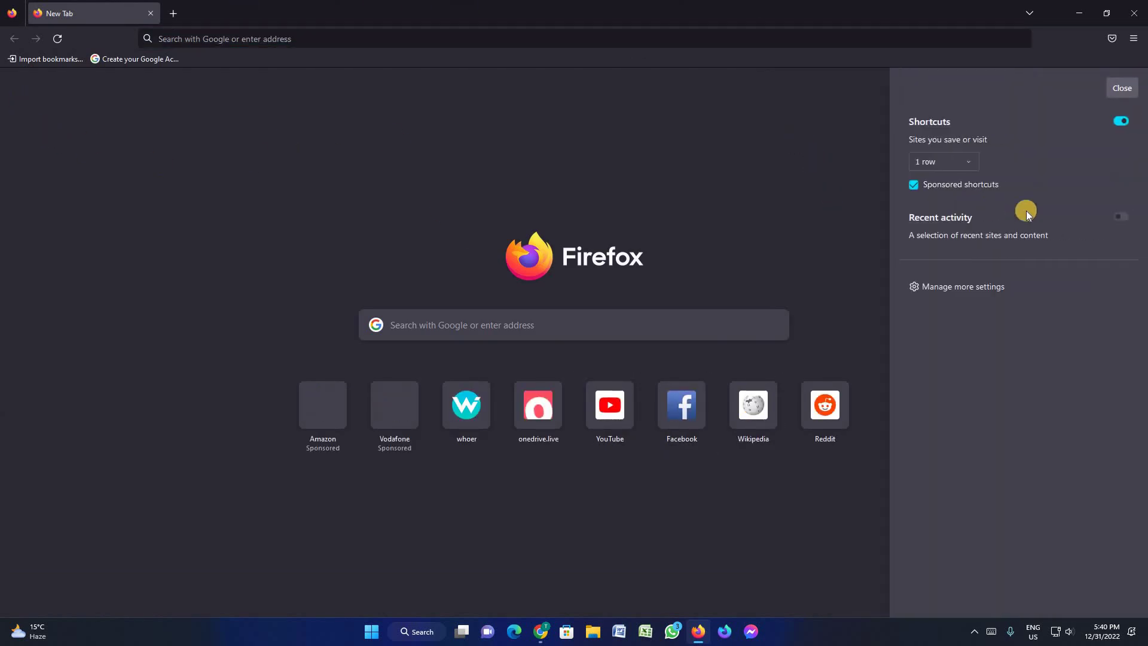
{"action": "left_click", "coordinate": [968, 288]}
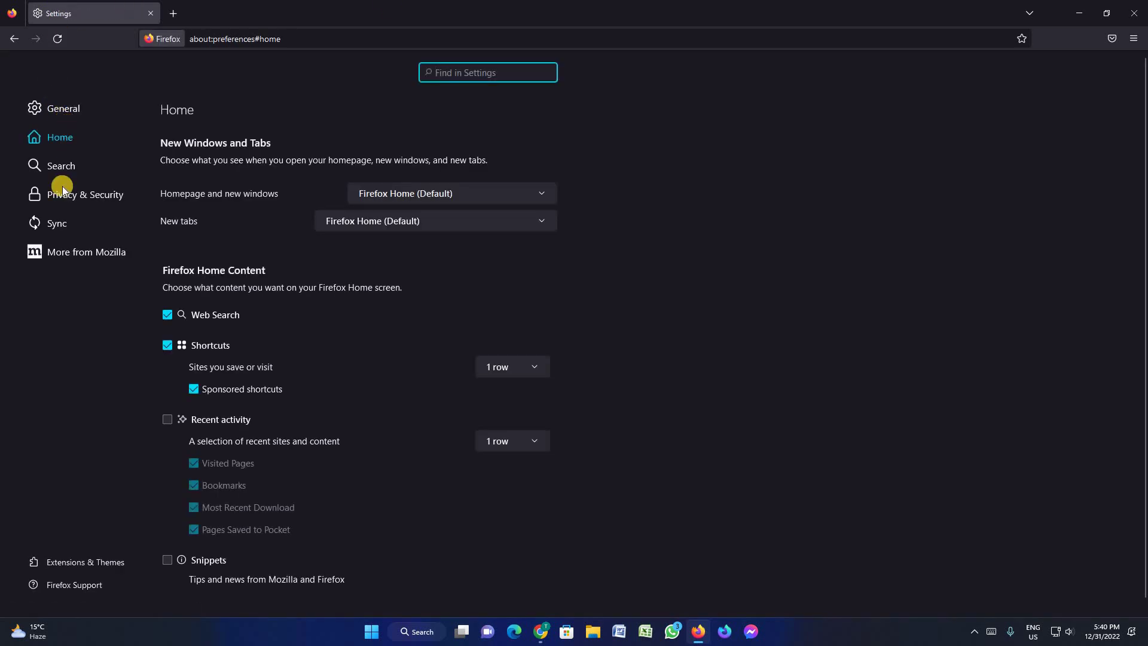
{"action": "left_click", "coordinate": [103, 196]}
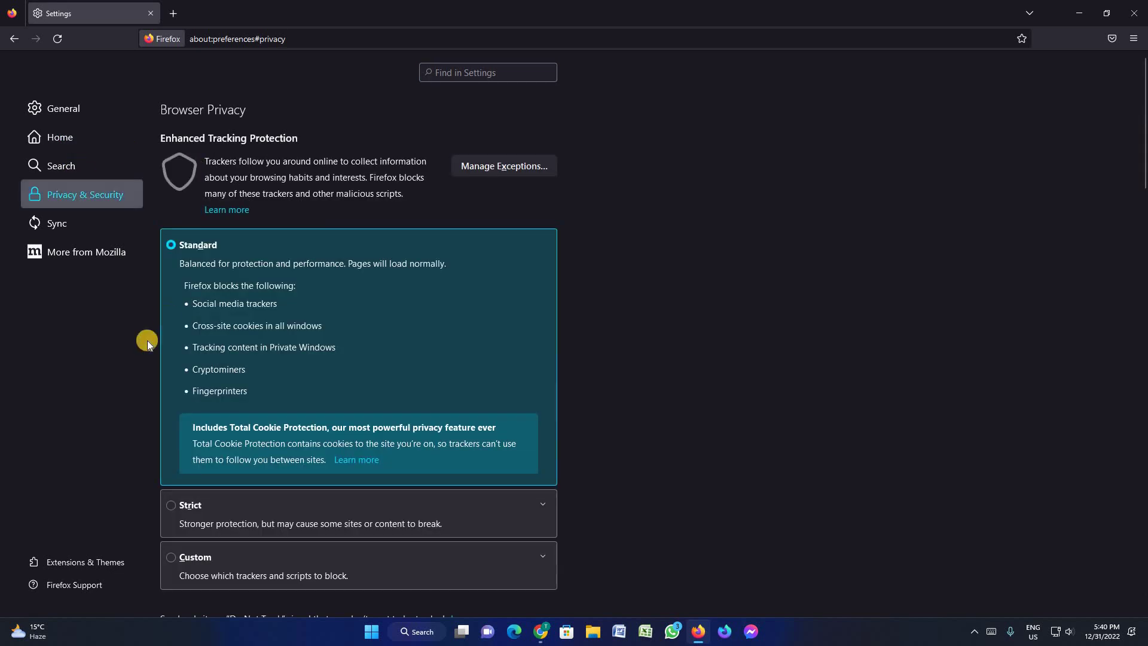
{"action": "scroll", "coordinate": [308, 250], "scroll_direction": "down", "scroll_amount": 2}
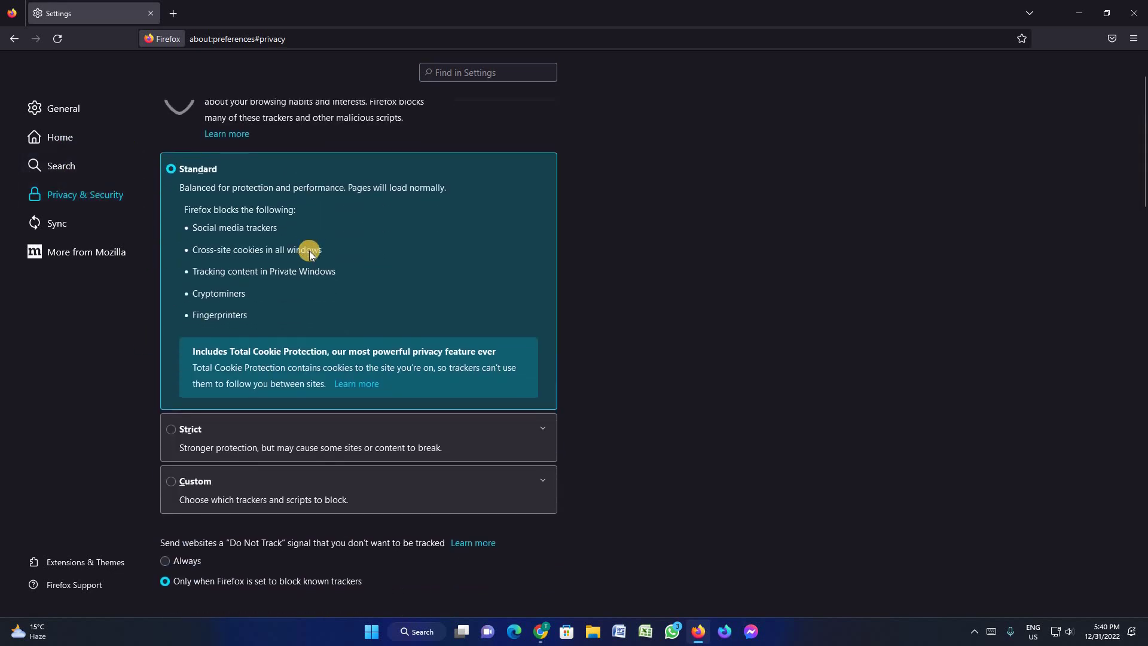
{"action": "scroll", "coordinate": [309, 250], "scroll_direction": "down", "scroll_amount": 5}
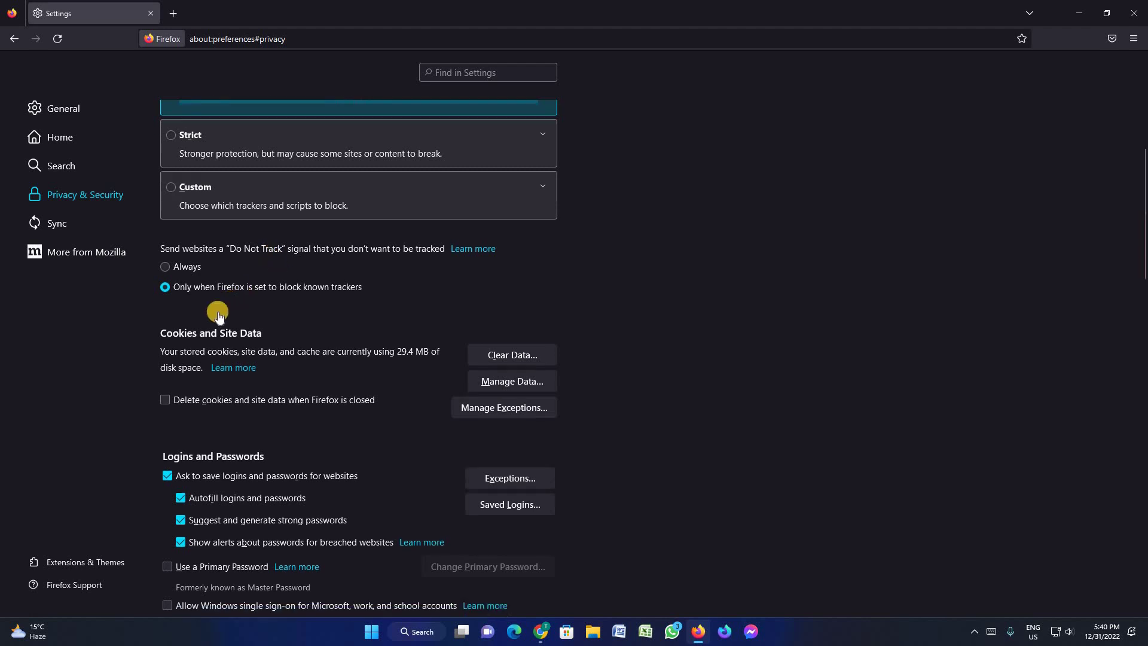
{"action": "scroll", "coordinate": [219, 316], "scroll_direction": "down", "scroll_amount": 1}
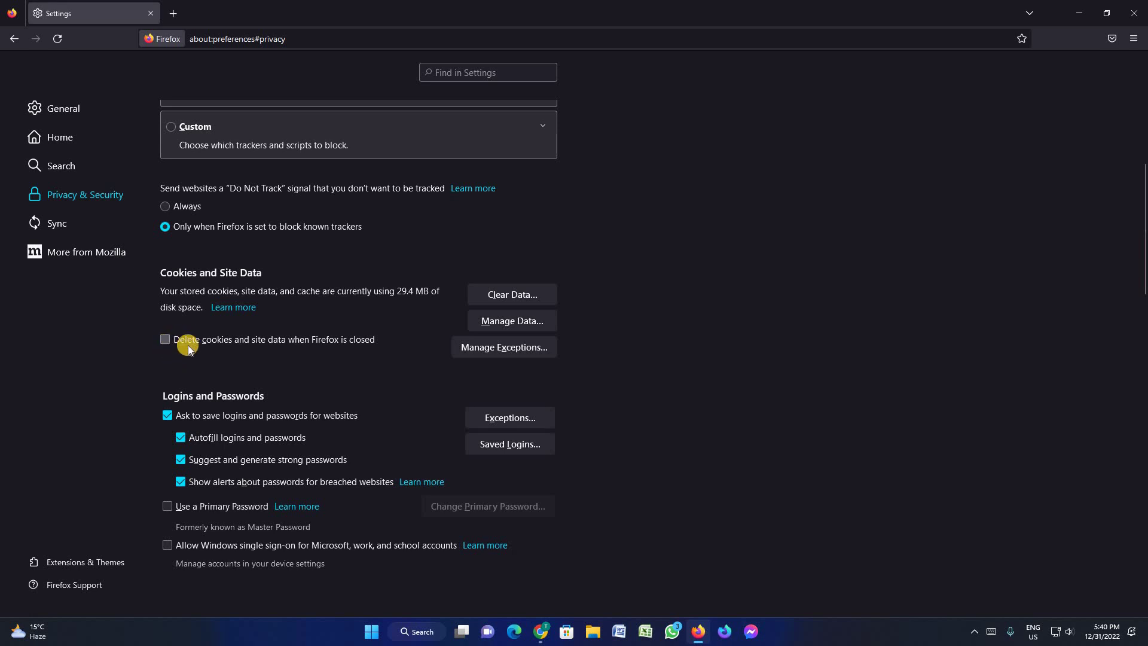
{"action": "scroll", "coordinate": [353, 387], "scroll_direction": "down", "scroll_amount": 7}
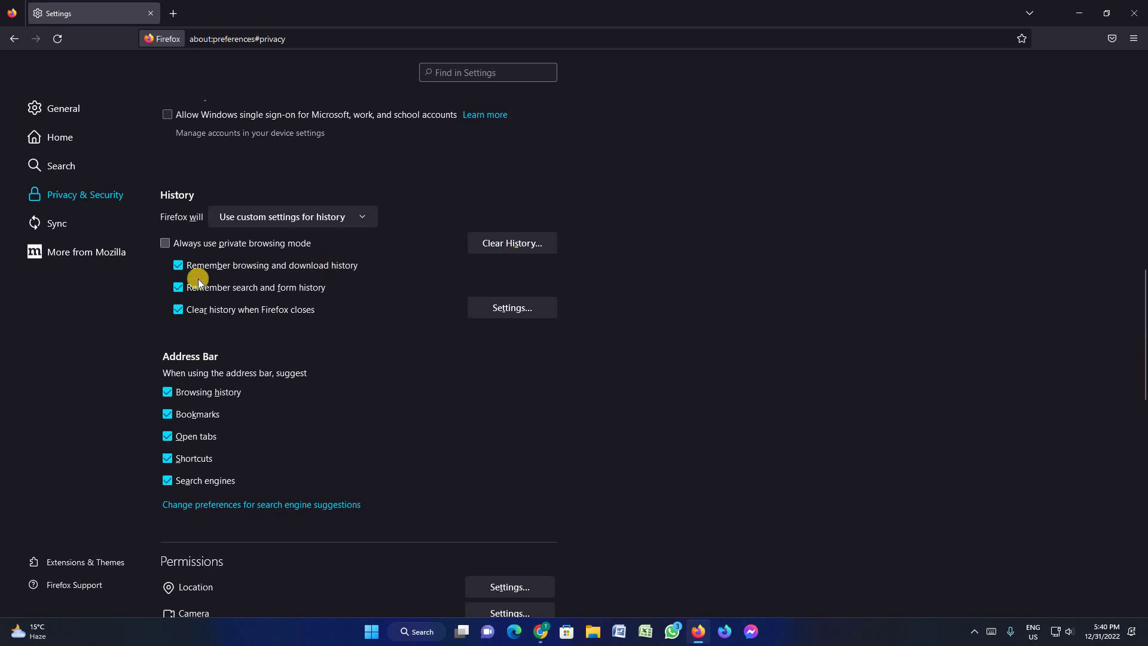
Step: Keep private mode off and re-enable search/form history and clearing history on close
{"action": "left_click", "coordinate": [163, 244]}
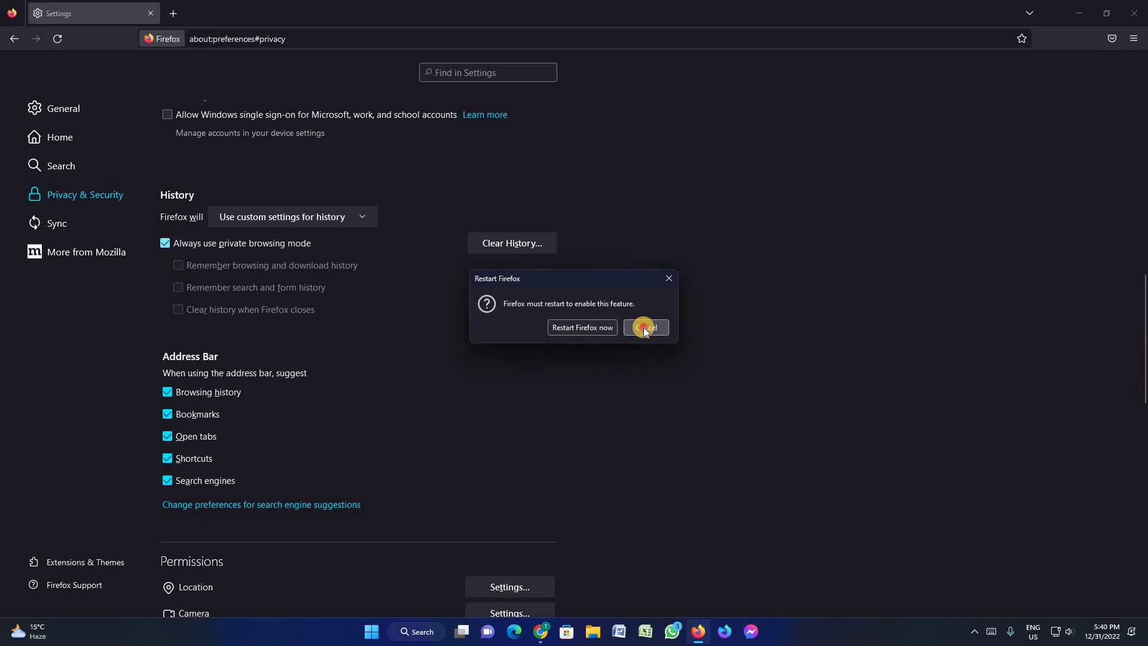
{"action": "left_click", "coordinate": [644, 326]}
{"action": "left_click", "coordinate": [192, 287]}
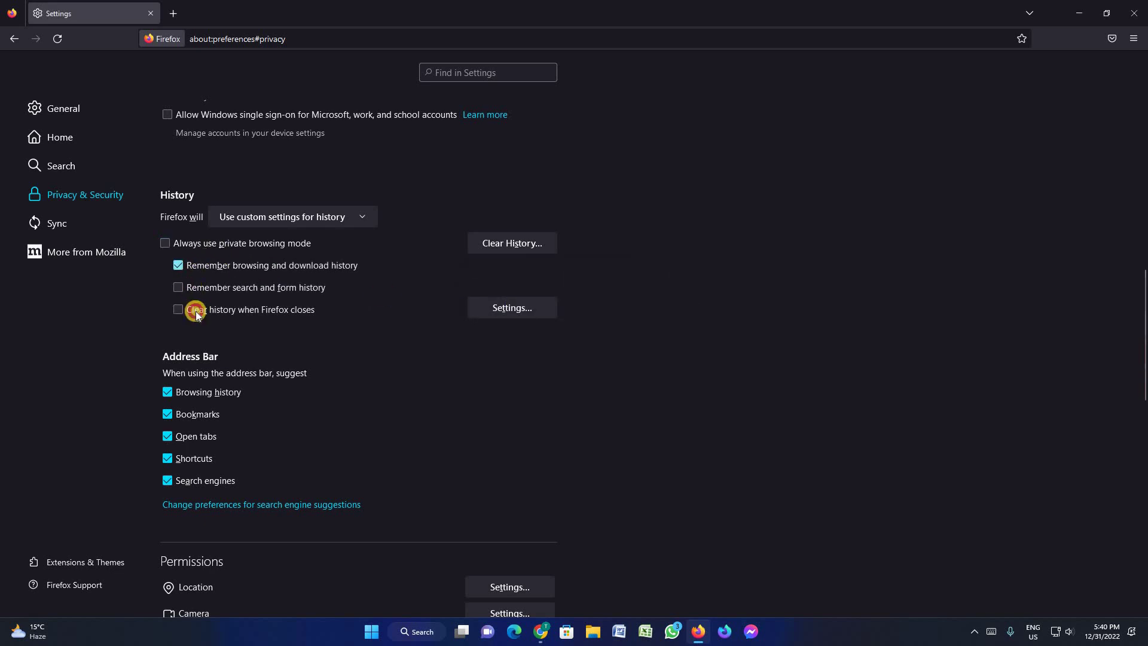
{"action": "left_click", "coordinate": [189, 307]}
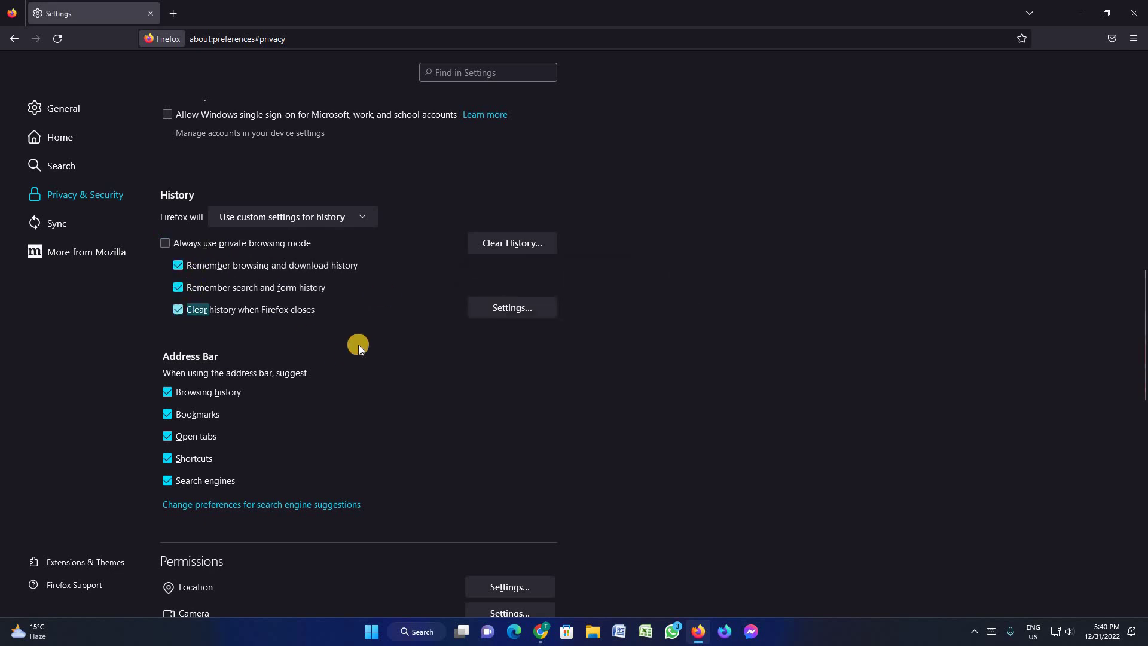
{"action": "scroll", "coordinate": [350, 350], "scroll_direction": "down", "scroll_amount": 10}
{"action": "scroll", "coordinate": [297, 223], "scroll_direction": "up", "scroll_amount": 5}
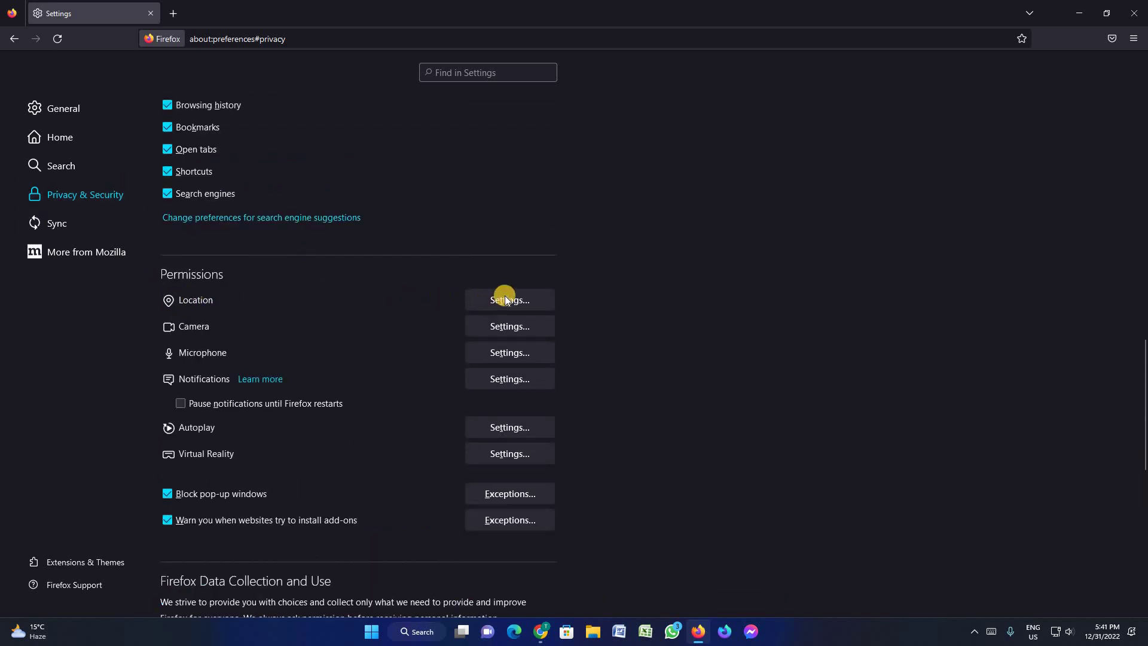
Step: Block new location-access requests in the Location permission settings
{"action": "left_click", "coordinate": [507, 299]}
{"action": "left_click", "coordinate": [383, 481]}
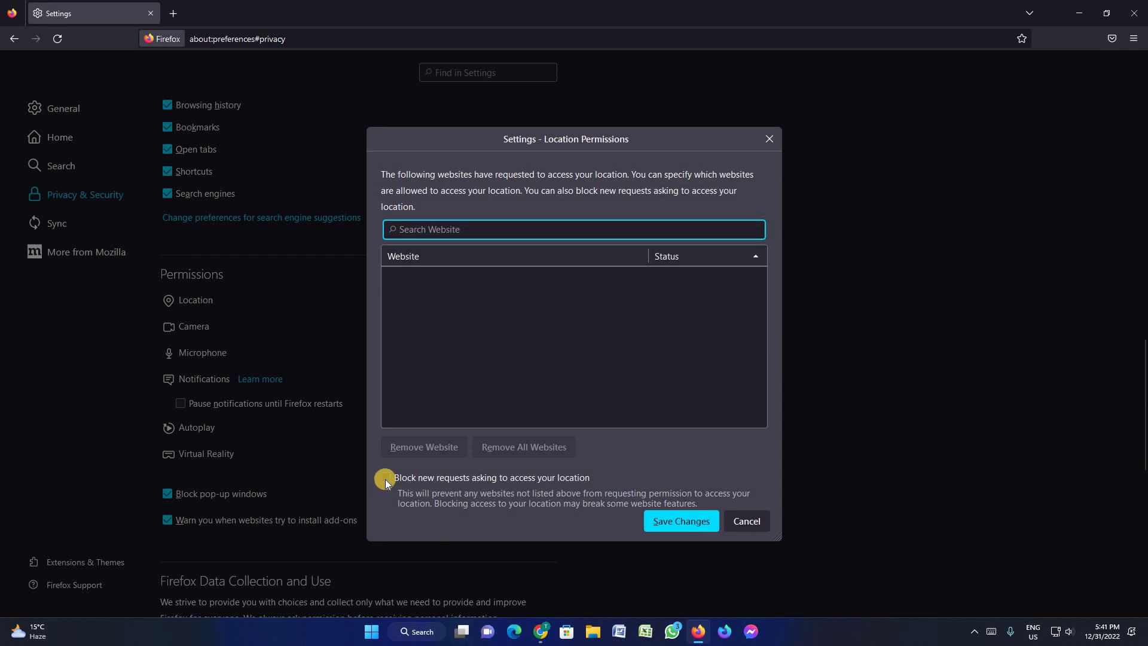
{"action": "left_click", "coordinate": [677, 522]}
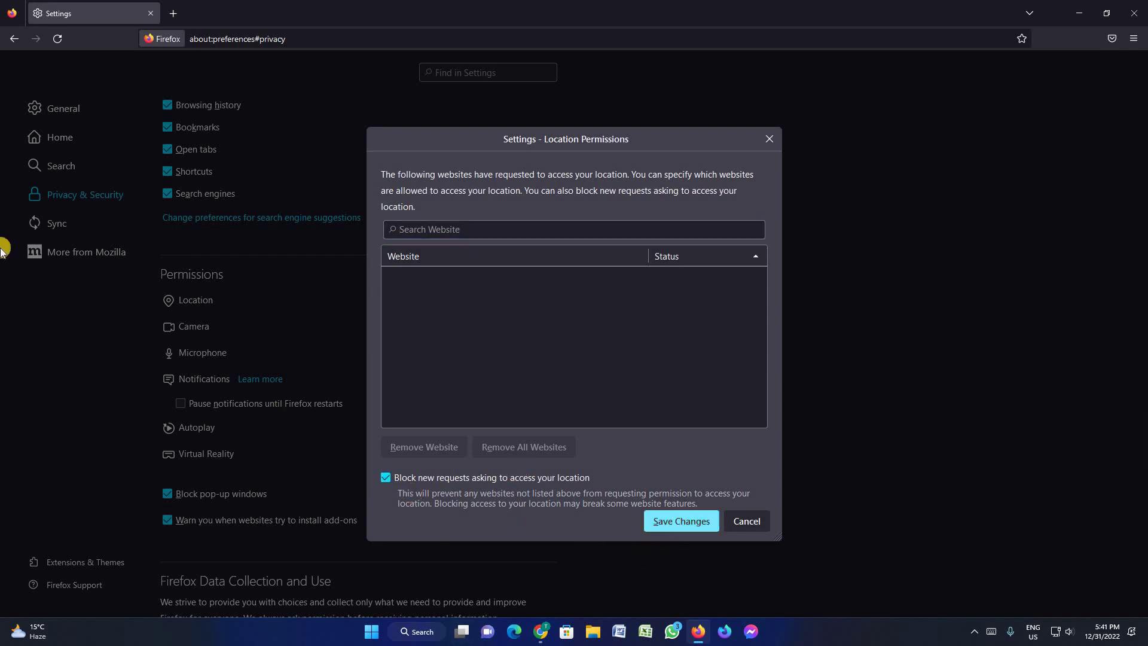
Step: Clear all cookies, site data and cached web content
{"action": "scroll", "coordinate": [504, 217], "scroll_direction": "up", "scroll_amount": 1}
{"action": "scroll", "coordinate": [494, 185], "scroll_direction": "up", "scroll_amount": 10}
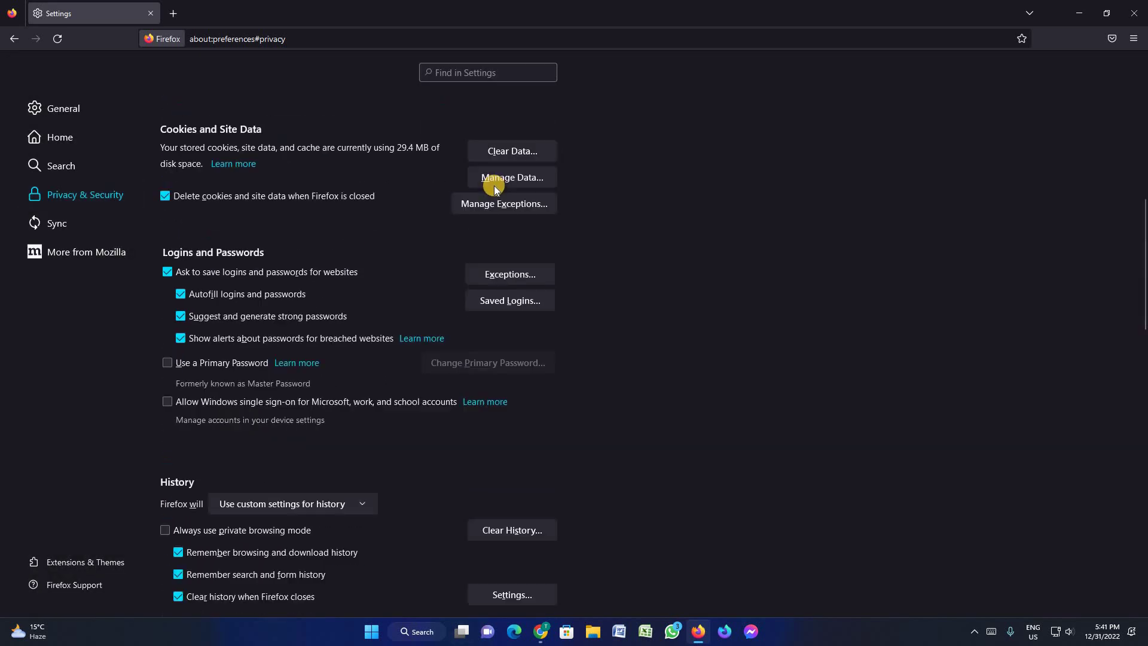
{"action": "left_click", "coordinate": [500, 296]}
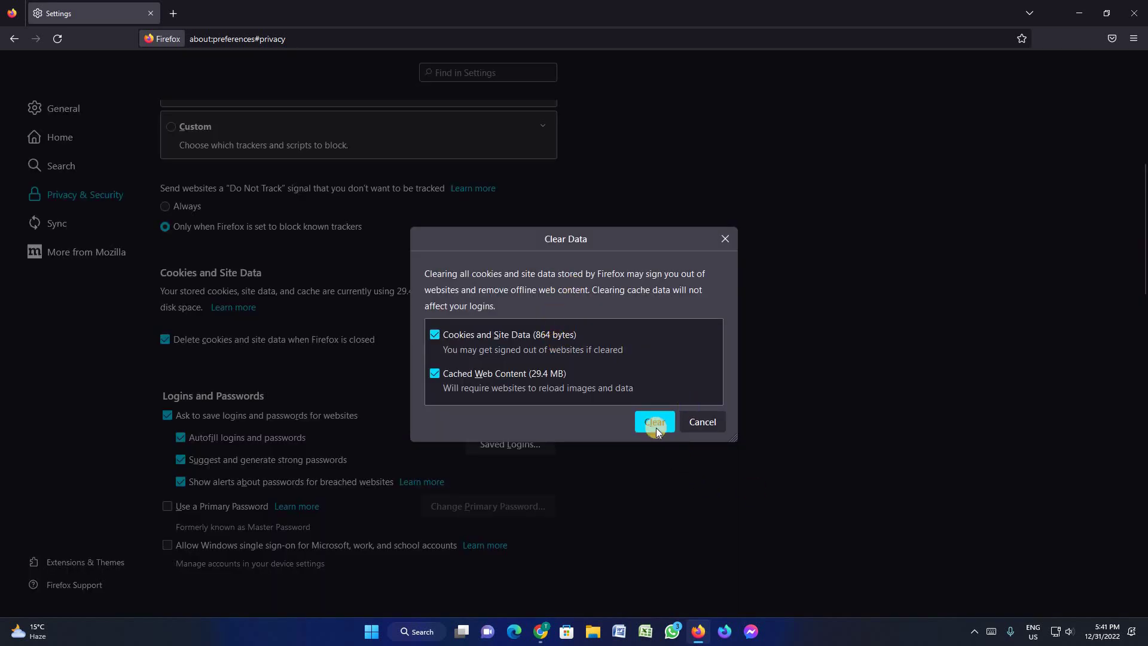
{"action": "left_click", "coordinate": [648, 417]}
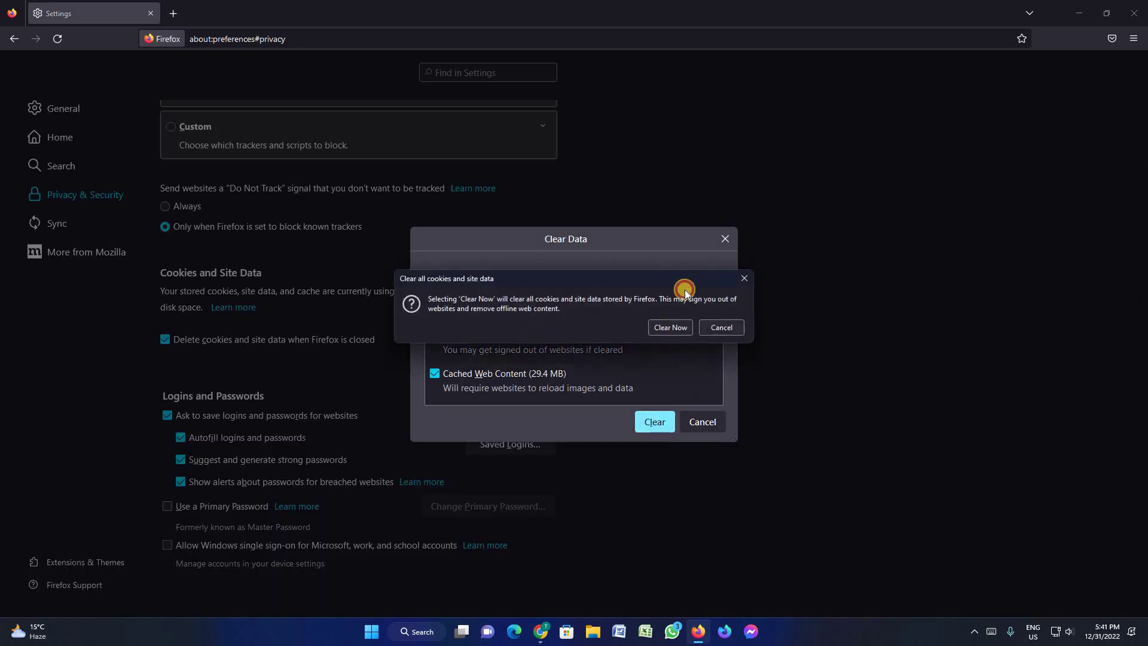
{"action": "key", "text": "Return"}
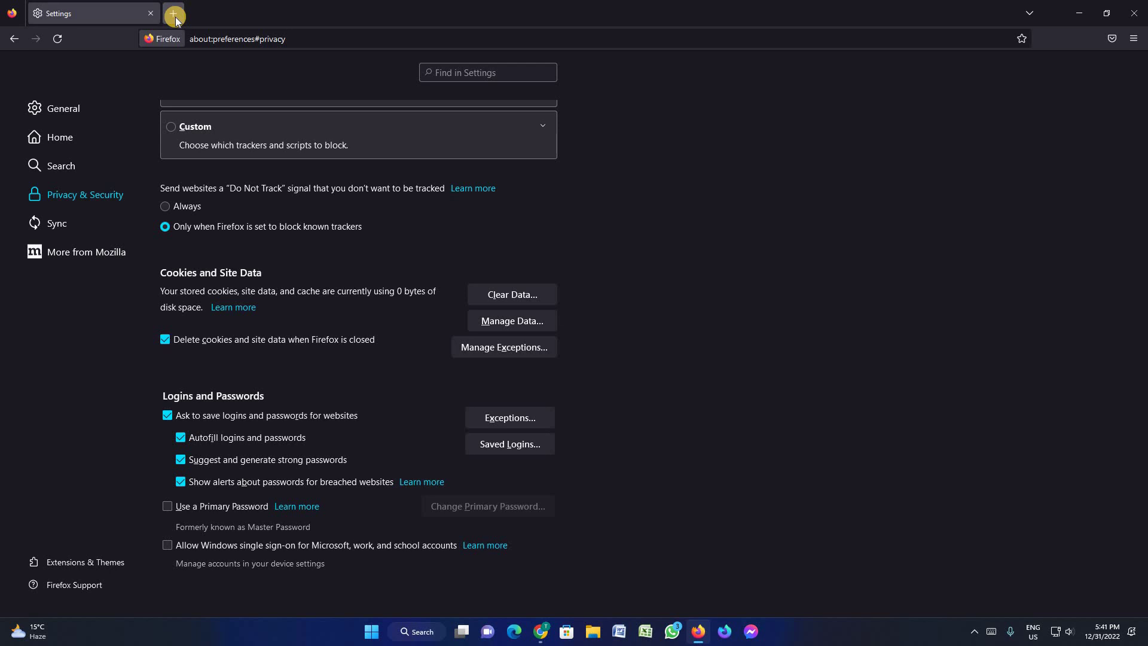
Step: Close the Settings tab and load the Google signup URL from clipboard history in a new tab
{"action": "key", "text": "ctrl+t"}
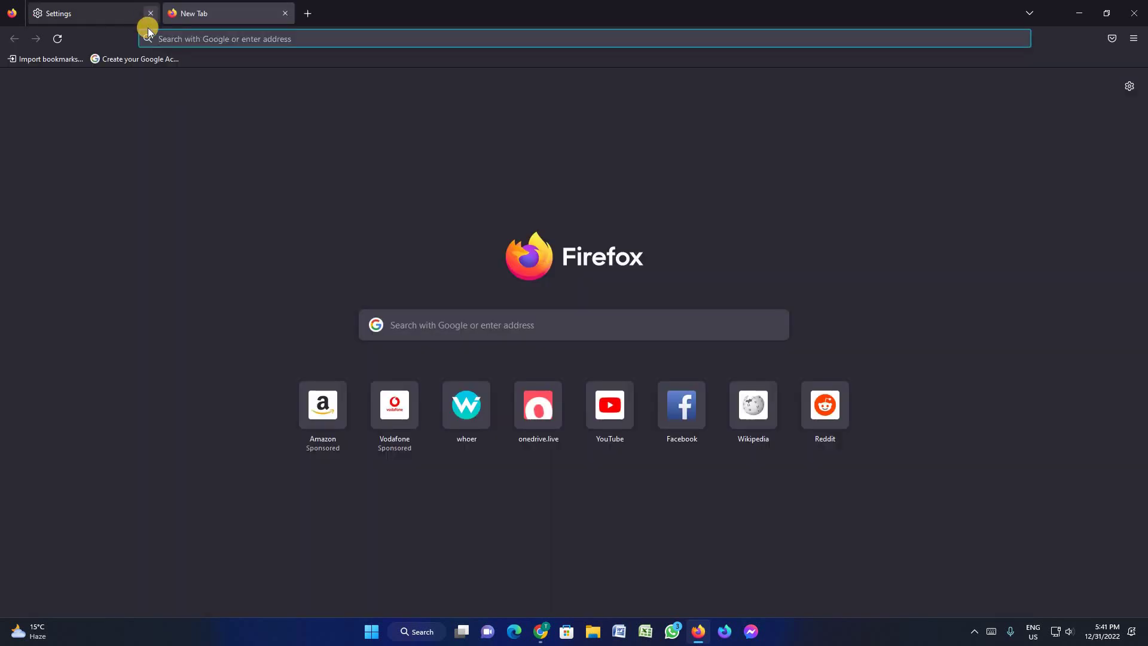
{"action": "left_click", "coordinate": [150, 13]}
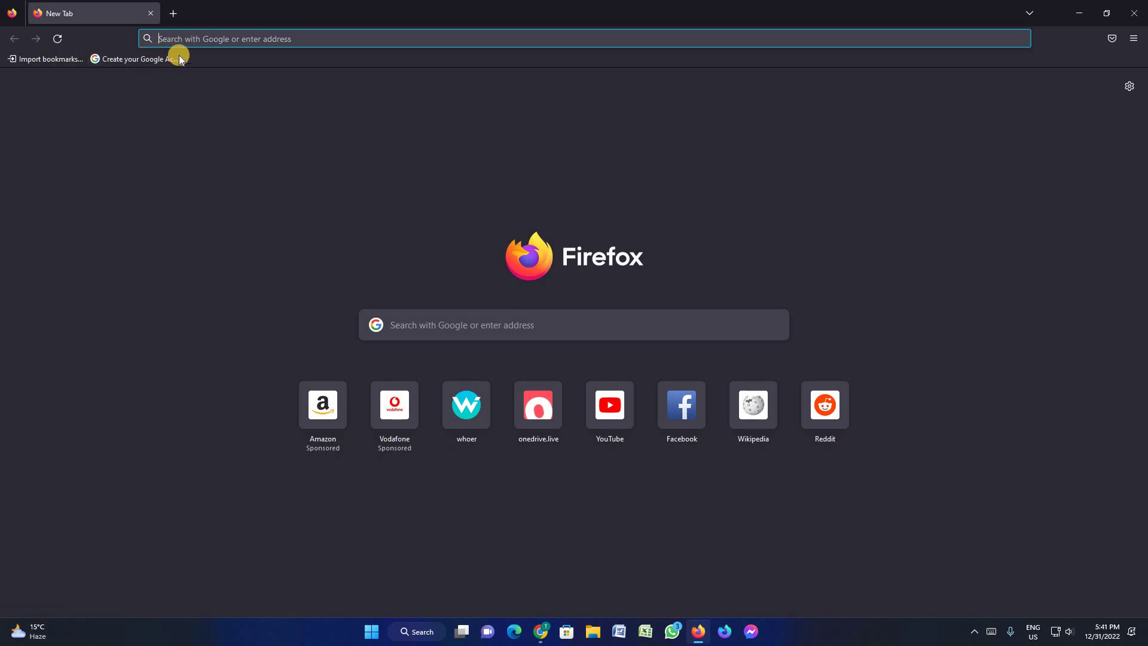
{"action": "key", "text": "super+v"}
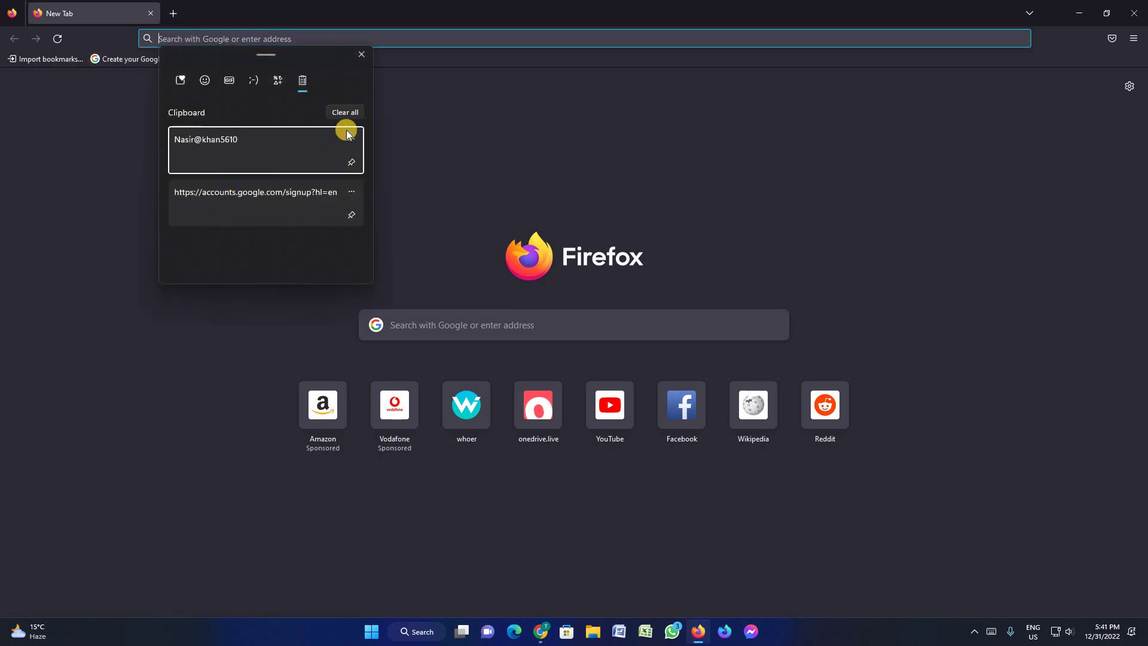
{"action": "key", "text": "Down"}
{"action": "key", "text": "Return"}
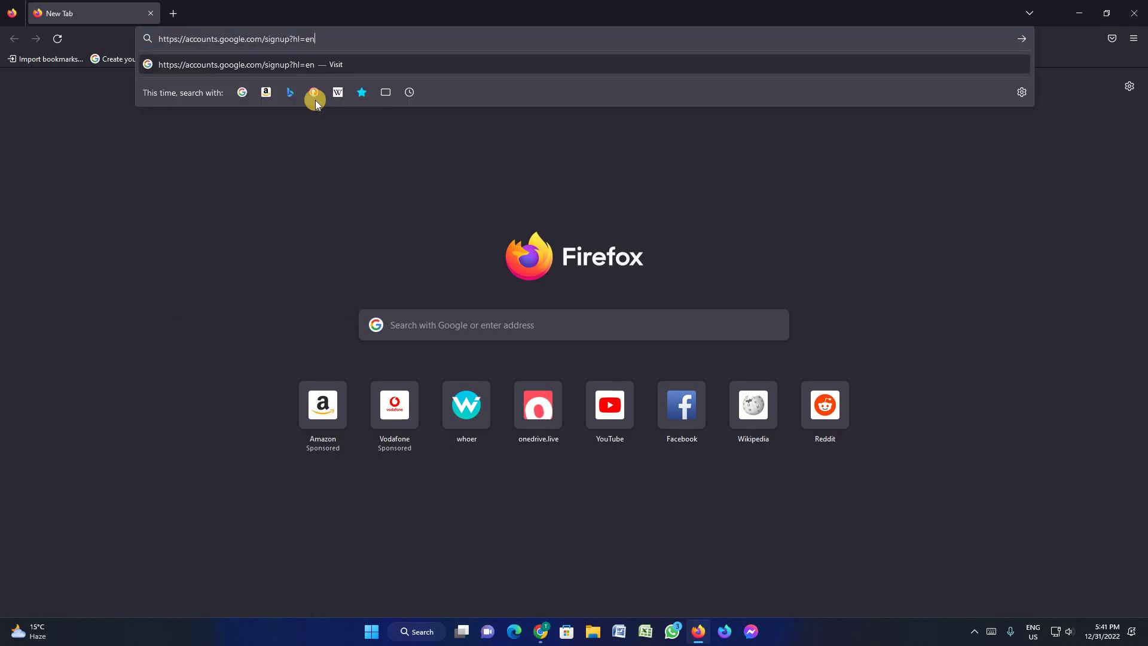
{"action": "key", "text": "Return"}
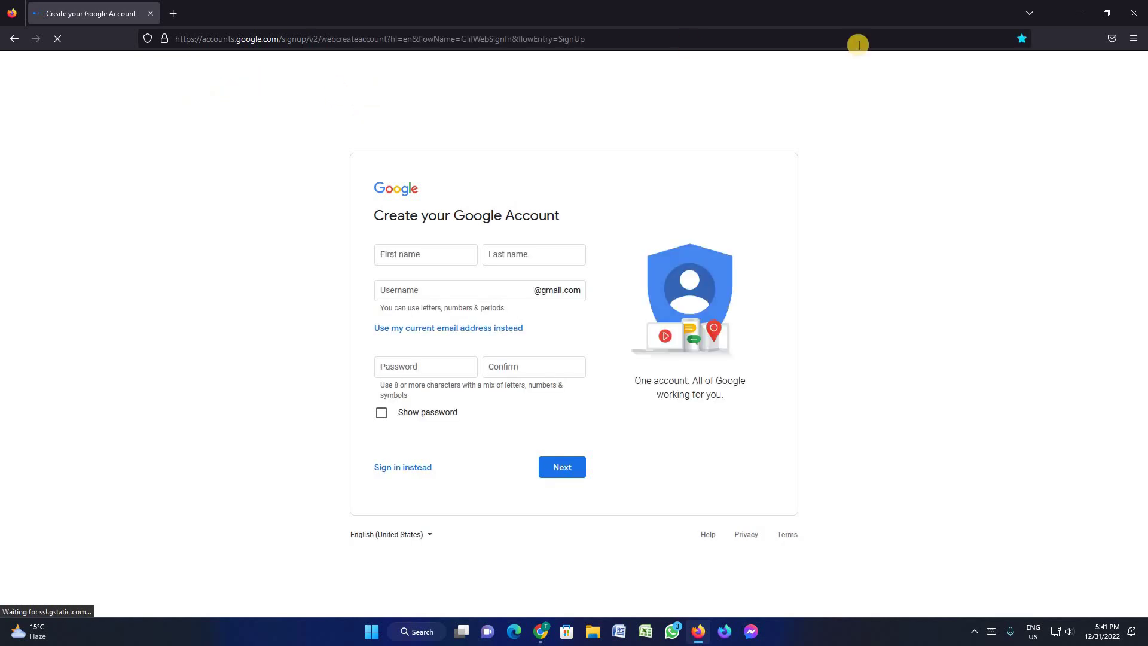
Step: Bookmark the Create your Google Account page and open a new blank tab
{"action": "left_click", "coordinate": [1023, 40]}
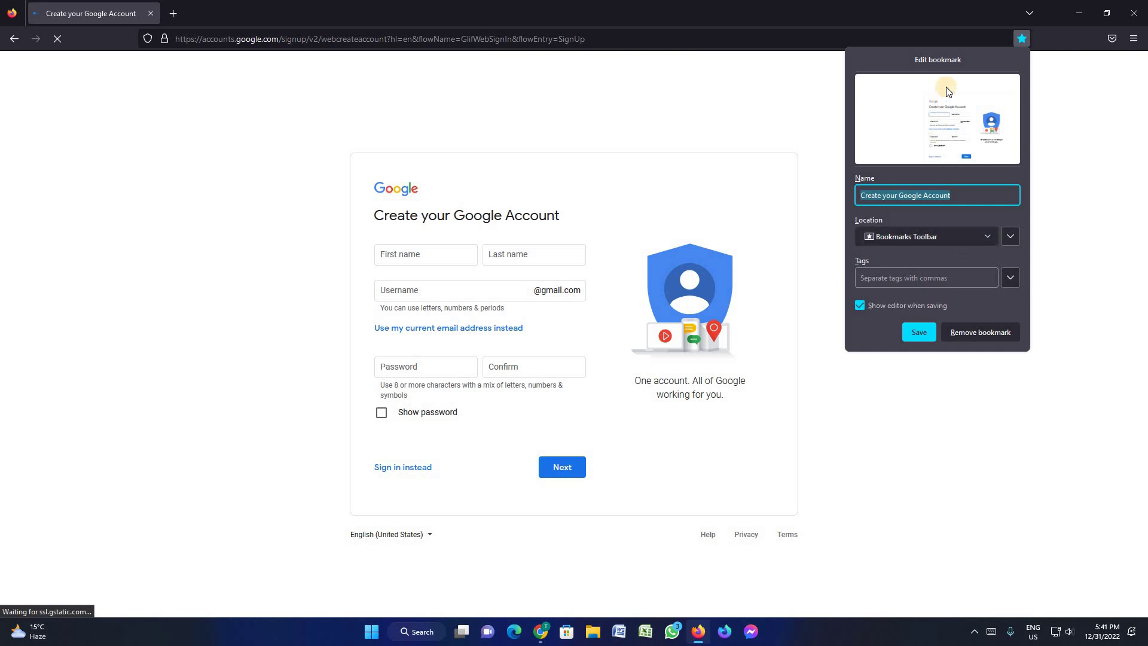
{"action": "left_click", "coordinate": [224, 250]}
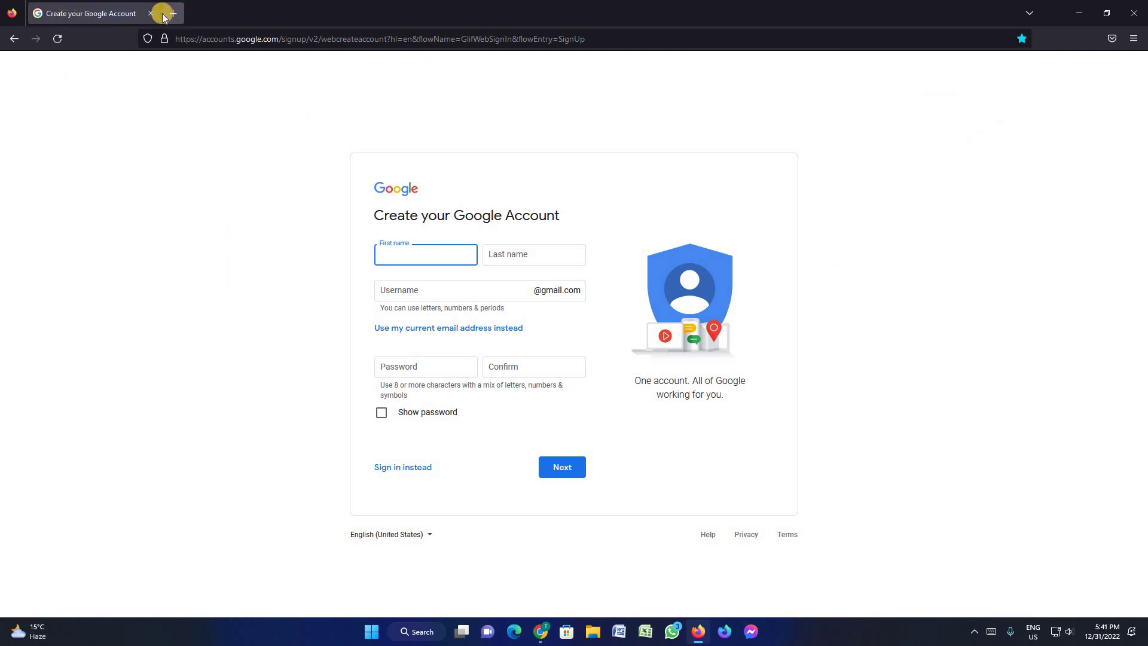
{"action": "left_click", "coordinate": [164, 17]}
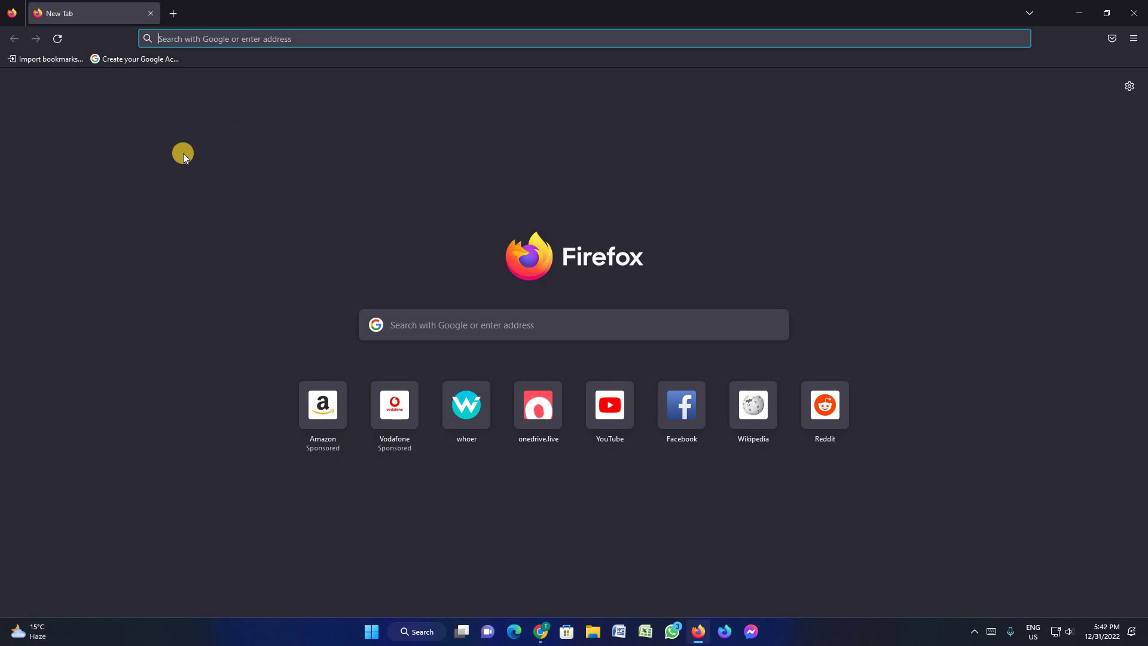
Step: Clear history for time range Everything, including offline website data, then confirm it again
{"action": "key", "text": "ctrl+shift+Delete"}
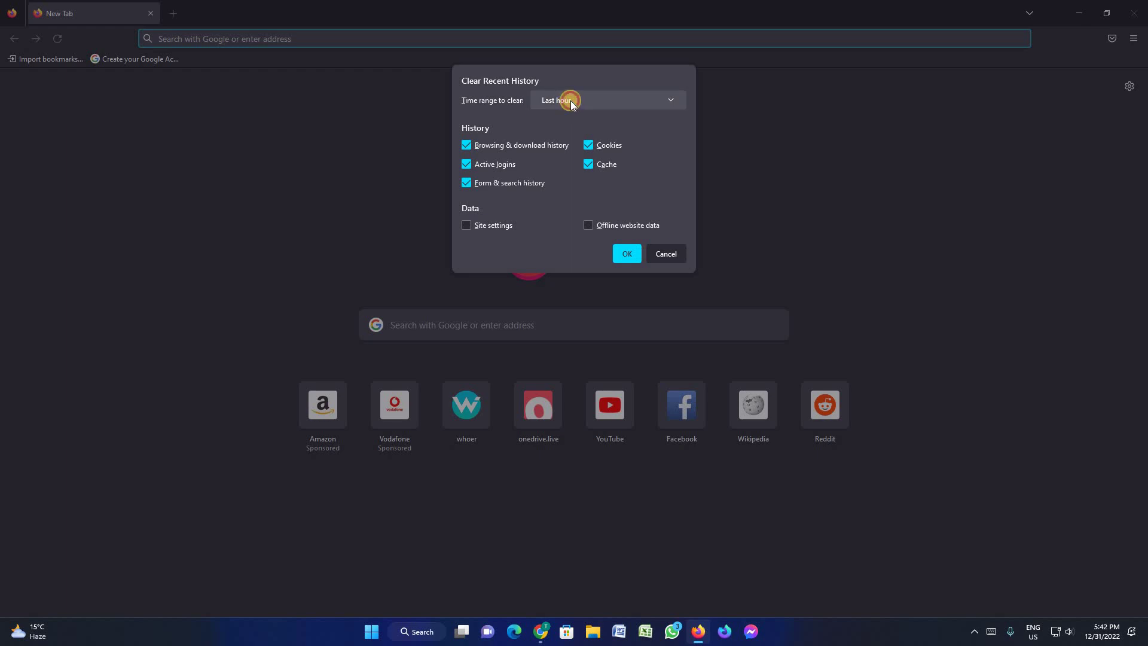
{"action": "left_click", "coordinate": [577, 100]}
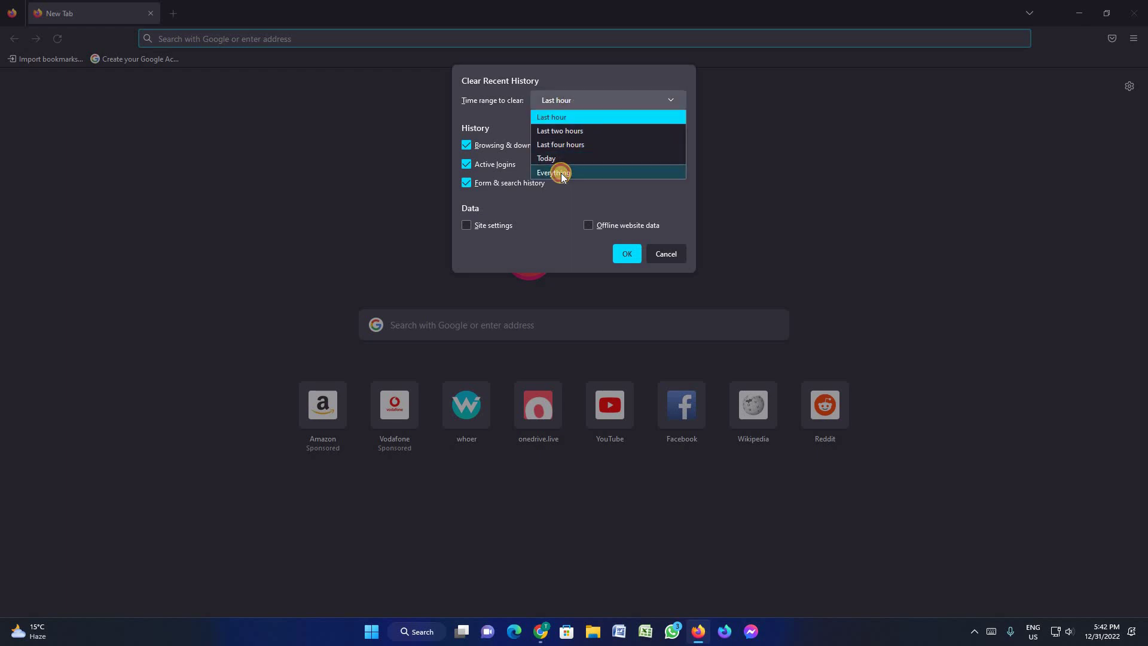
{"action": "left_click", "coordinate": [553, 172]}
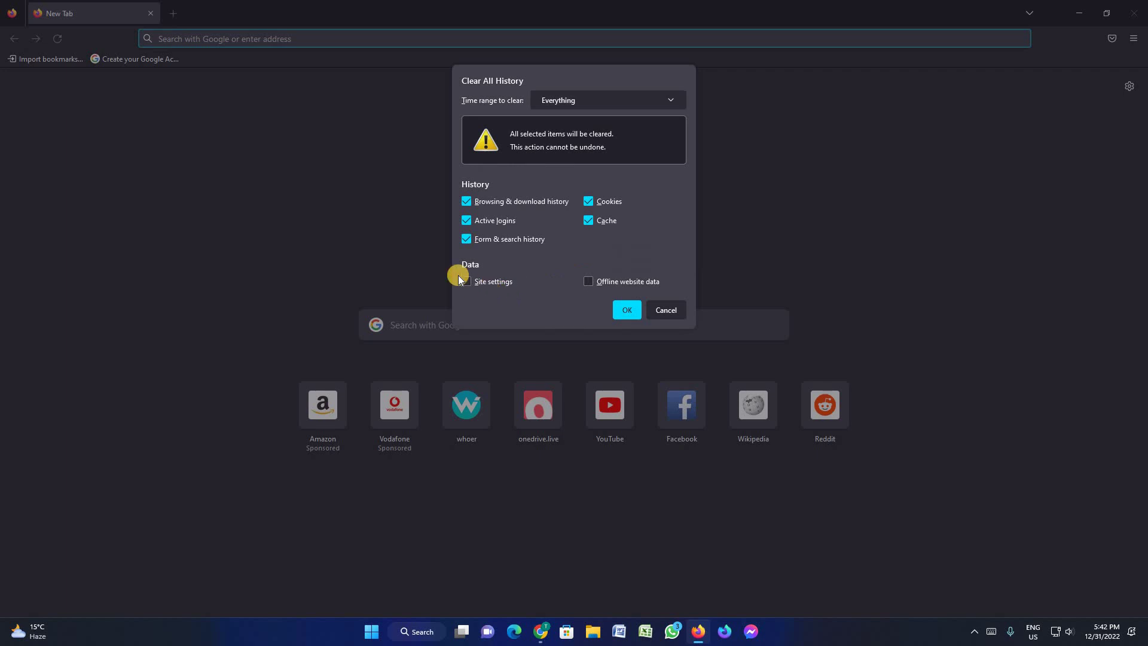
{"action": "left_click", "coordinate": [586, 281]}
{"action": "key", "text": "Return"}
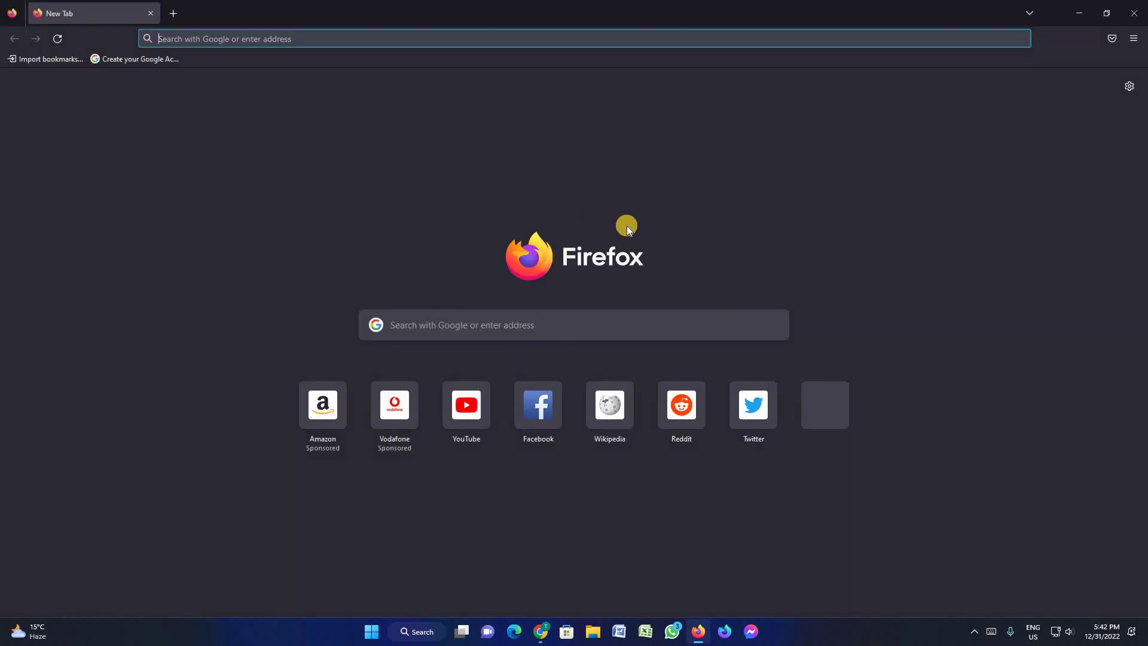
{"action": "key", "text": "ctrl+shift+Delete"}
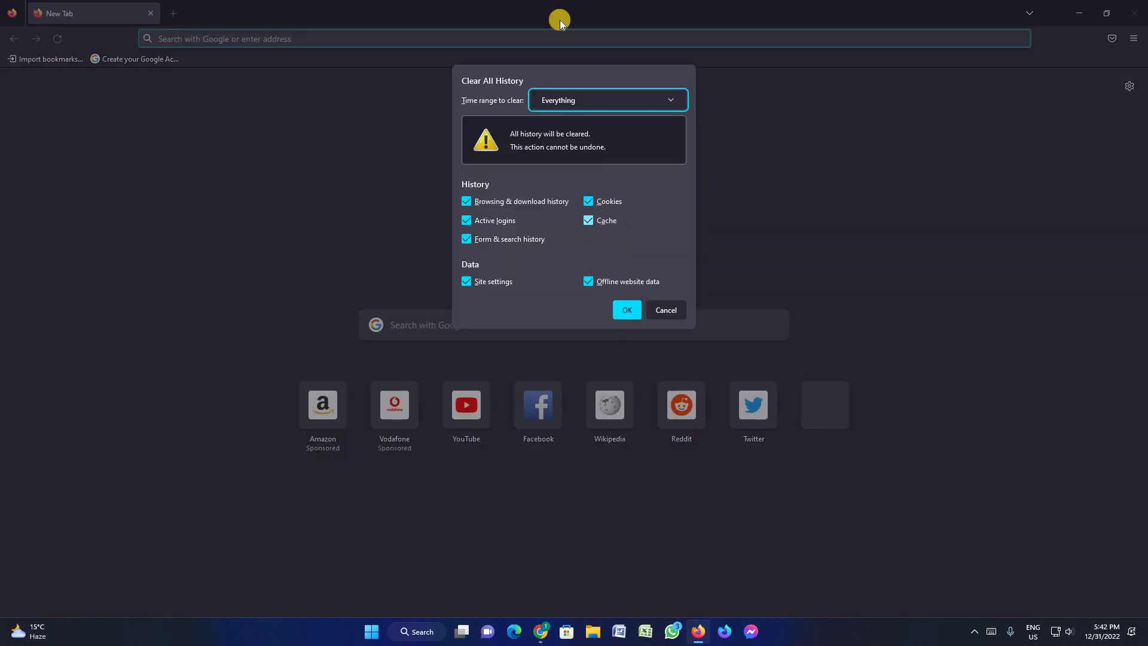
{"action": "left_click", "coordinate": [623, 315]}
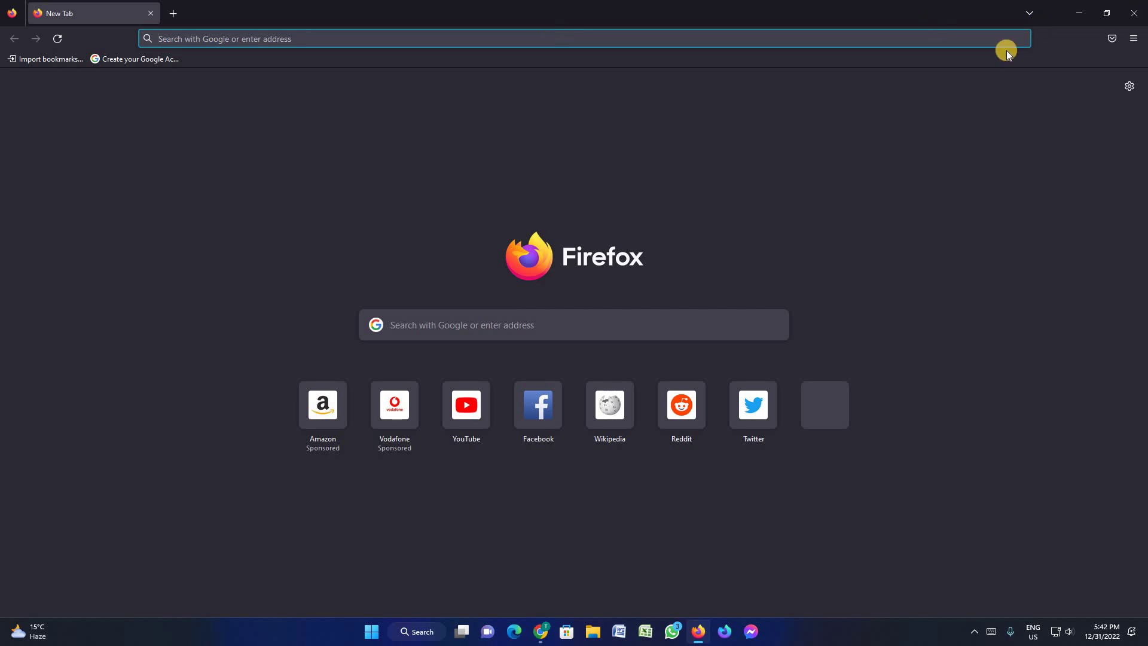
Step: Search Google for FoxyProxy and dismiss the cookie consent notice
{"action": "left_click", "coordinate": [170, 39]}
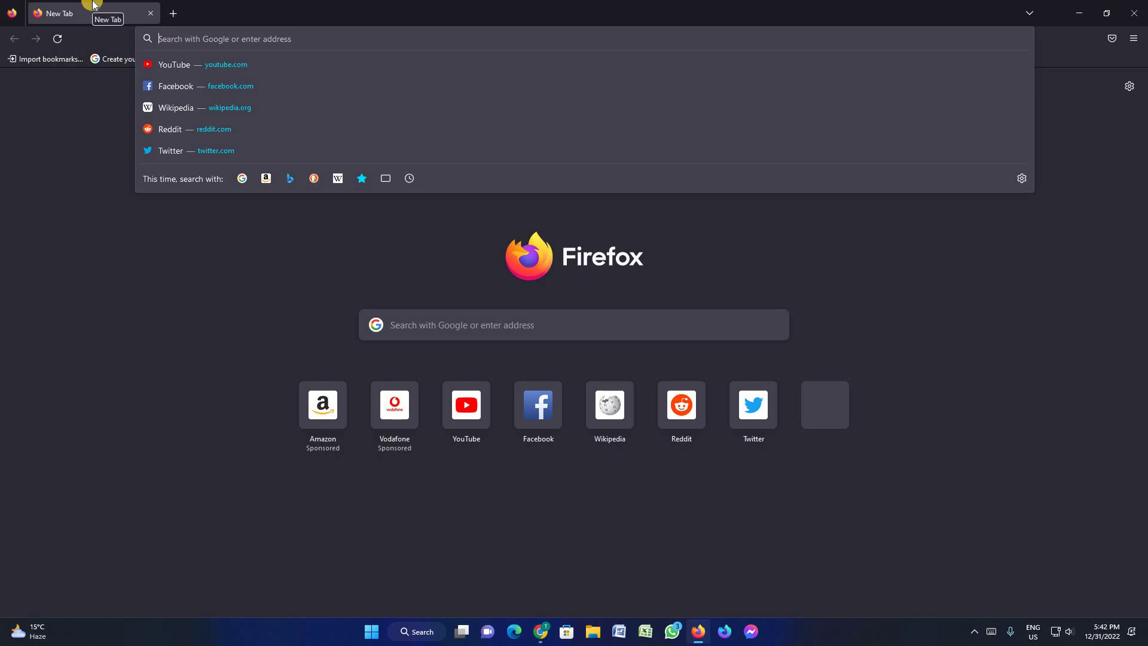
{"action": "type", "text": "Fox"}
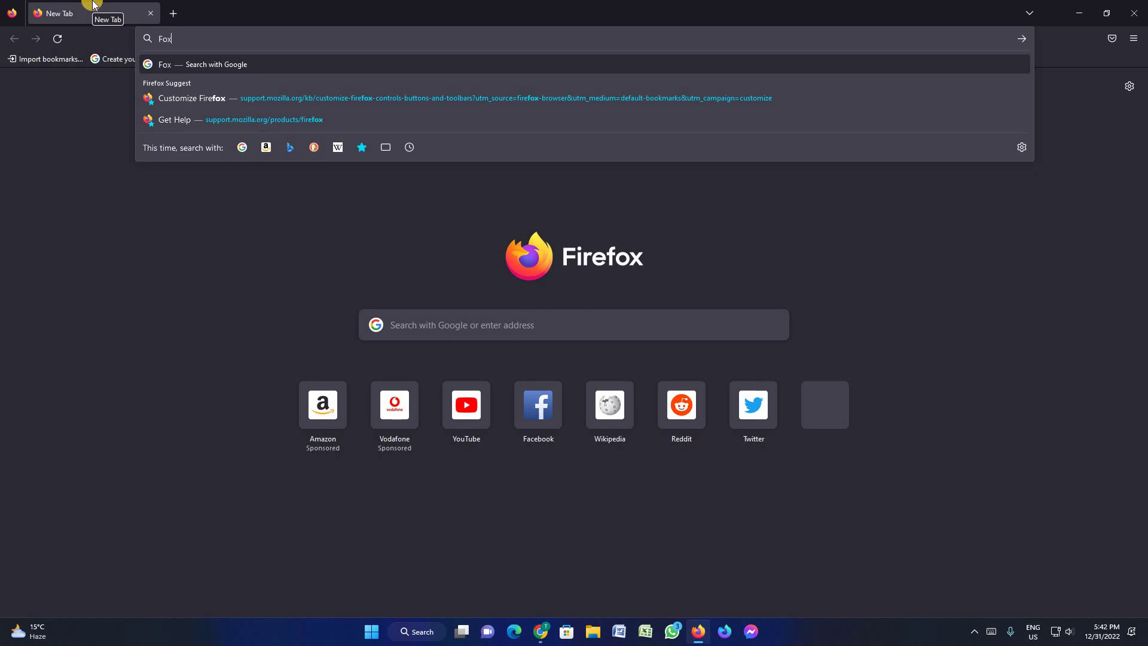
{"action": "type", "text": "yP"}
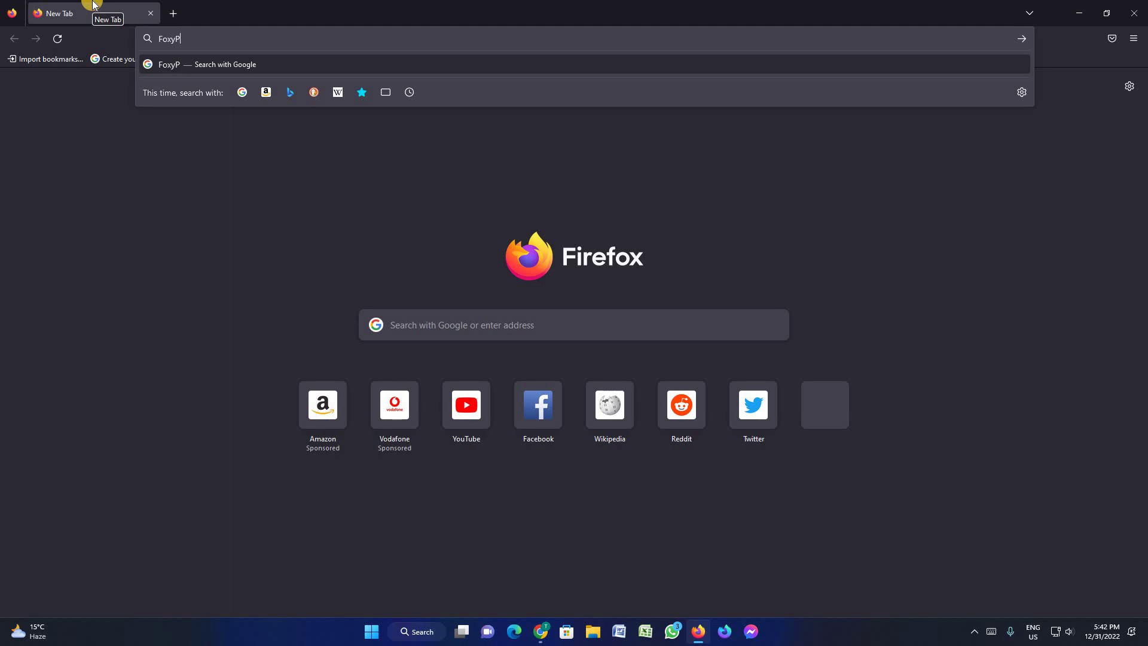
{"action": "type", "text": "roxy"}
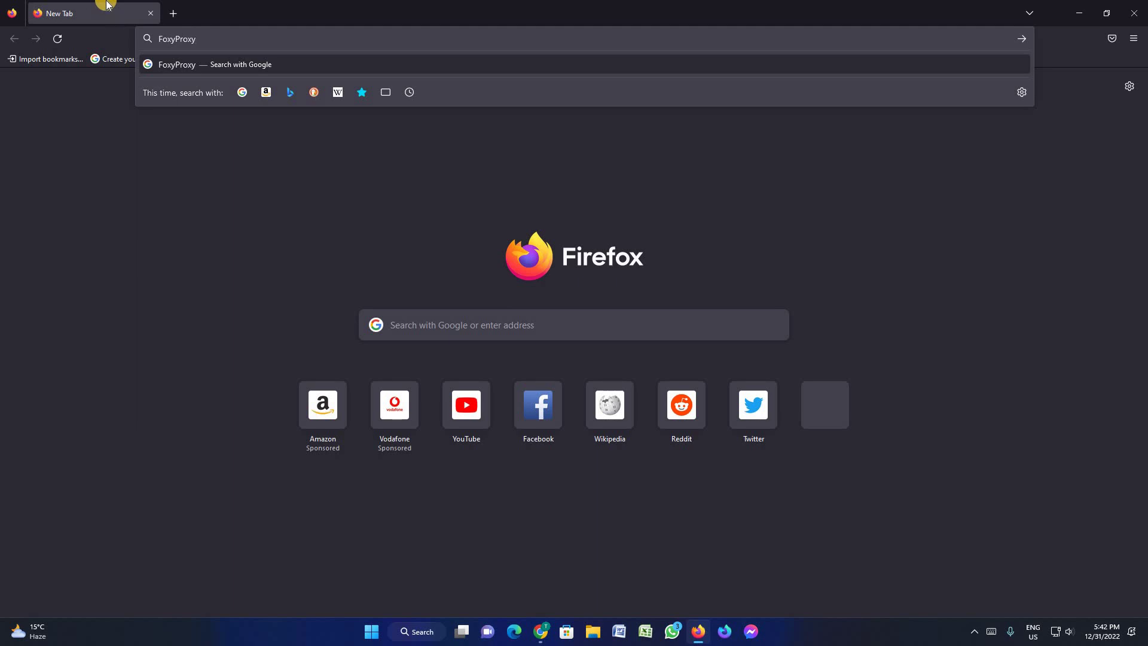
{"action": "key", "text": "Return"}
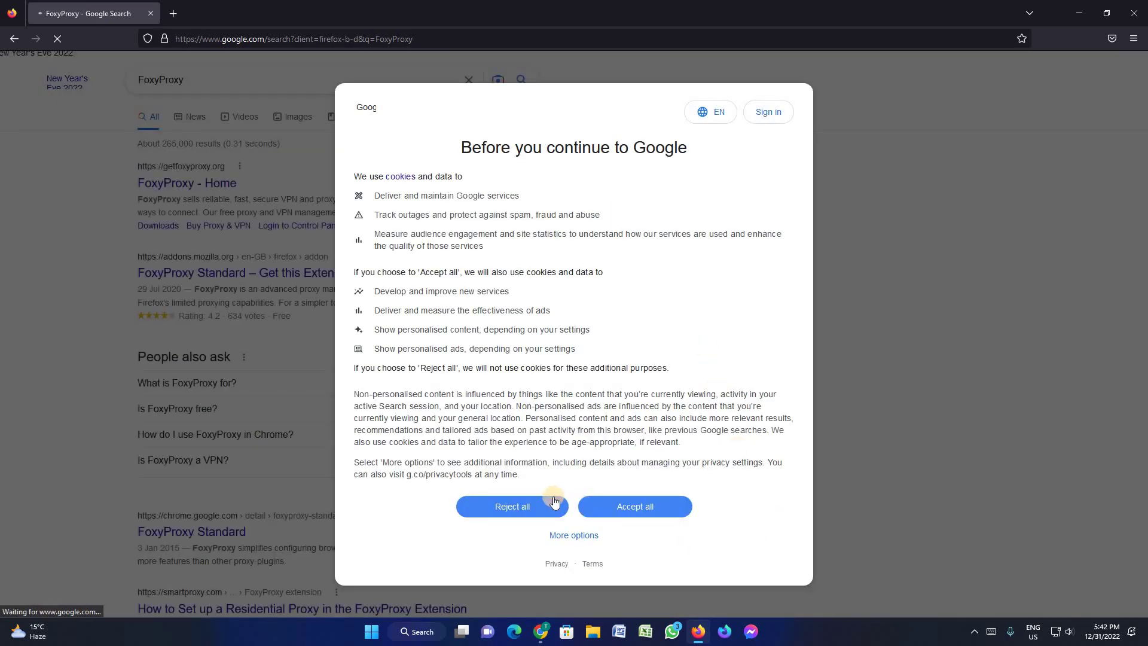
{"action": "left_click", "coordinate": [629, 514]}
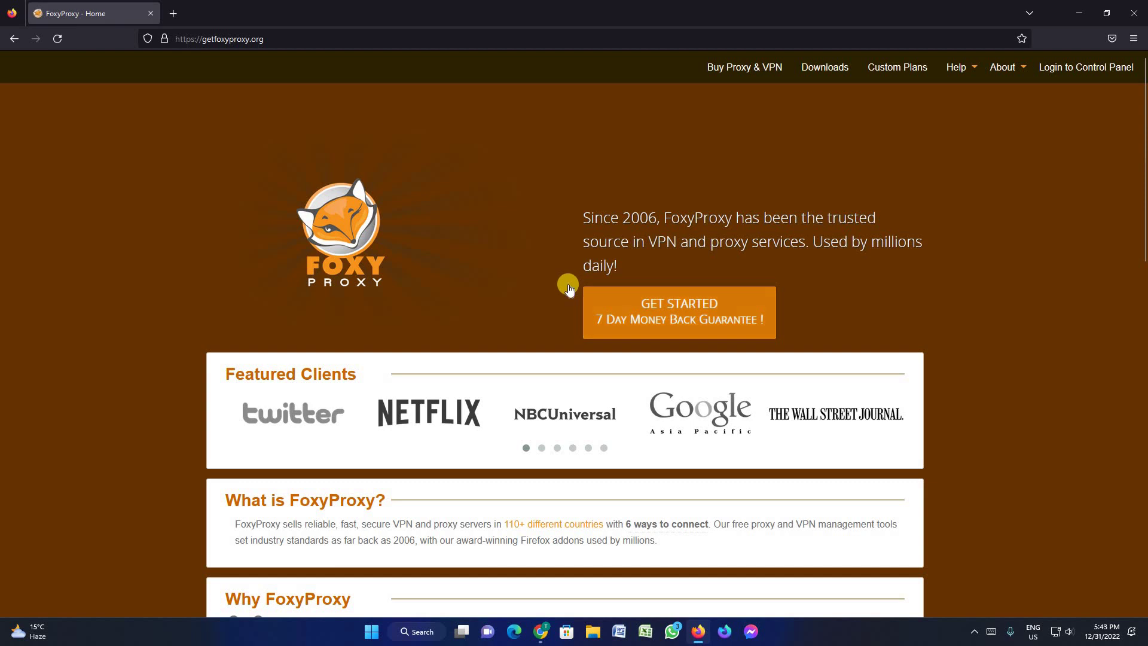
Step: Check the FoxyProxy plans page, return to the results and open the FoxyProxy Standard listing
{"action": "scroll", "coordinate": [568, 285], "scroll_direction": "down", "scroll_amount": 1}
{"action": "scroll", "coordinate": [574, 278], "scroll_direction": "down", "scroll_amount": 8}
{"action": "scroll", "coordinate": [584, 257], "scroll_direction": "up", "scroll_amount": 8}
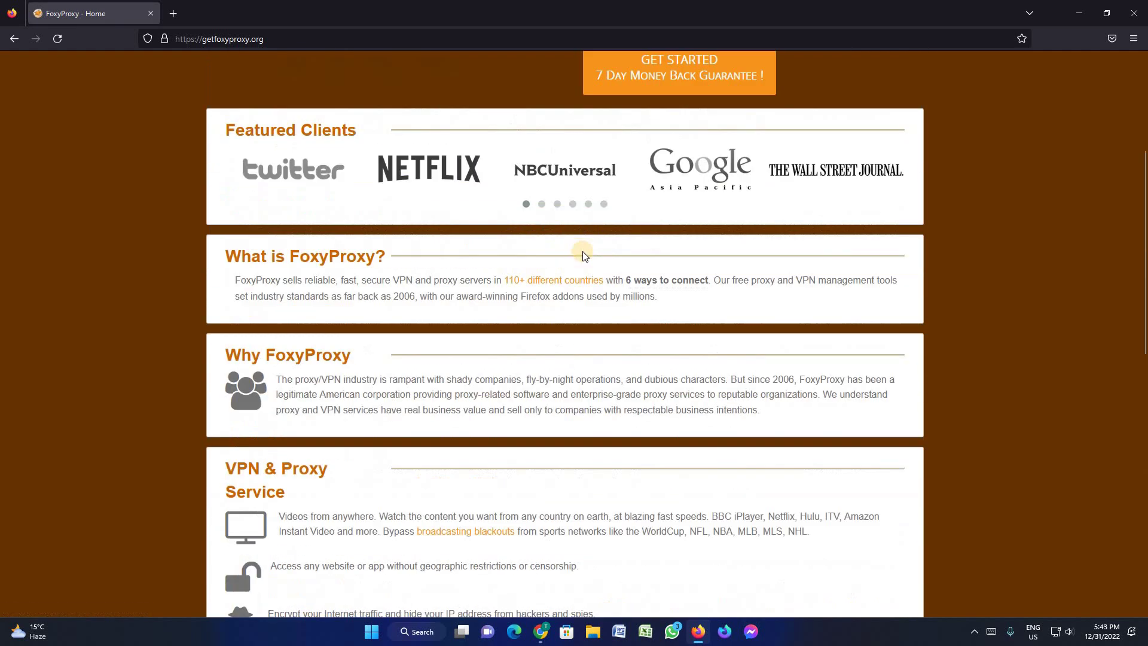
{"action": "left_click", "coordinate": [687, 261]}
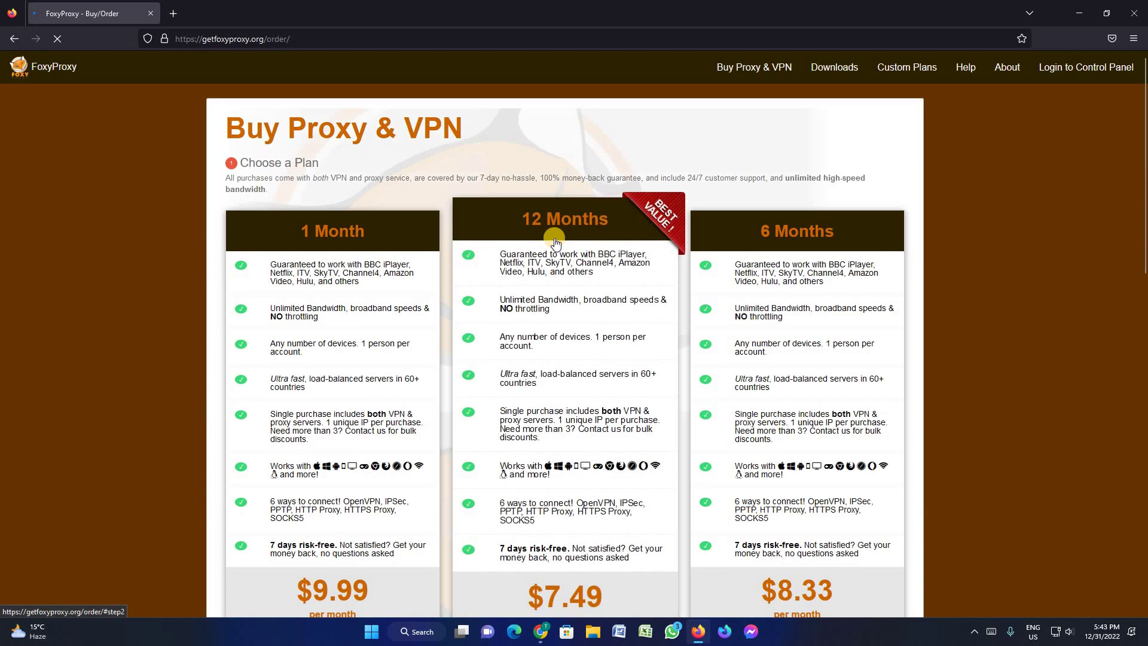
{"action": "key", "text": "alt+Left"}
{"action": "key", "text": "alt+Left"}
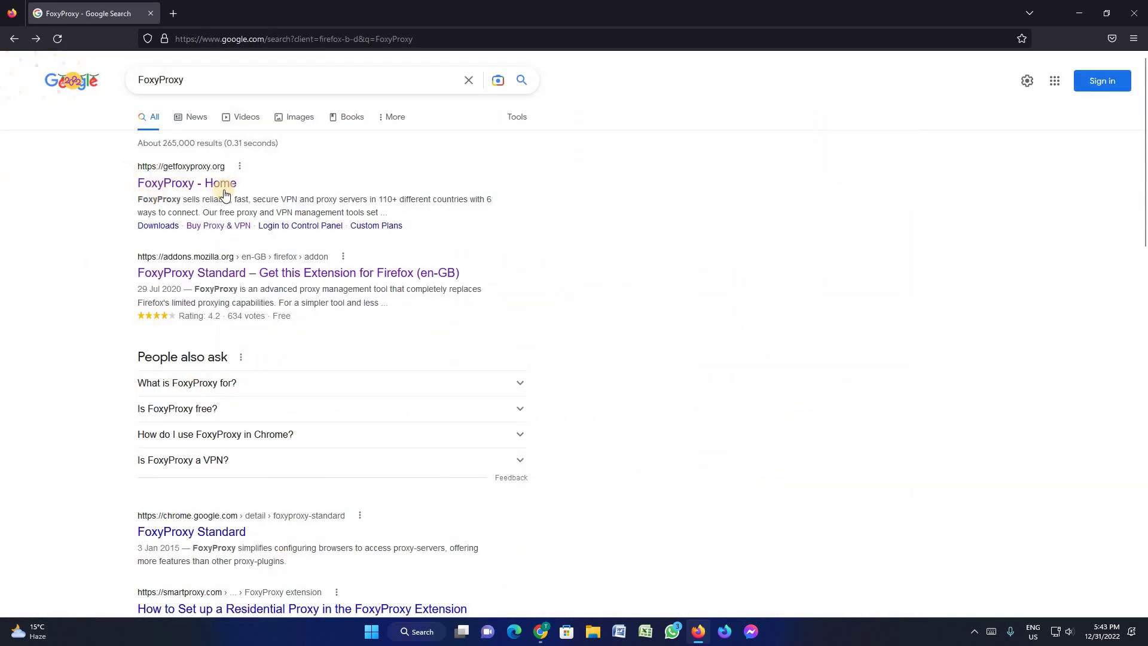
{"action": "left_click", "coordinate": [177, 273]}
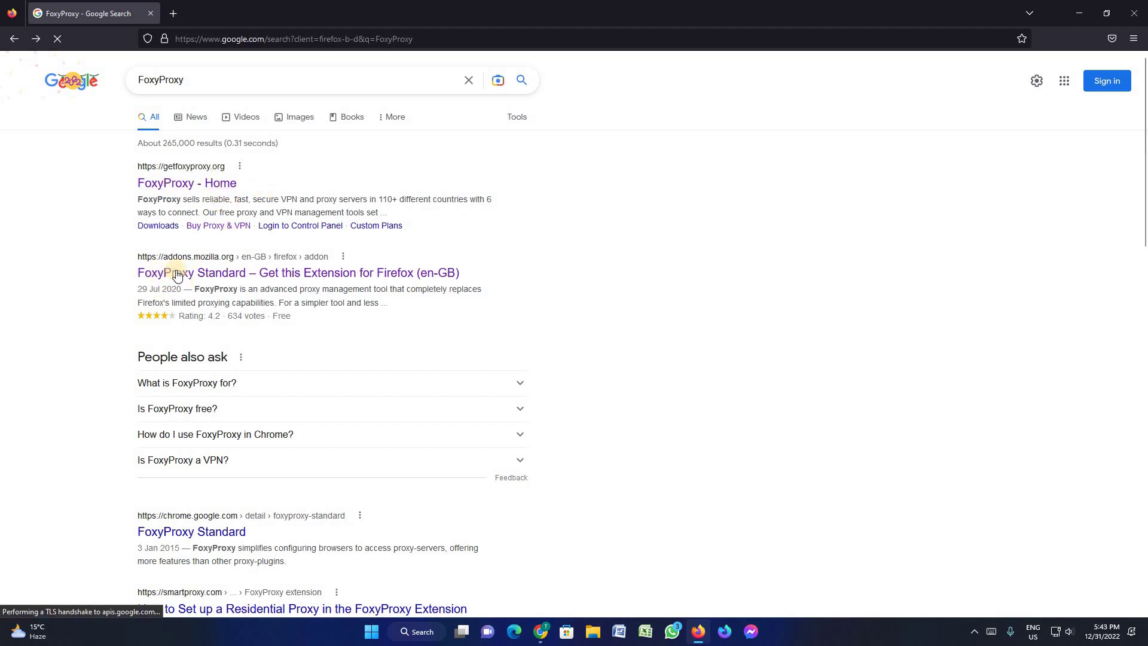
Step: Install FoxyProxy Standard, approving its permissions and allowing it in private windows
{"action": "left_click", "coordinate": [237, 283]}
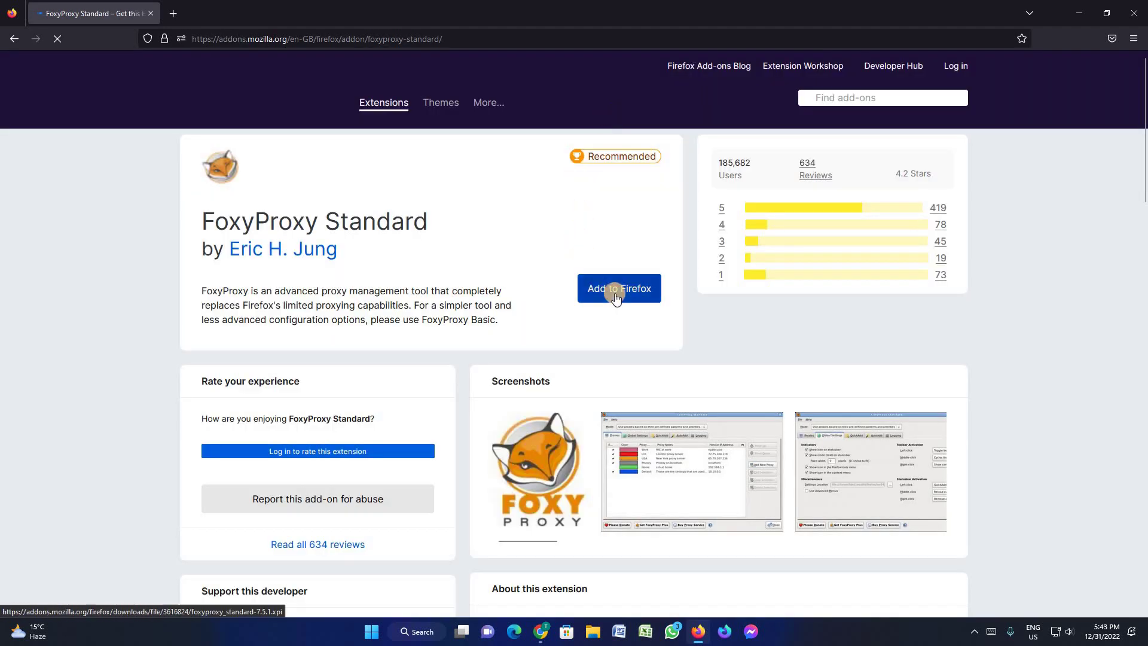
{"action": "left_click", "coordinate": [616, 297]}
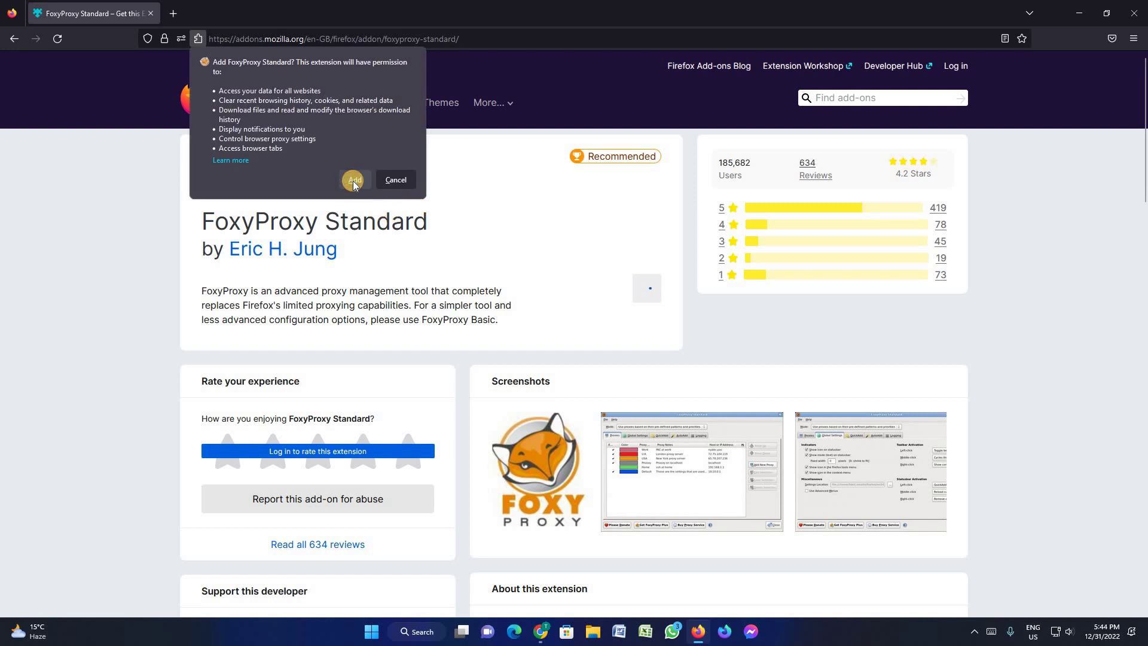
{"action": "left_click", "coordinate": [354, 180]}
{"action": "left_click", "coordinate": [1039, 110]}
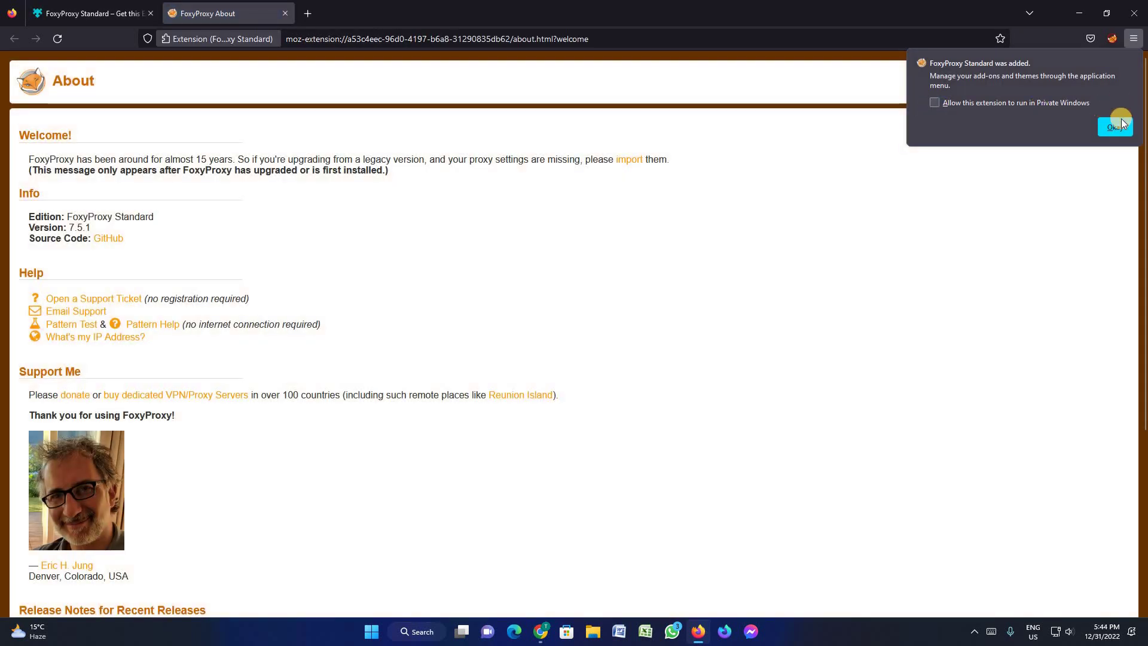
{"action": "left_click", "coordinate": [1115, 127]}
Step: Close the FoxyProxy tabs and the Firefox View tip, leaving a single New Tab
{"action": "key", "text": "ctrl+w"}
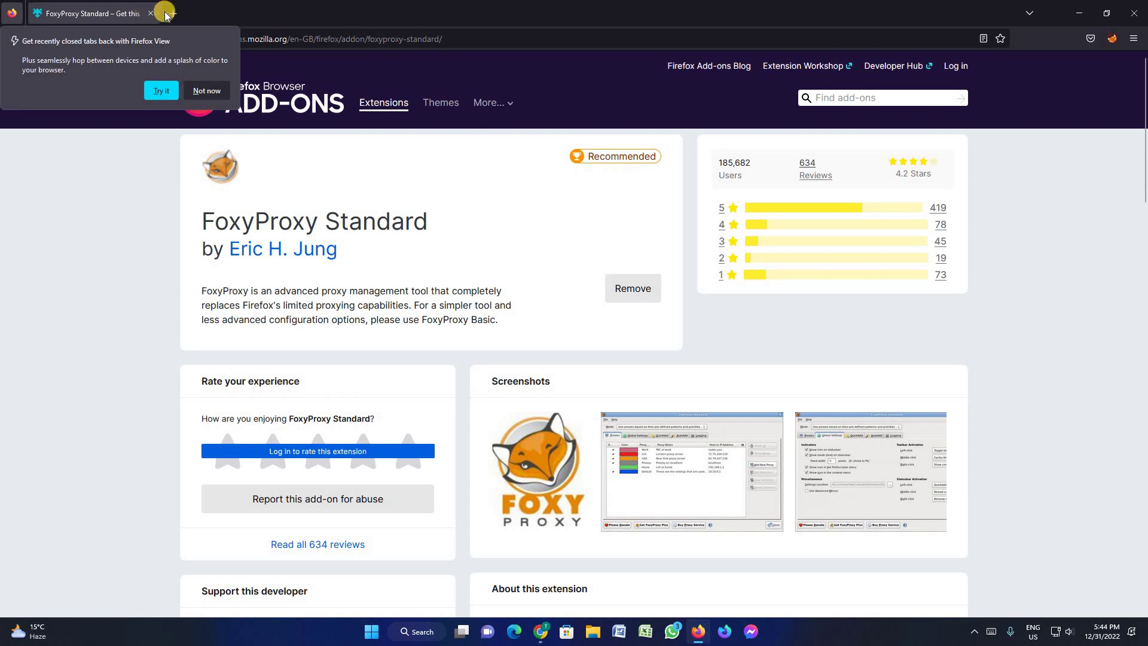
{"action": "left_click", "coordinate": [211, 94]}
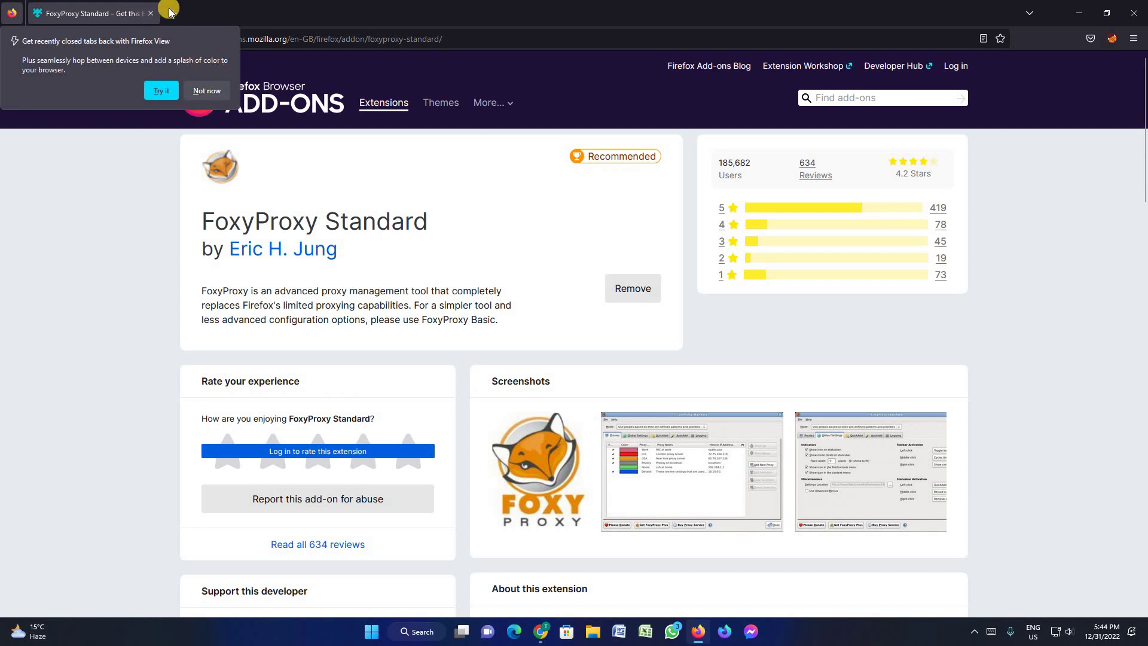
{"action": "left_click", "coordinate": [172, 15]}
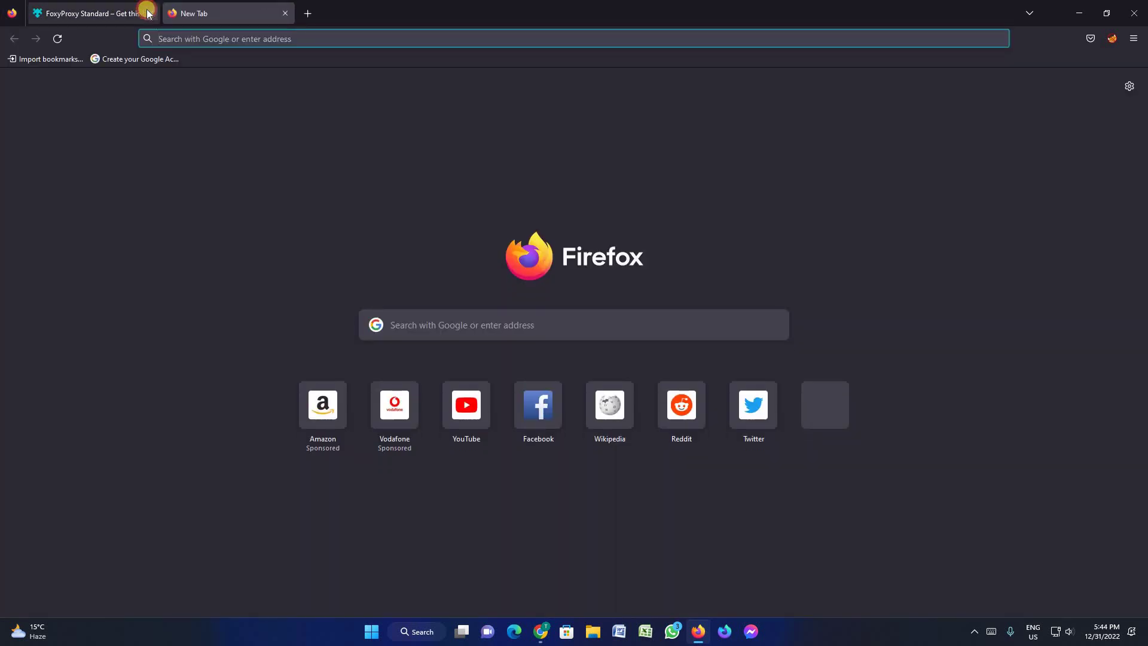
{"action": "middle_click", "coordinate": [117, 21]}
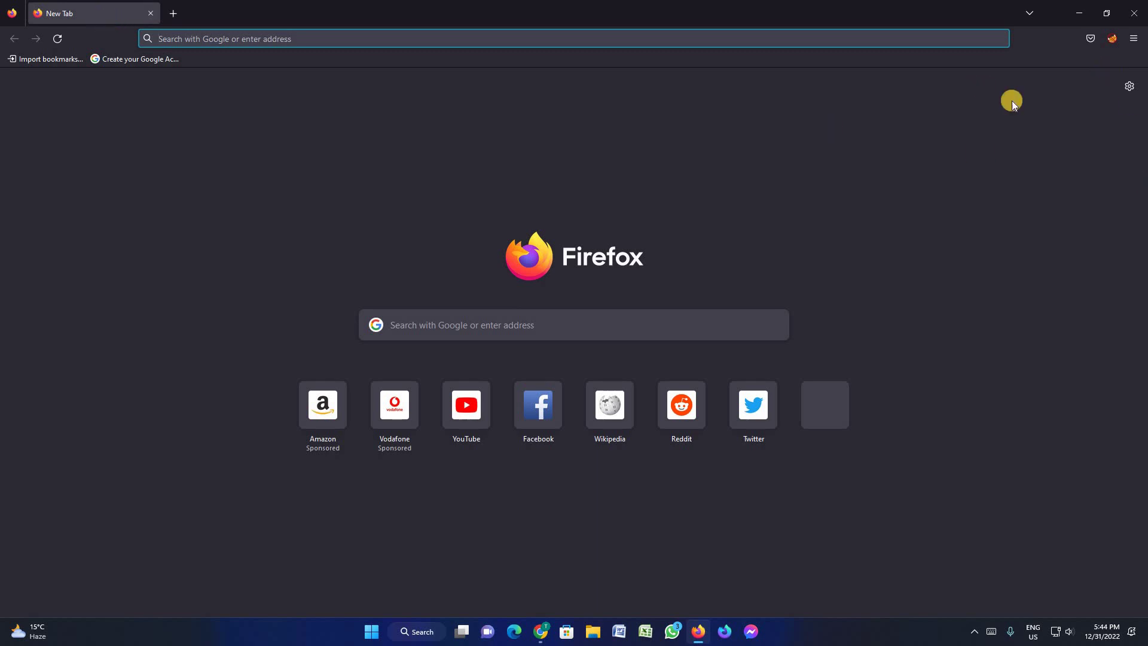
Step: Open FoxyProxy Options from its toolbar popup, then bring up the Chrome socks list
{"action": "left_click", "coordinate": [1112, 42]}
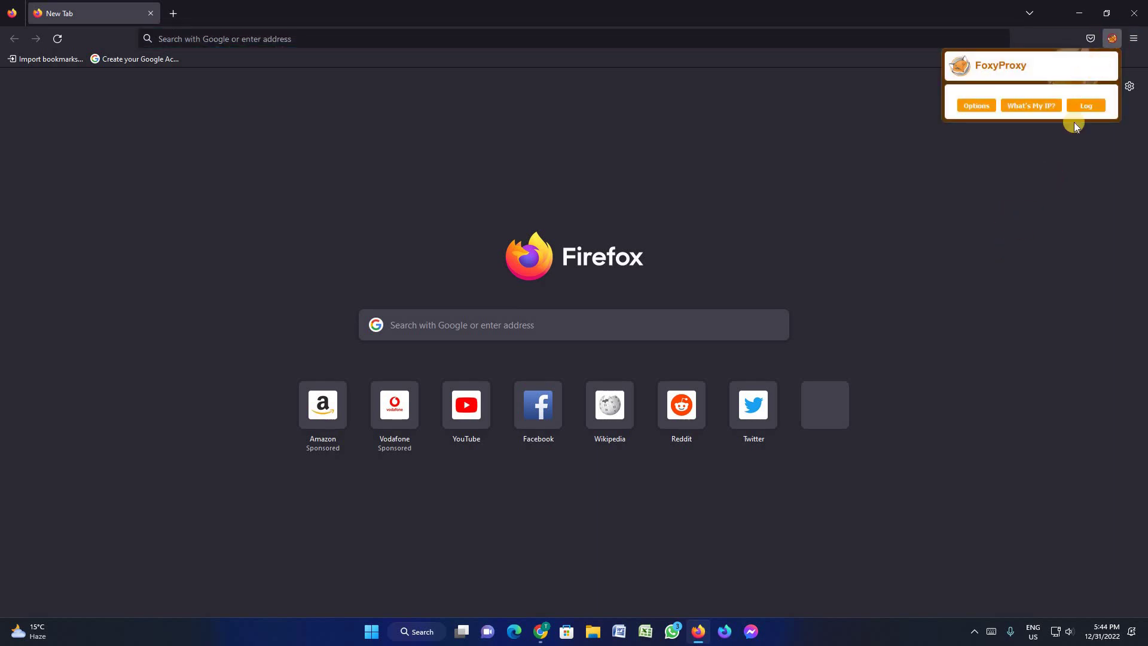
{"action": "left_click", "coordinate": [1078, 91]}
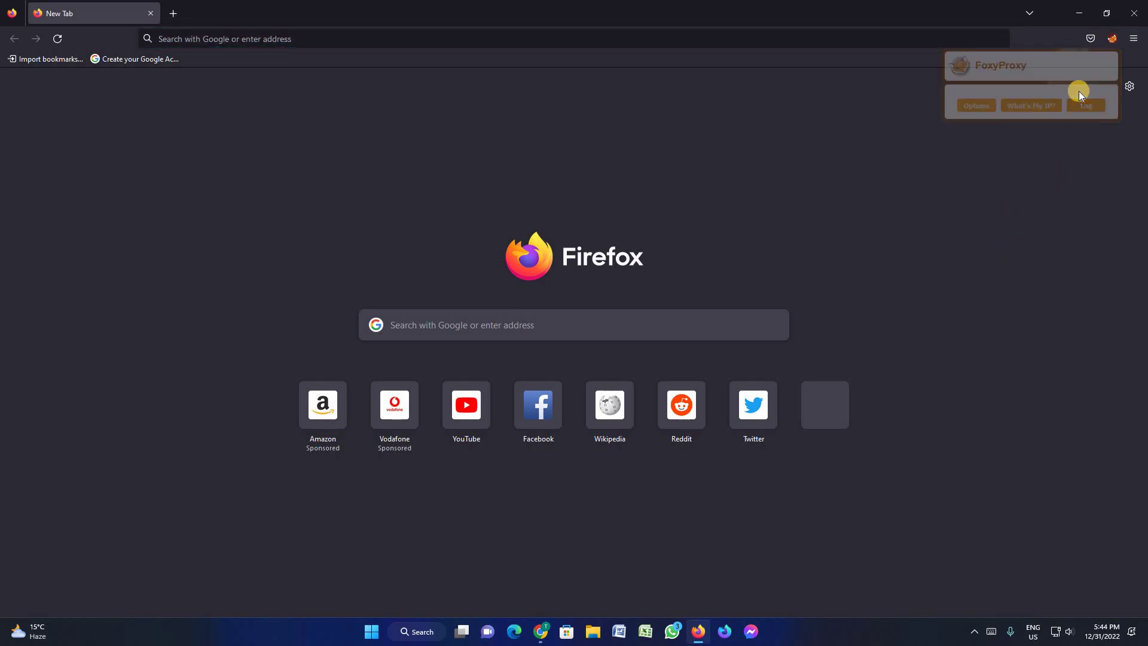
{"action": "left_click", "coordinate": [1107, 47]}
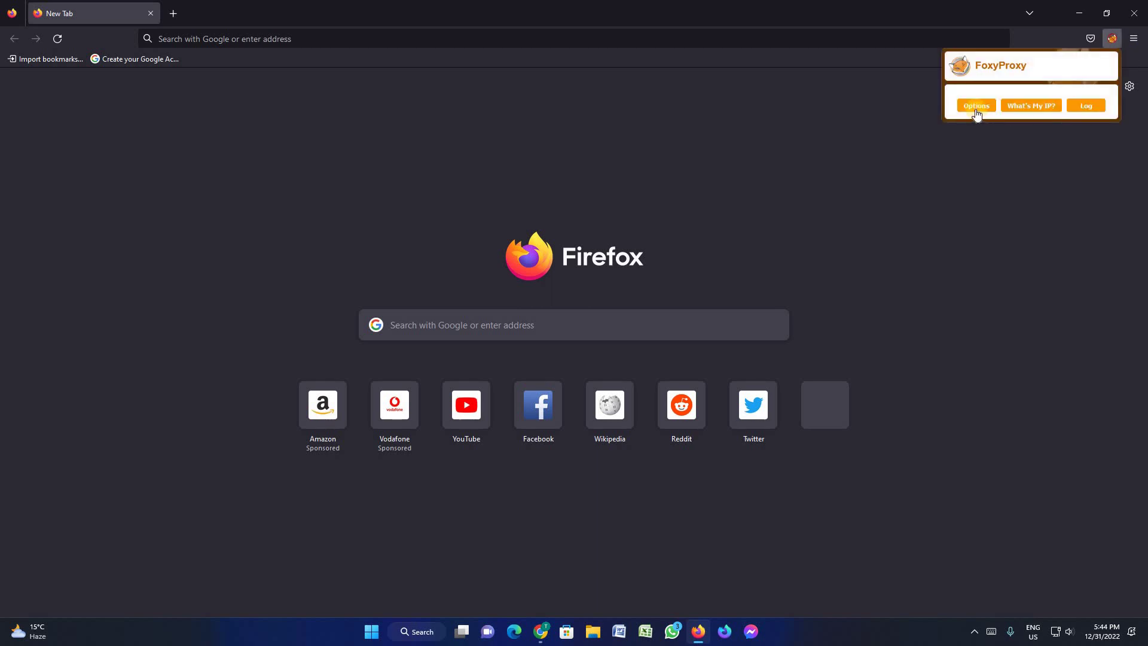
{"action": "left_click", "coordinate": [976, 108]}
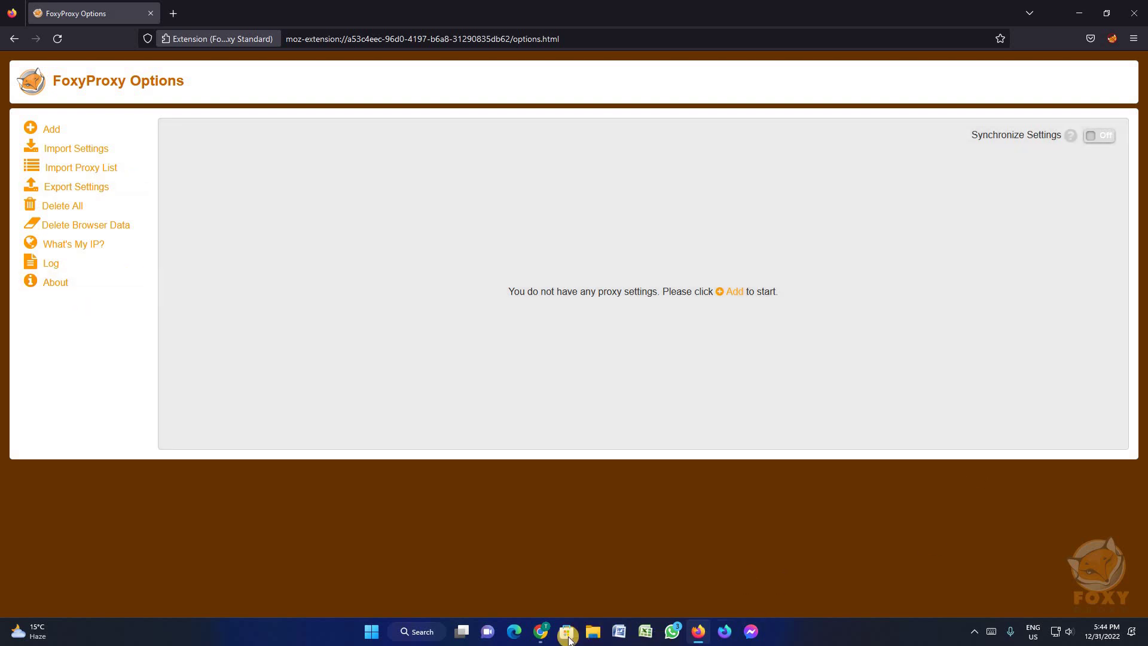
{"action": "left_click", "coordinate": [541, 632]}
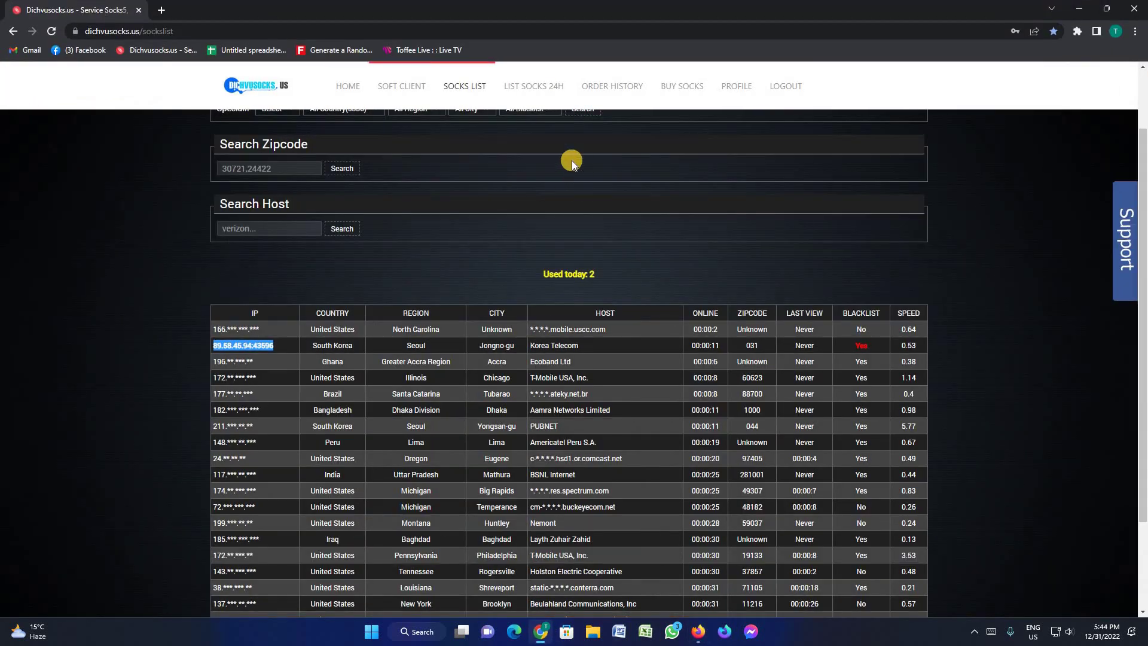
Step: Filter socks to United Kingdom, then reveal and select London proxy 89.58.45.94:44849
{"action": "scroll", "coordinate": [436, 187], "scroll_direction": "up", "scroll_amount": 2}
{"action": "left_click", "coordinate": [352, 181]}
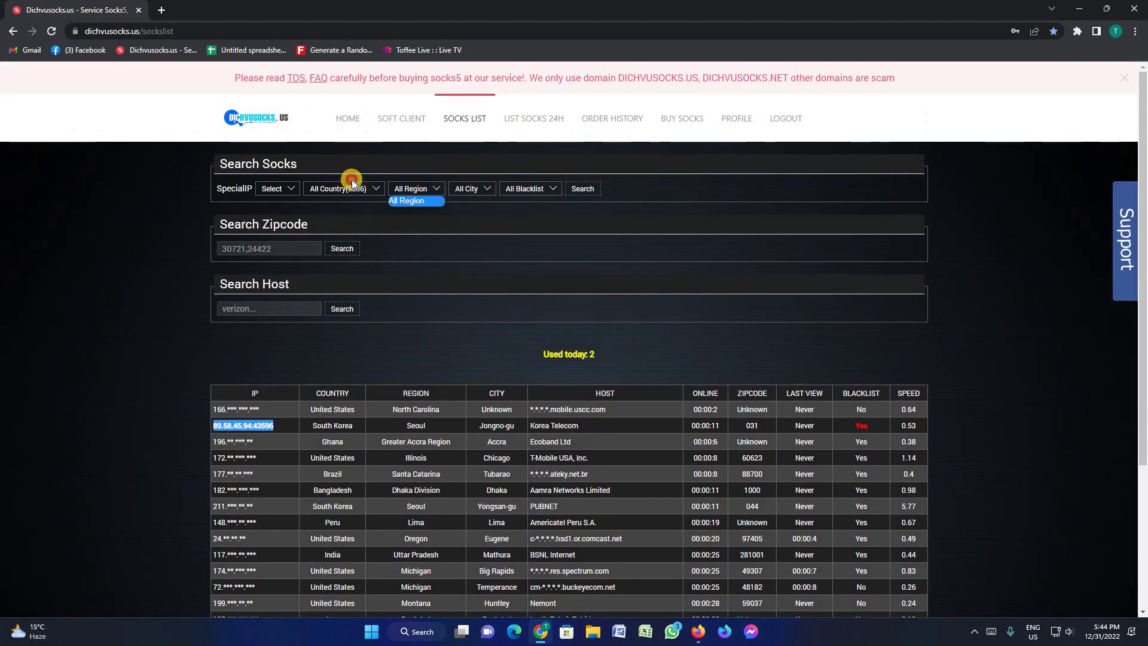
{"action": "scroll", "coordinate": [343, 293], "scroll_direction": "down", "scroll_amount": 10}
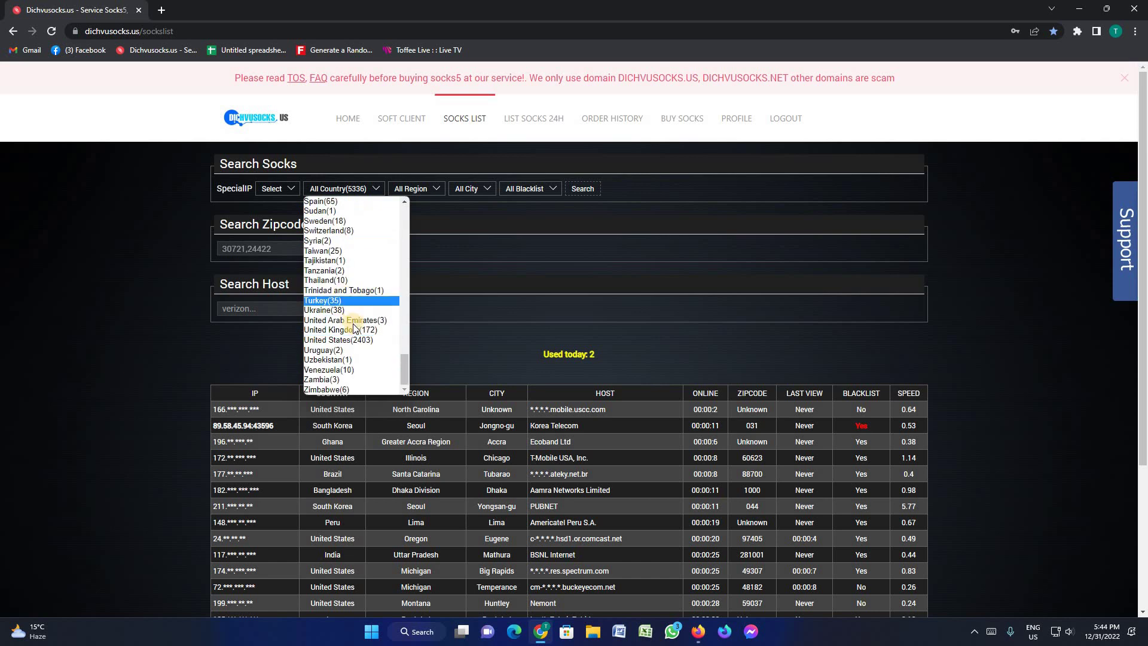
{"action": "left_click", "coordinate": [352, 328]}
{"action": "left_click", "coordinate": [589, 192]}
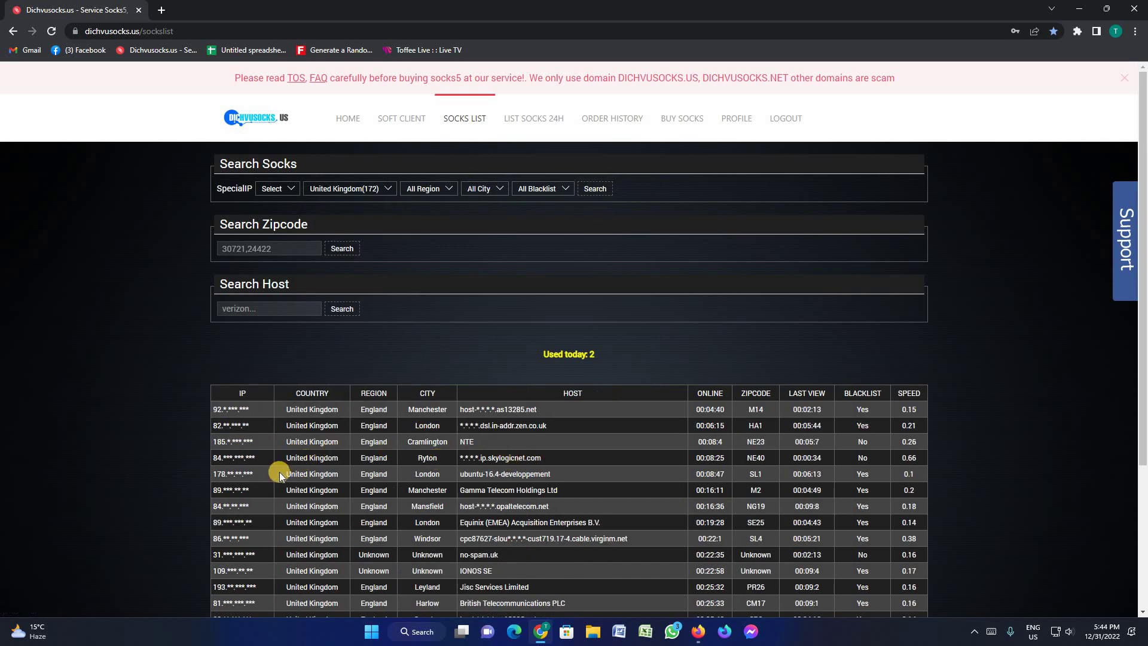
{"action": "left_click", "coordinate": [232, 426]}
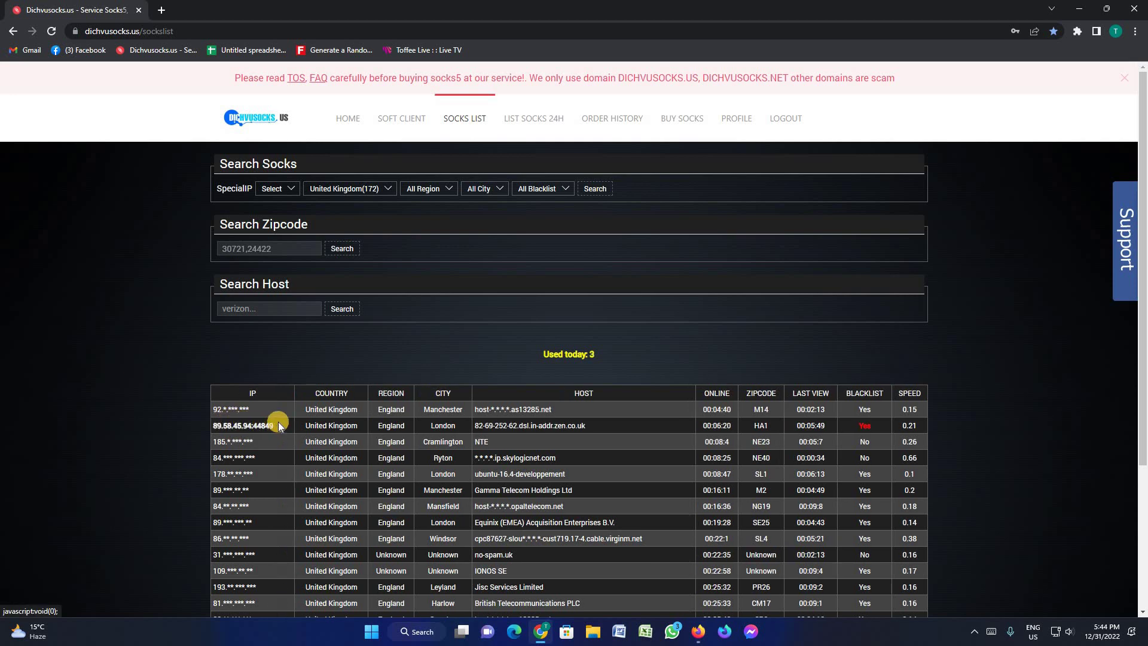
{"action": "mouse_move", "coordinate": [223, 422]}
{"action": "left_mouse_down"}
{"action": "mouse_move", "coordinate": [210, 416]}
{"action": "mouse_move", "coordinate": [217, 425]}
{"action": "left_mouse_up"}
{"action": "key", "text": "ctrl+c"}
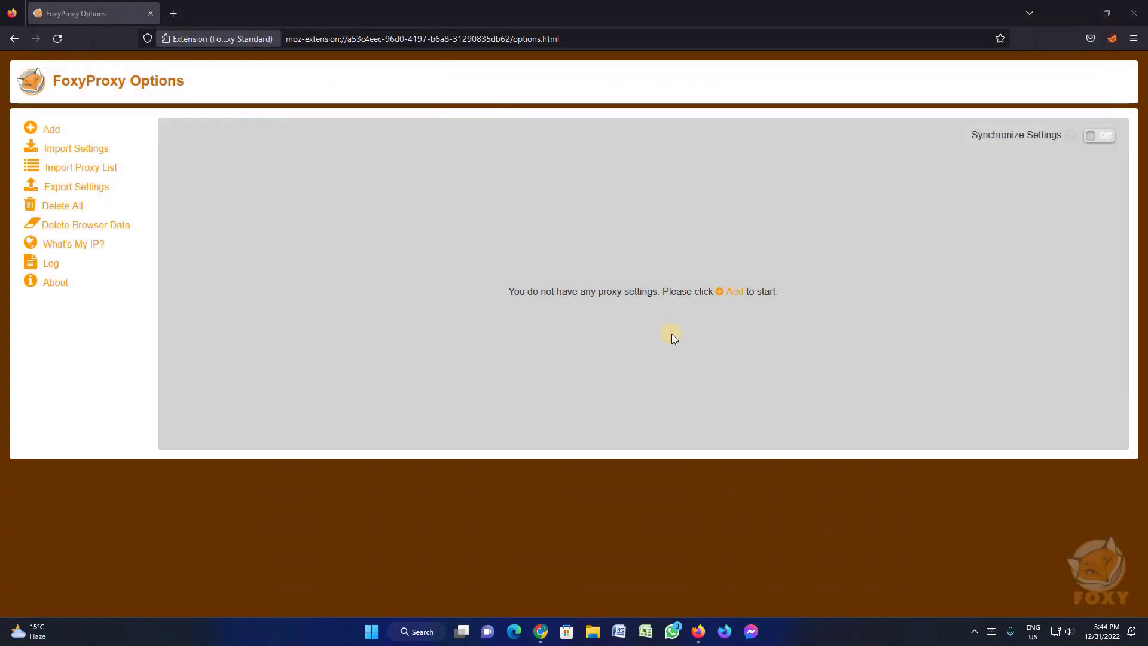
Step: Add a new SOCKS5 proxy in FoxyProxy with the address 89.58.45.94 pasted in
{"action": "left_click", "coordinate": [724, 293]}
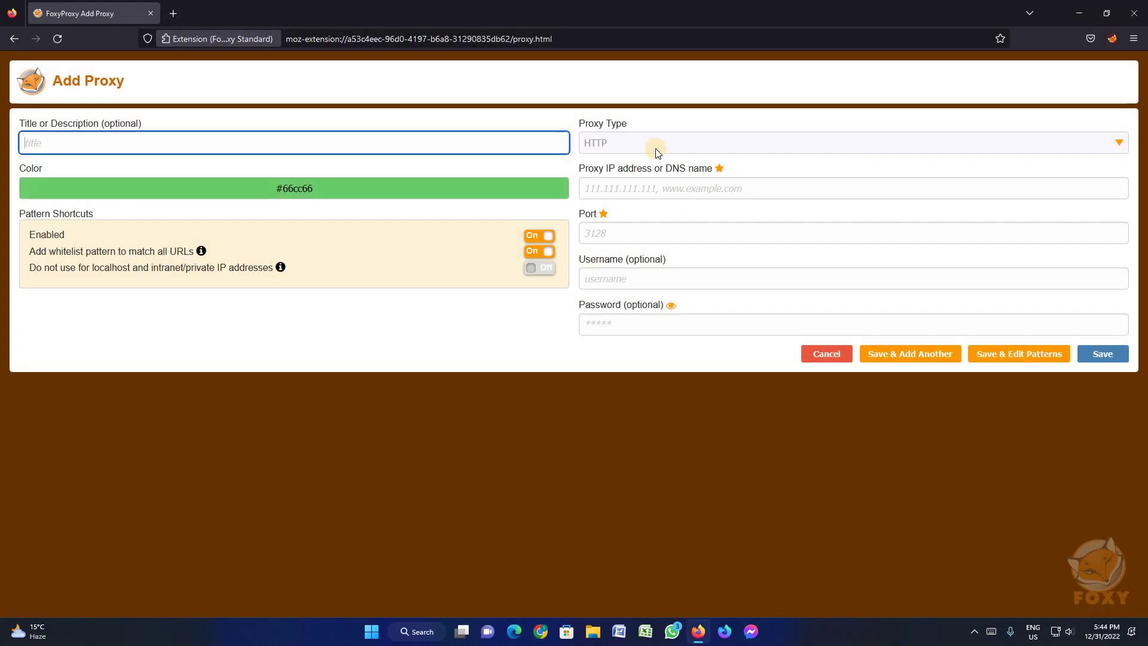
{"action": "left_click", "coordinate": [653, 144]}
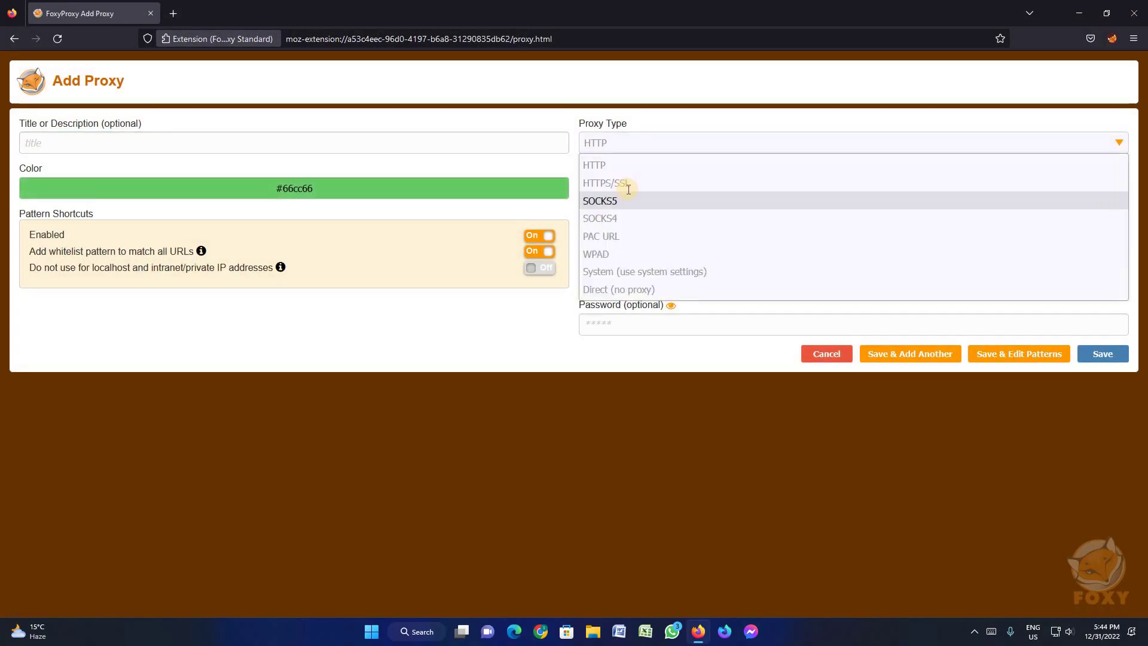
{"action": "left_click", "coordinate": [626, 195]}
{"action": "left_click", "coordinate": [629, 188]}
{"action": "key", "text": "ctrl+v"}
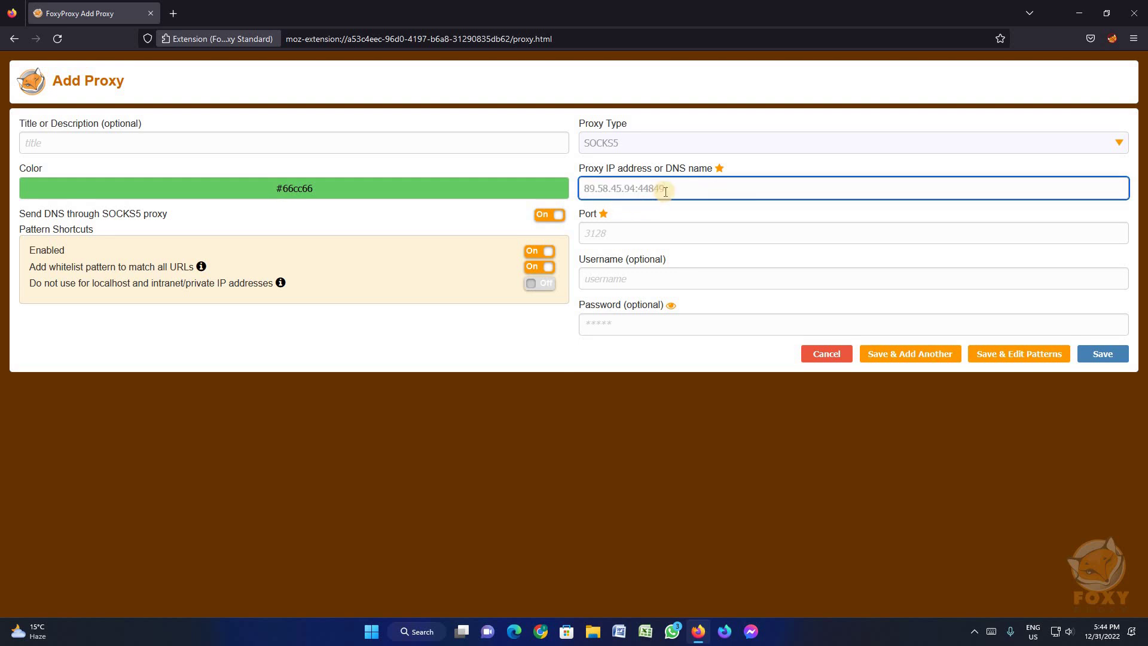
Step: Move port 44849 into the Port field, save, and use enabled proxies by patterns and order
{"action": "double_click", "coordinate": [670, 189]}
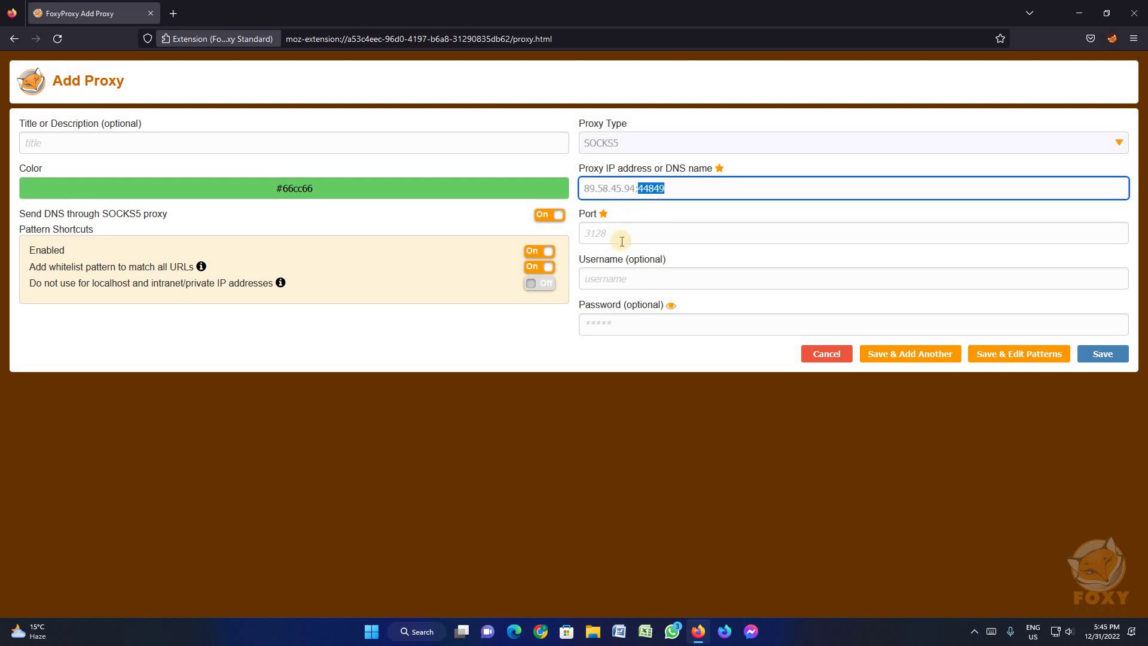
{"action": "key", "text": "ctrl+x"}
{"action": "key", "text": "BackSpace"}
{"action": "left_click", "coordinate": [615, 237]}
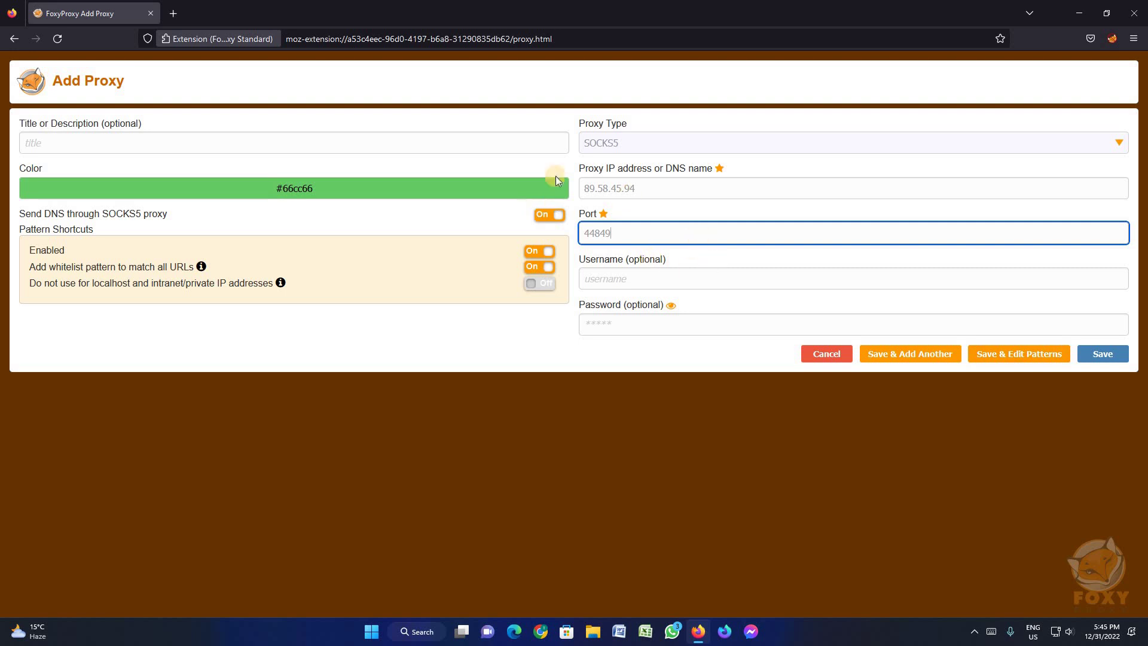
{"action": "left_click", "coordinate": [1104, 357]}
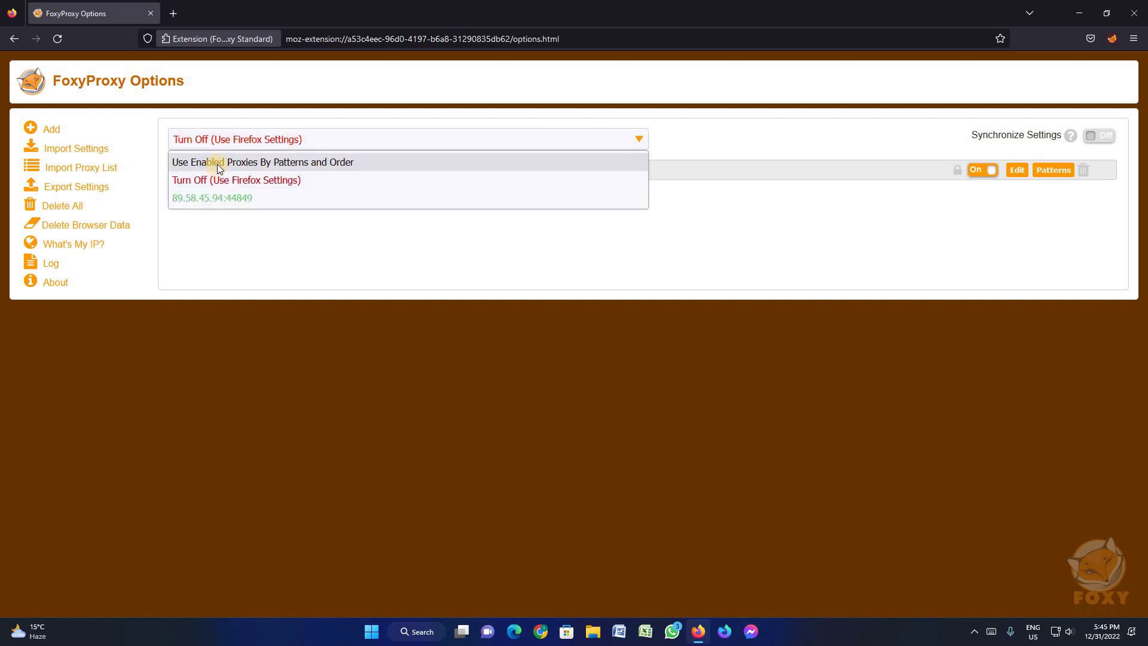
{"action": "left_click", "coordinate": [219, 162]}
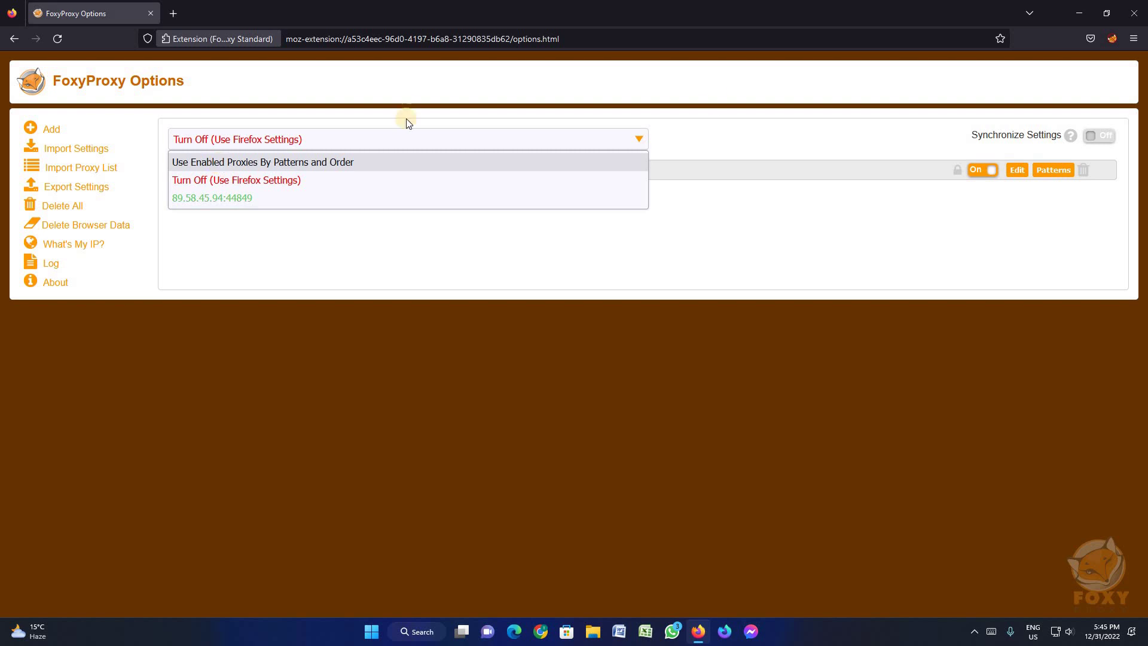
{"action": "left_click", "coordinate": [174, 17]}
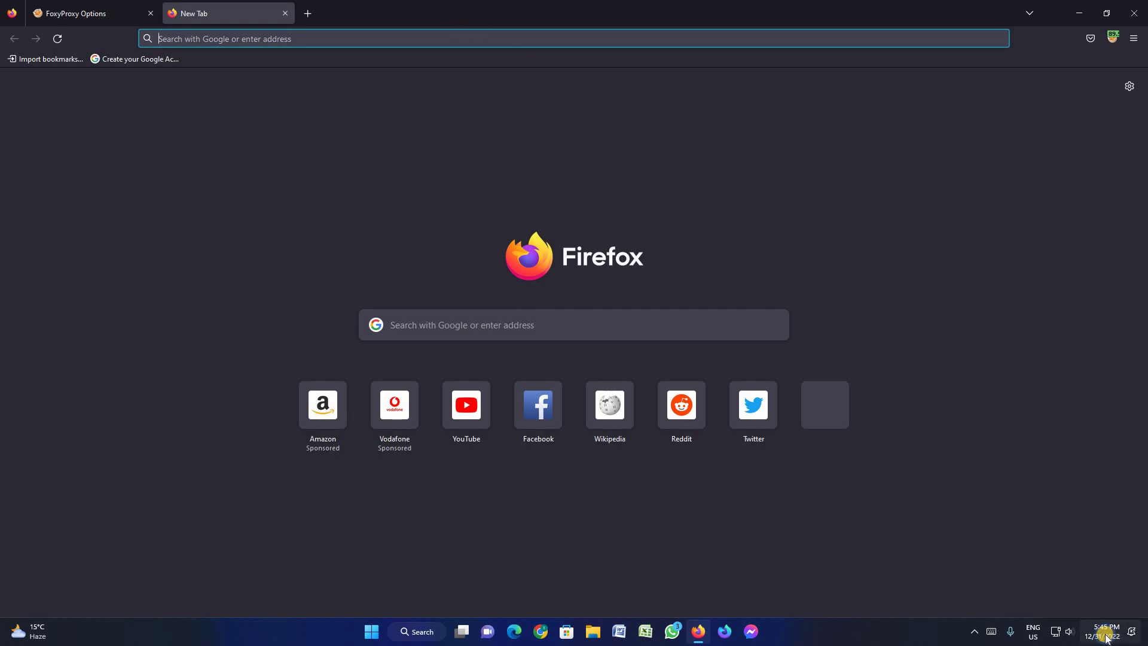
Step: In date and time settings, try the Casablanca time zone, then set it back to Sao Tome
{"action": "right_click", "coordinate": [1107, 638]}
{"action": "left_click", "coordinate": [1089, 580]}
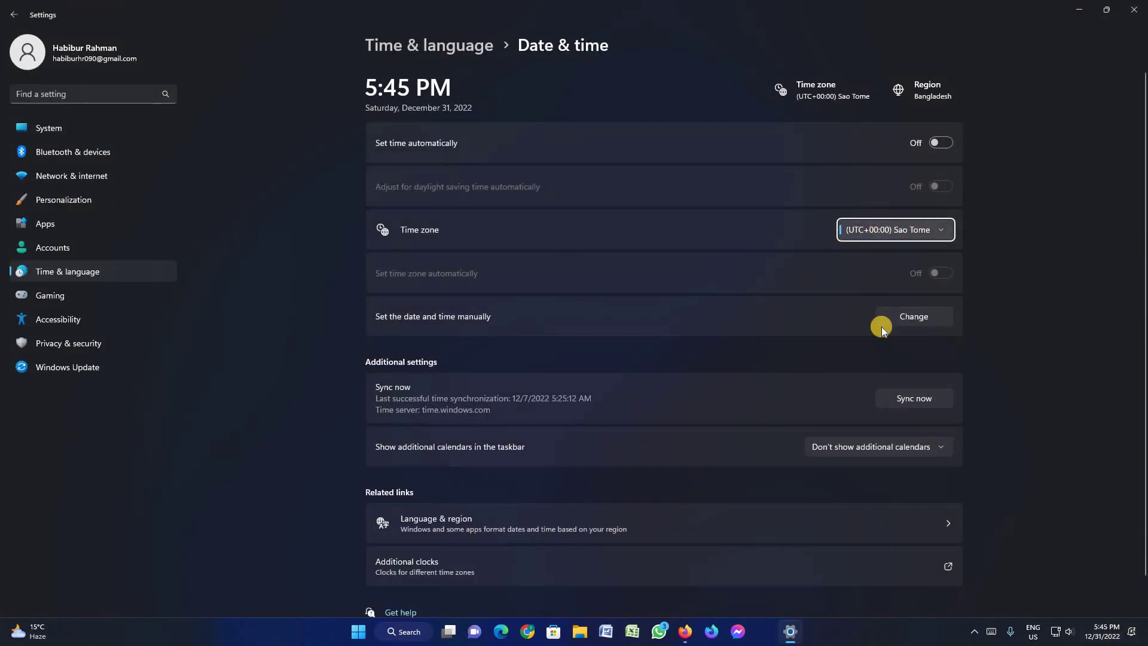
{"action": "left_click", "coordinate": [895, 230]}
{"action": "scroll", "coordinate": [906, 266], "scroll_direction": "up", "scroll_amount": 2}
{"action": "scroll", "coordinate": [884, 257], "scroll_direction": "down", "scroll_amount": 4}
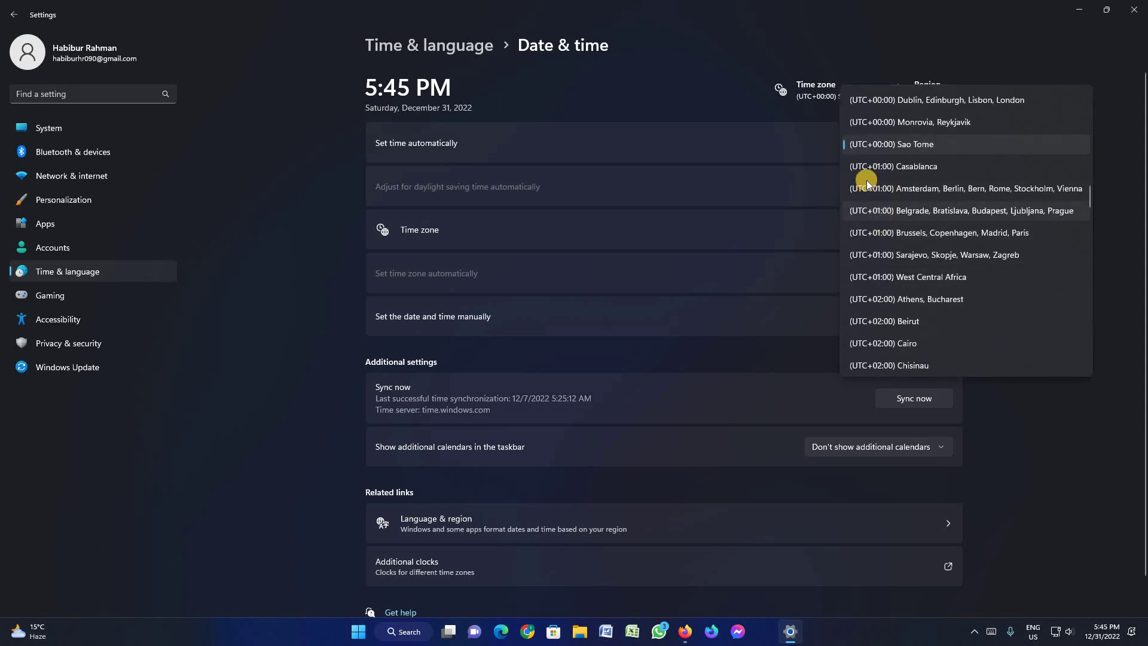
{"action": "scroll", "coordinate": [887, 169], "scroll_direction": "up", "scroll_amount": 1}
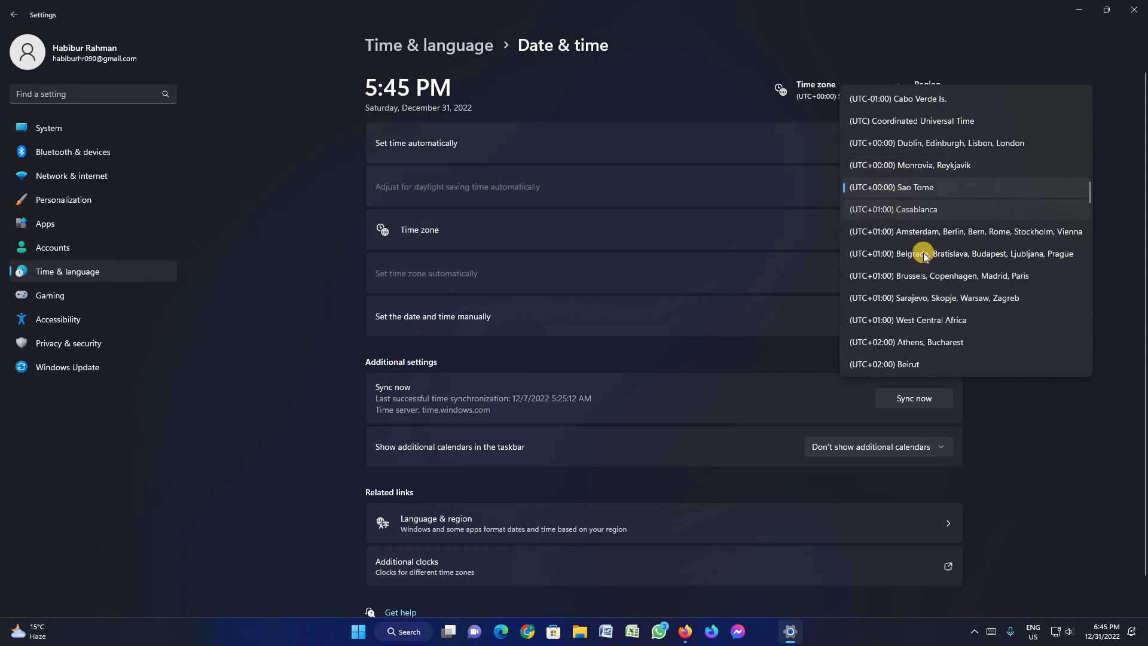
{"action": "left_click", "coordinate": [915, 210]}
{"action": "left_click", "coordinate": [911, 218]}
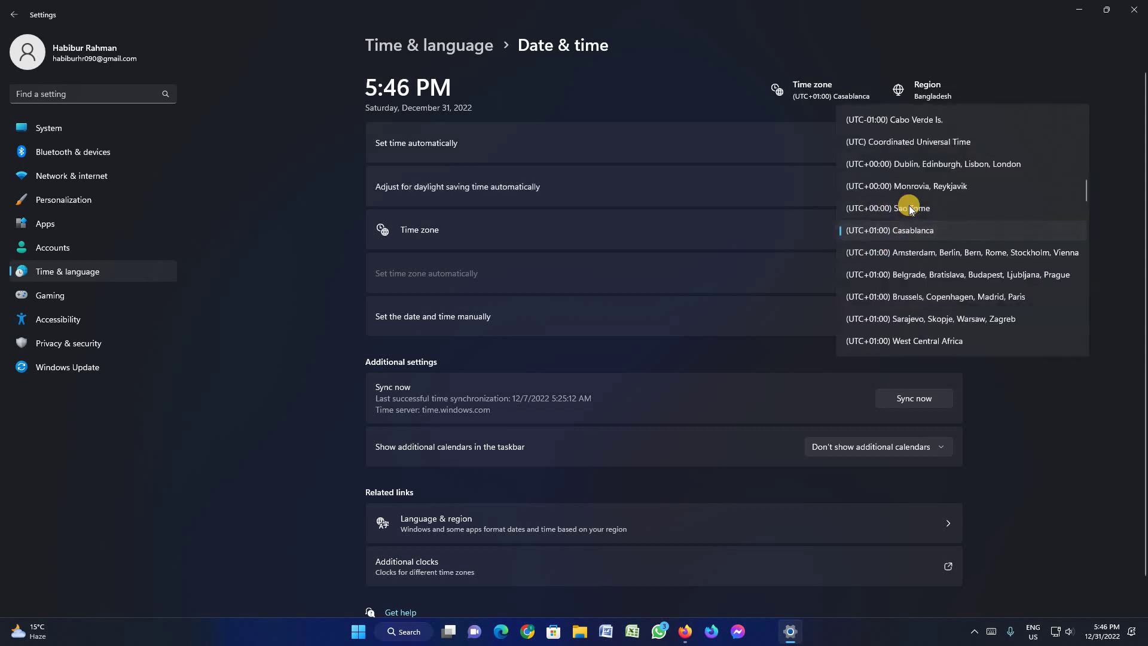
{"action": "scroll", "coordinate": [911, 209], "scroll_direction": "up", "scroll_amount": 1}
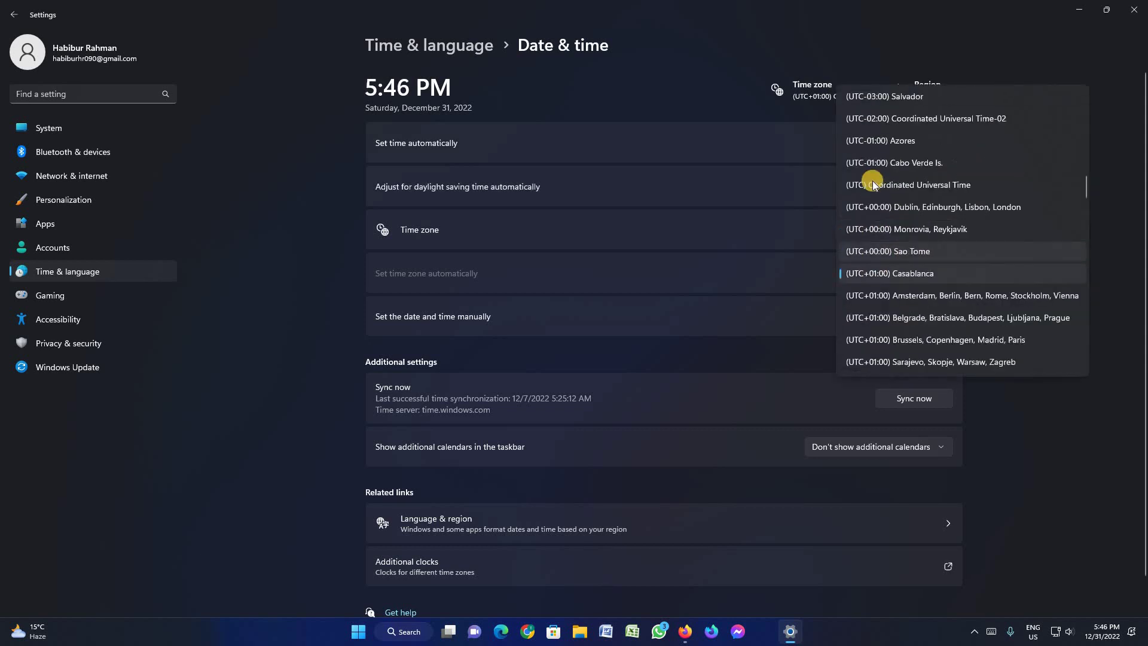
{"action": "left_click", "coordinate": [897, 251]}
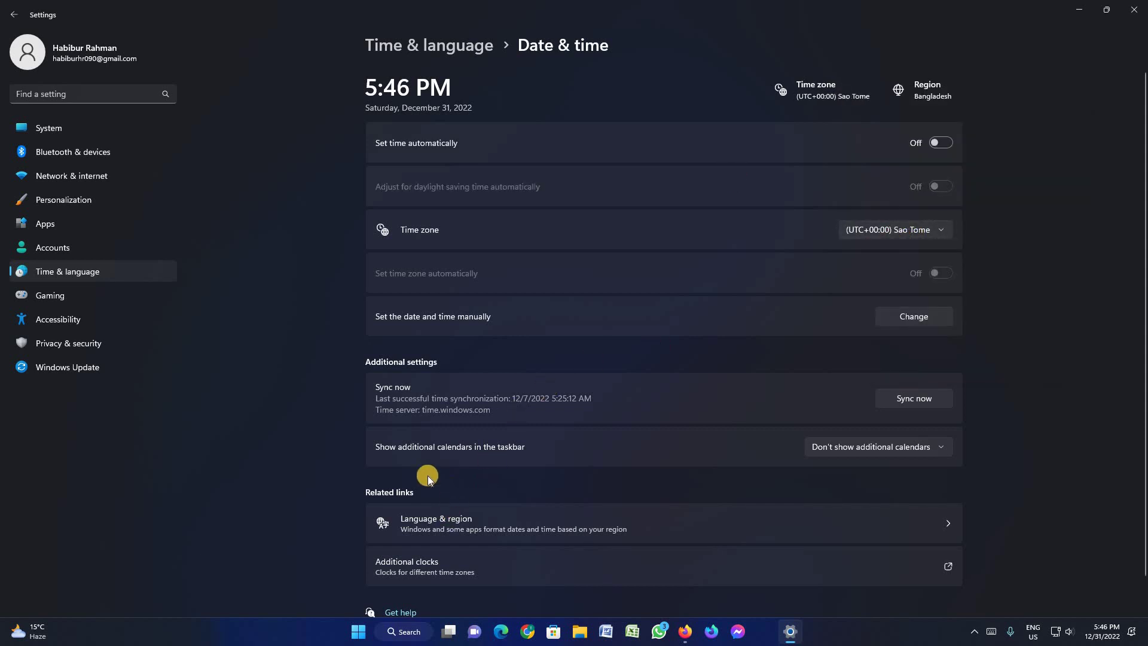
{"action": "scroll", "coordinate": [400, 456], "scroll_direction": "down", "scroll_amount": 1}
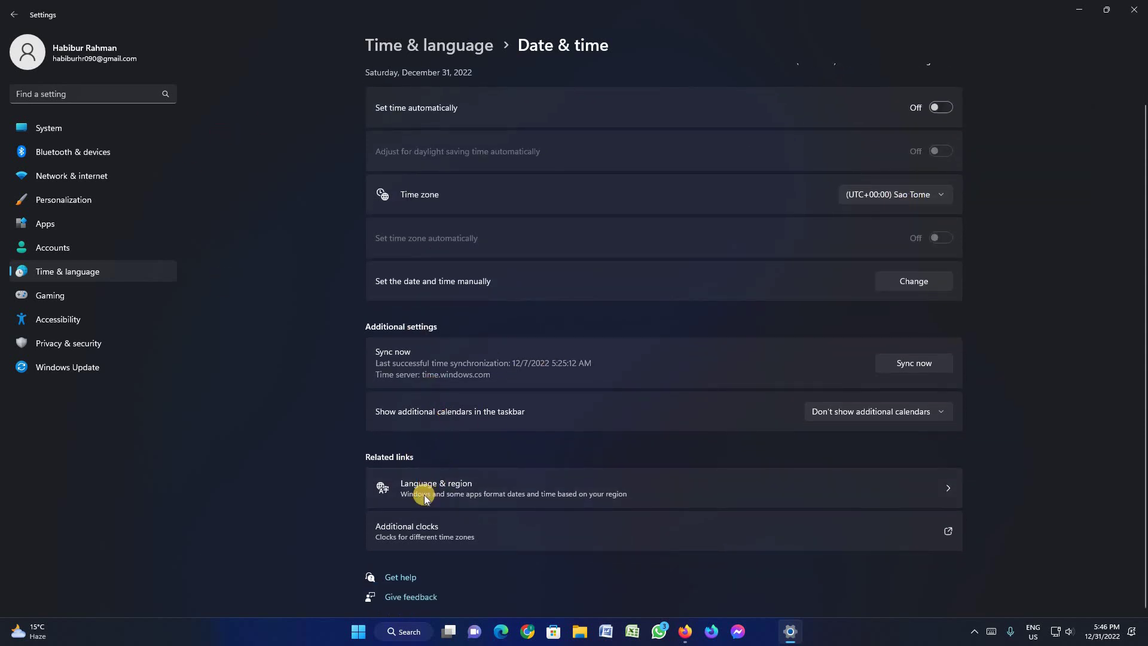
Step: On Language & region, choose United Kingdom as the country or region and close Settings
{"action": "left_click", "coordinate": [437, 487]}
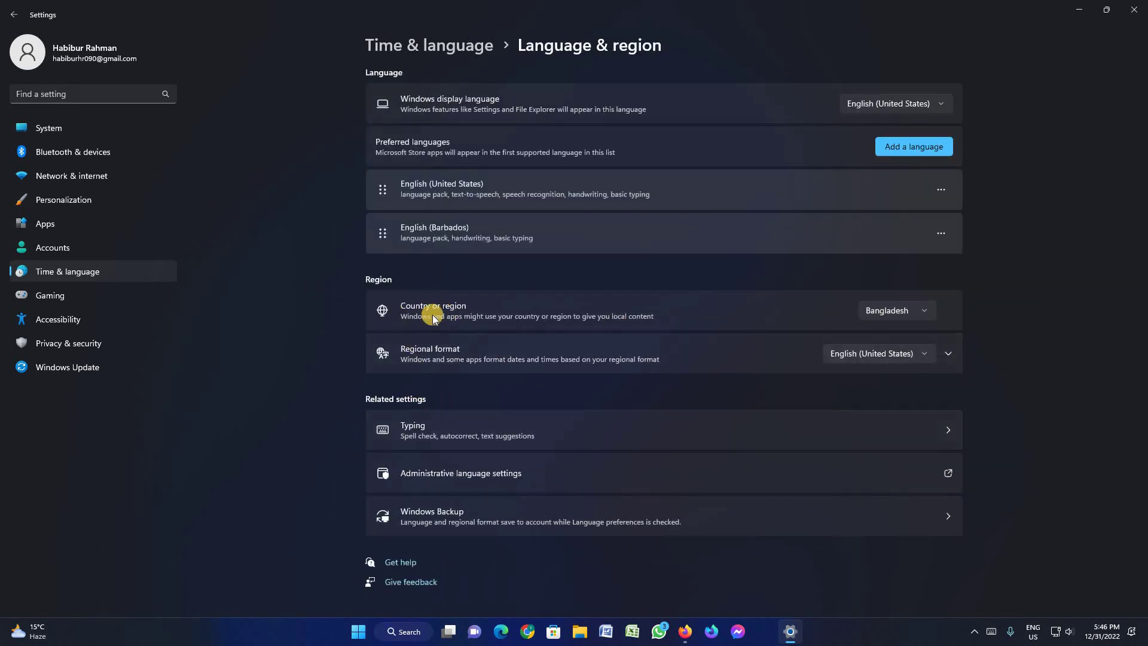
{"action": "left_click", "coordinate": [898, 311]}
{"action": "scroll", "coordinate": [984, 231], "scroll_direction": "down", "scroll_amount": 8}
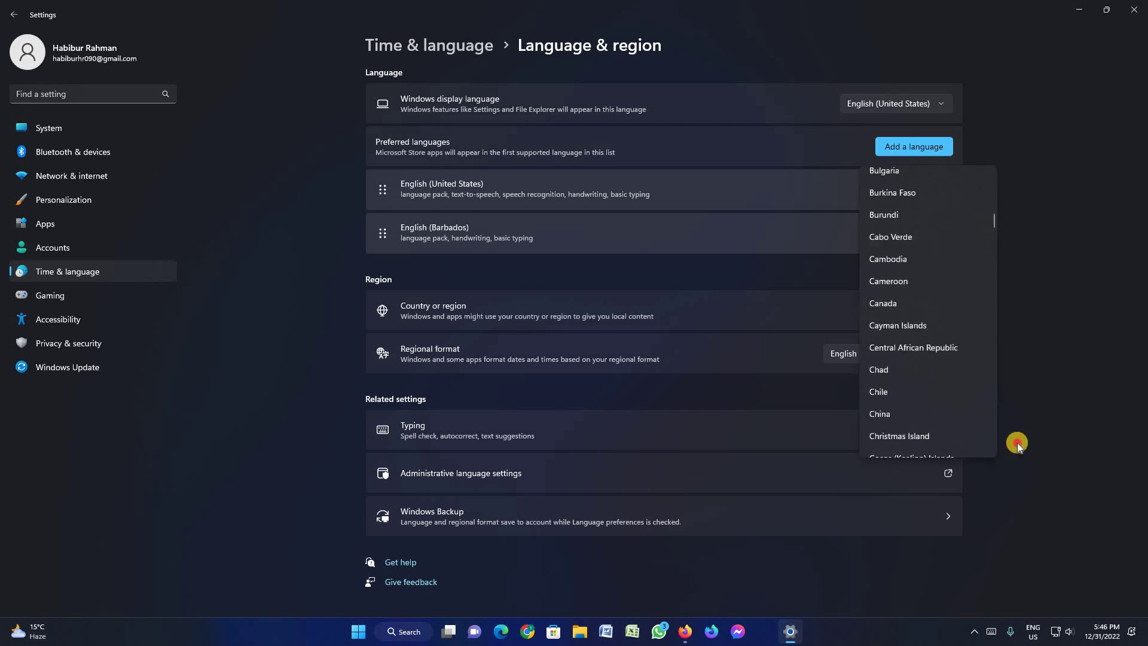
{"action": "scroll", "coordinate": [1003, 405], "scroll_direction": "down", "scroll_amount": 15}
{"action": "scroll", "coordinate": [1001, 396], "scroll_direction": "up", "scroll_amount": 8}
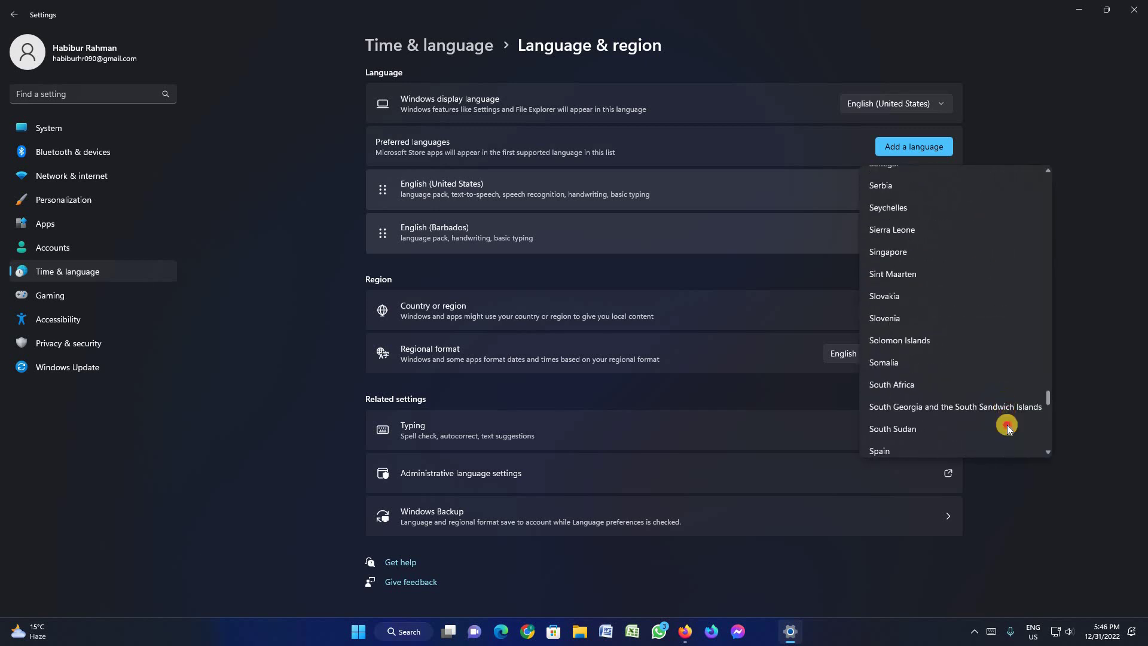
{"action": "scroll", "coordinate": [1004, 424], "scroll_direction": "down", "scroll_amount": 9}
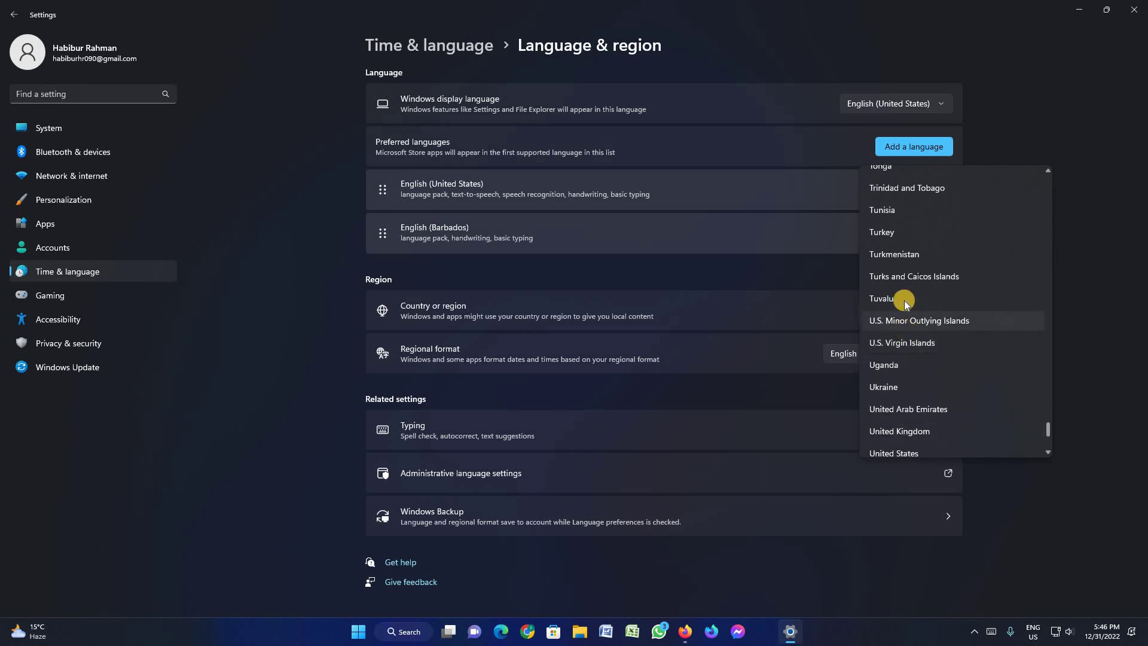
{"action": "scroll", "coordinate": [905, 303], "scroll_direction": "down", "scroll_amount": 3}
{"action": "left_click", "coordinate": [910, 259]}
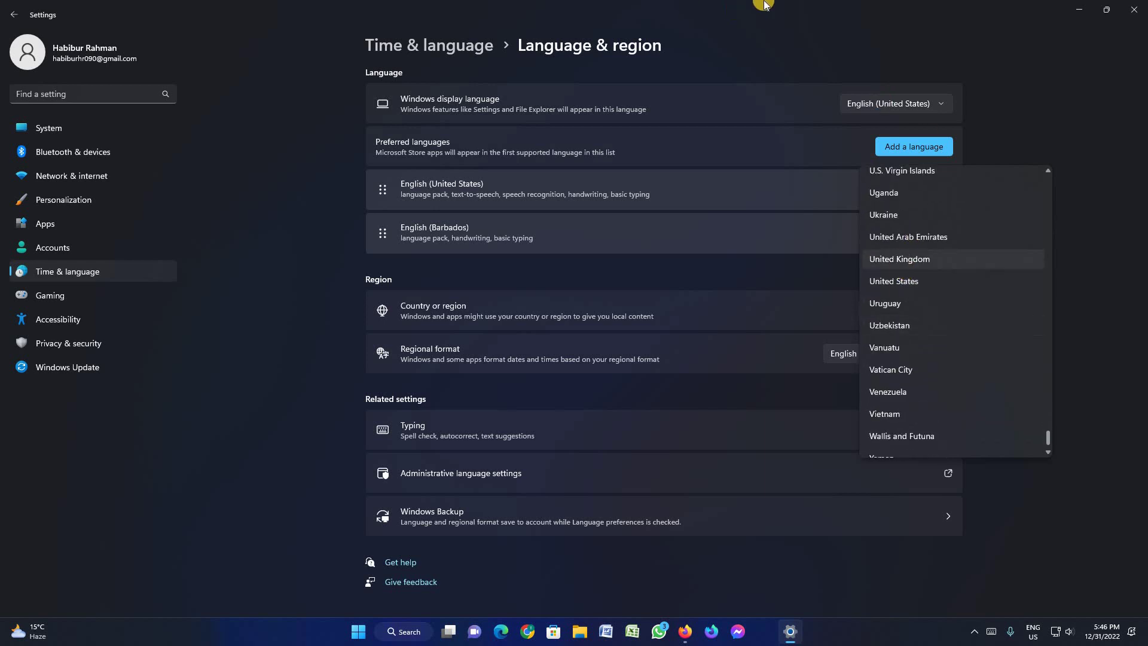
{"action": "left_click", "coordinate": [1132, 8]}
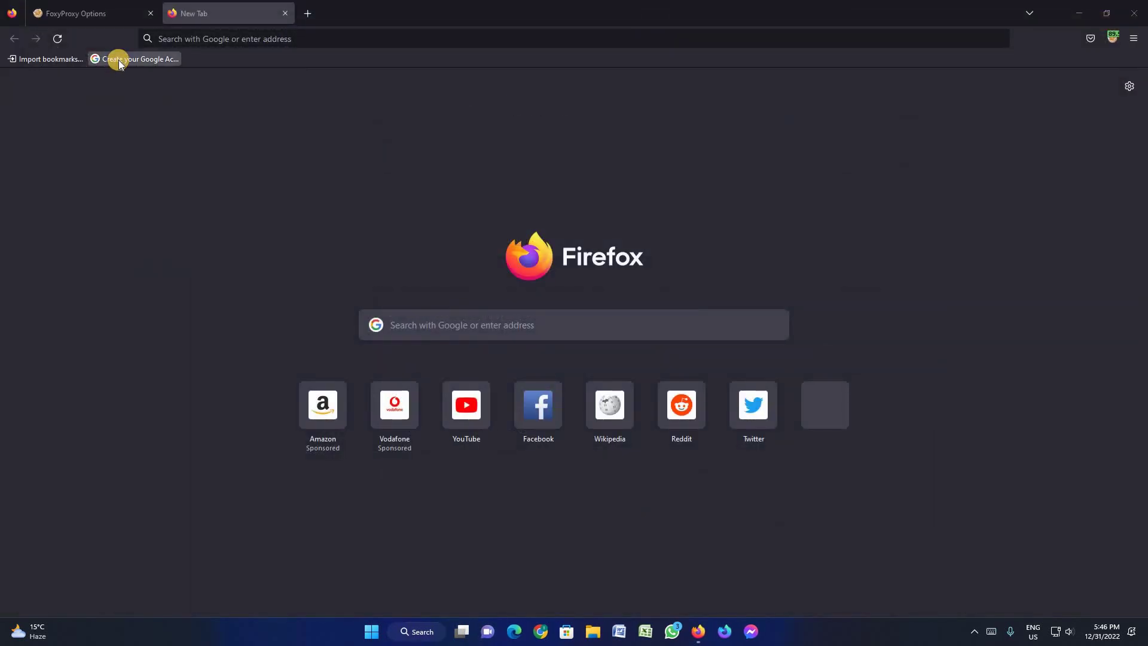
Step: Load the 'Create your Google Account' bookmark and maximize the Chrome window
{"action": "left_click", "coordinate": [152, 59]}
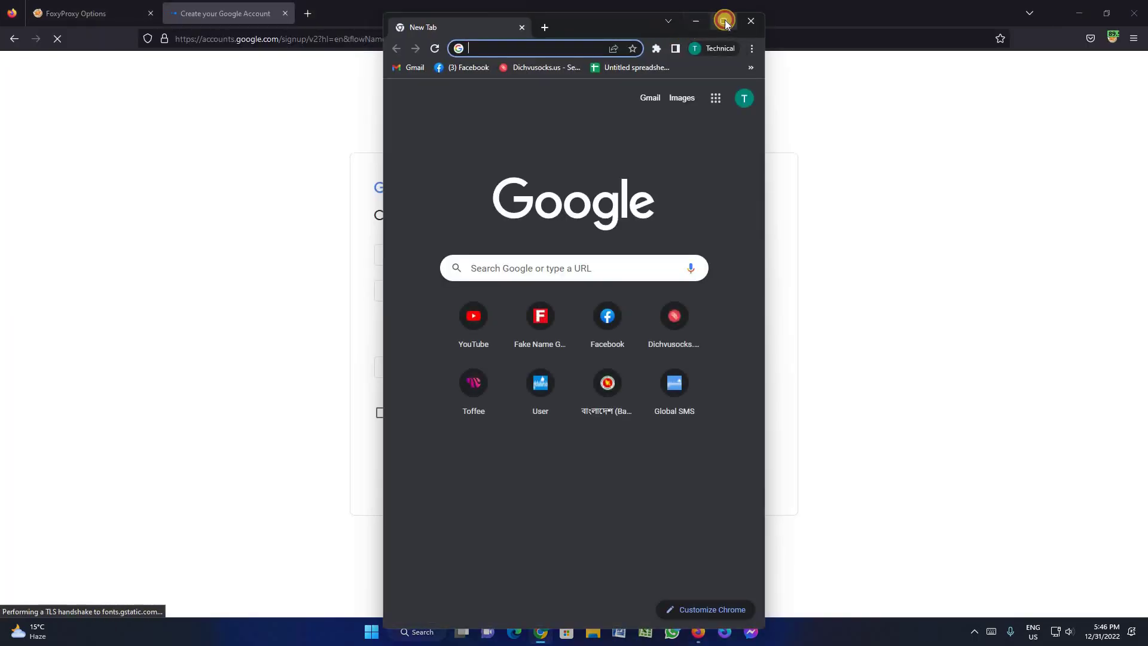
{"action": "left_click", "coordinate": [724, 21]}
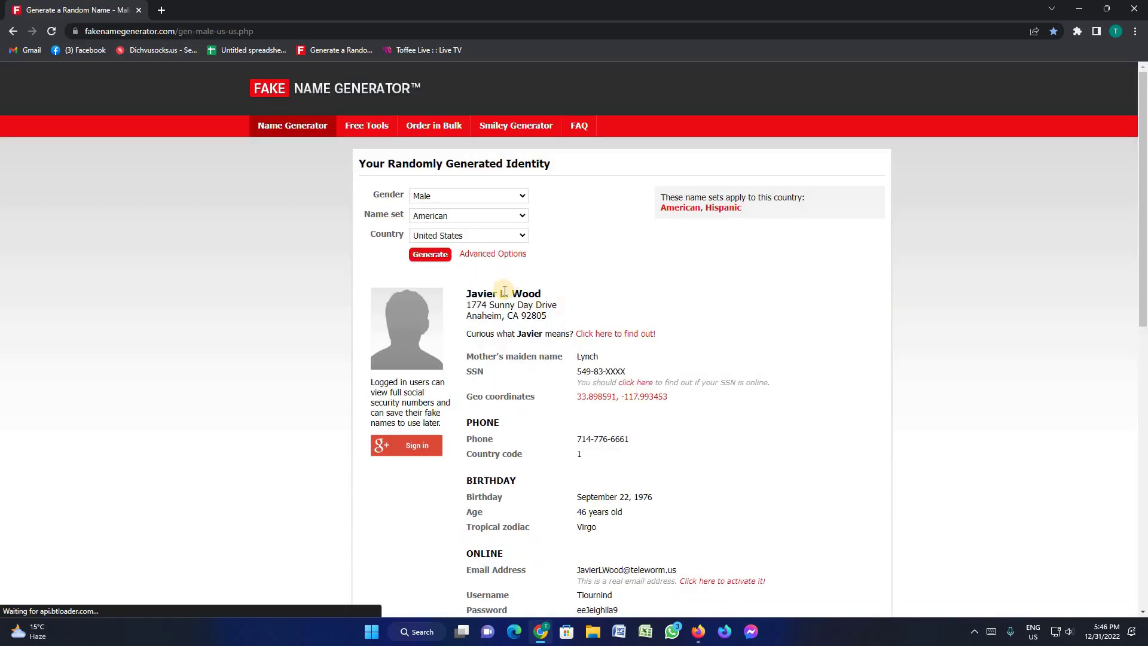
Step: Select and copy the generated full name in Fake Name Generator, then switch back to Firefox
{"action": "left_click_drag", "start_coordinate": [479, 279], "coordinate": [572, 294]}
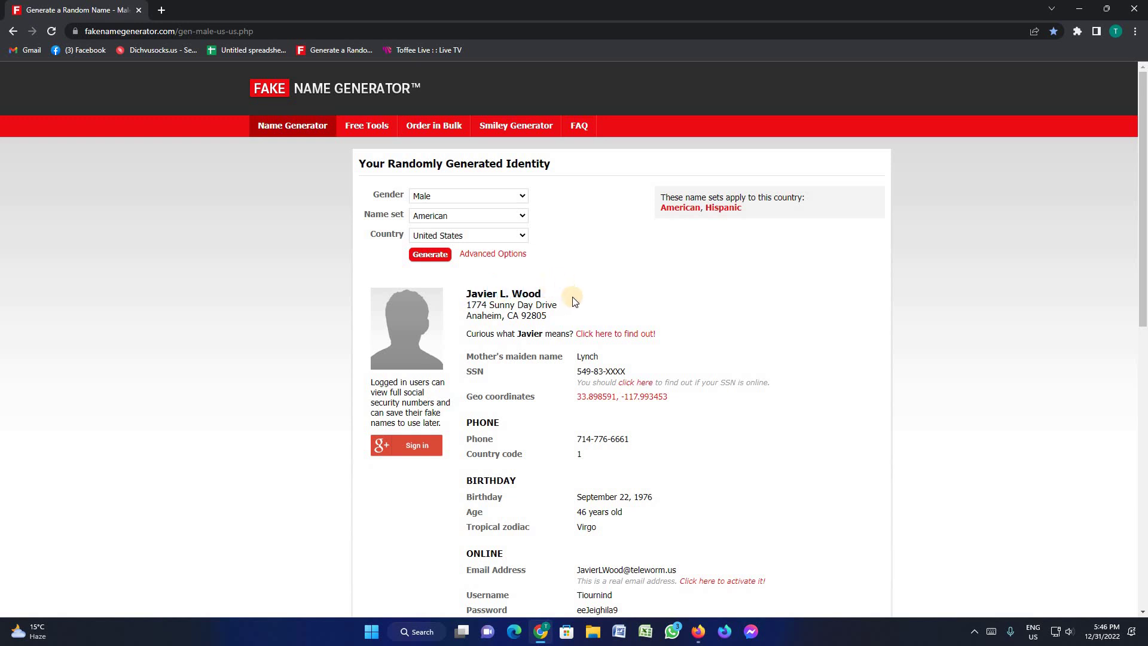
{"action": "triple_click", "coordinate": [572, 293]}
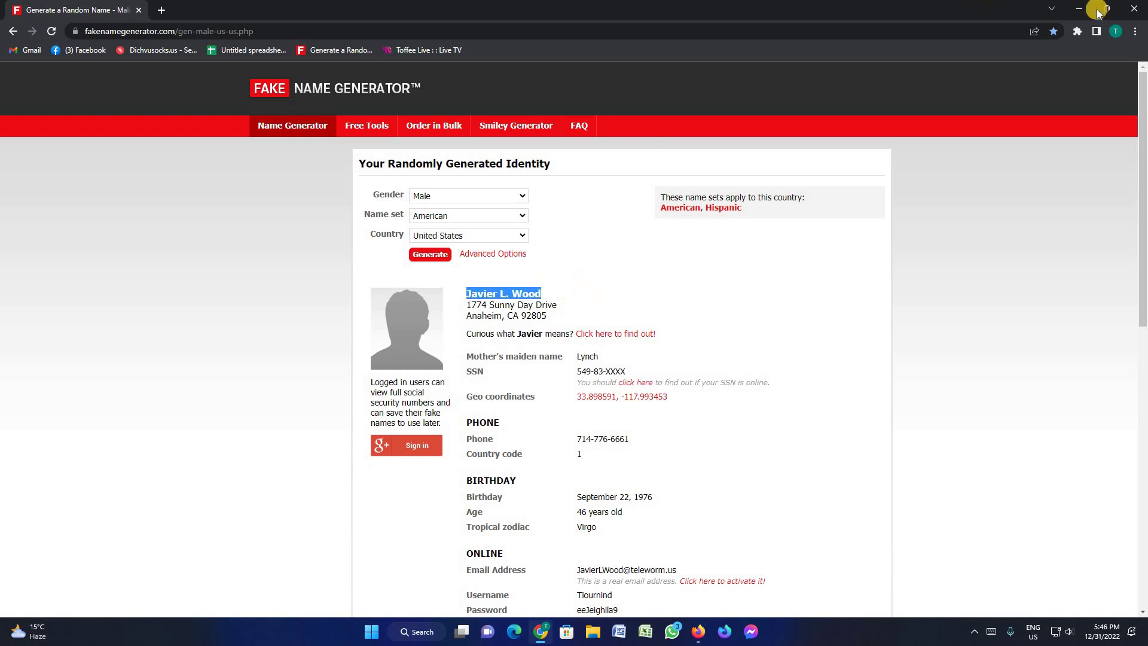
{"action": "key", "text": "alt+Tab"}
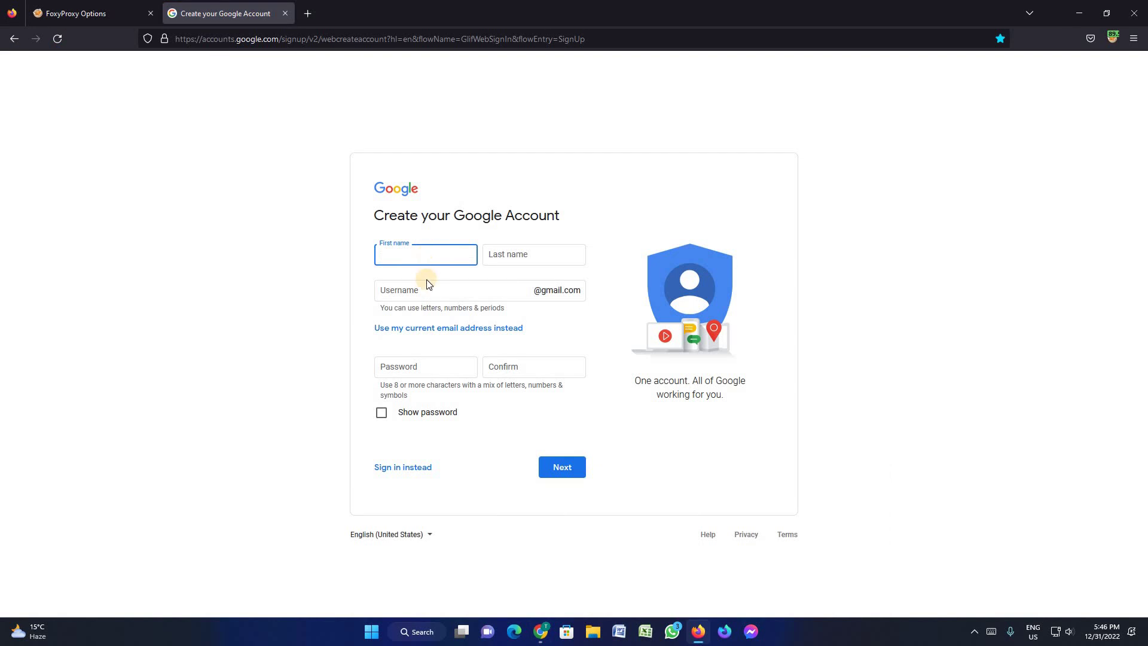
Step: Paste the generated name into First name and move the surname into Last name
{"action": "double_click", "coordinate": [439, 263]}
{"action": "key", "text": "ctrl+c"}
{"action": "left_click", "coordinate": [495, 252]}
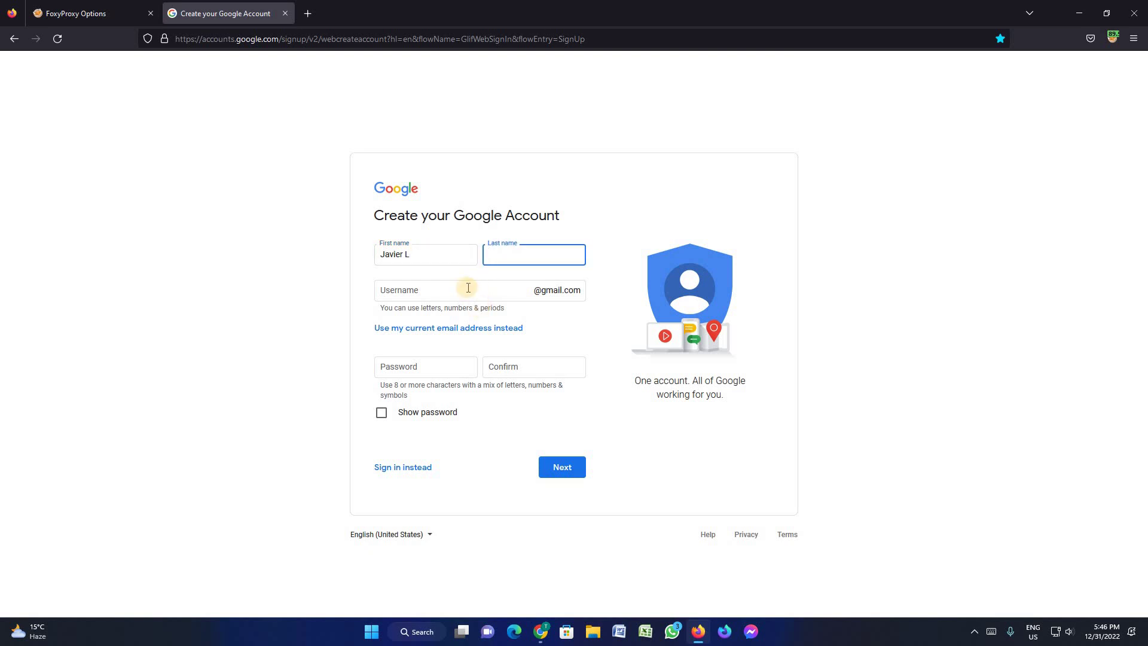
{"action": "key", "text": "ctrl+v"}
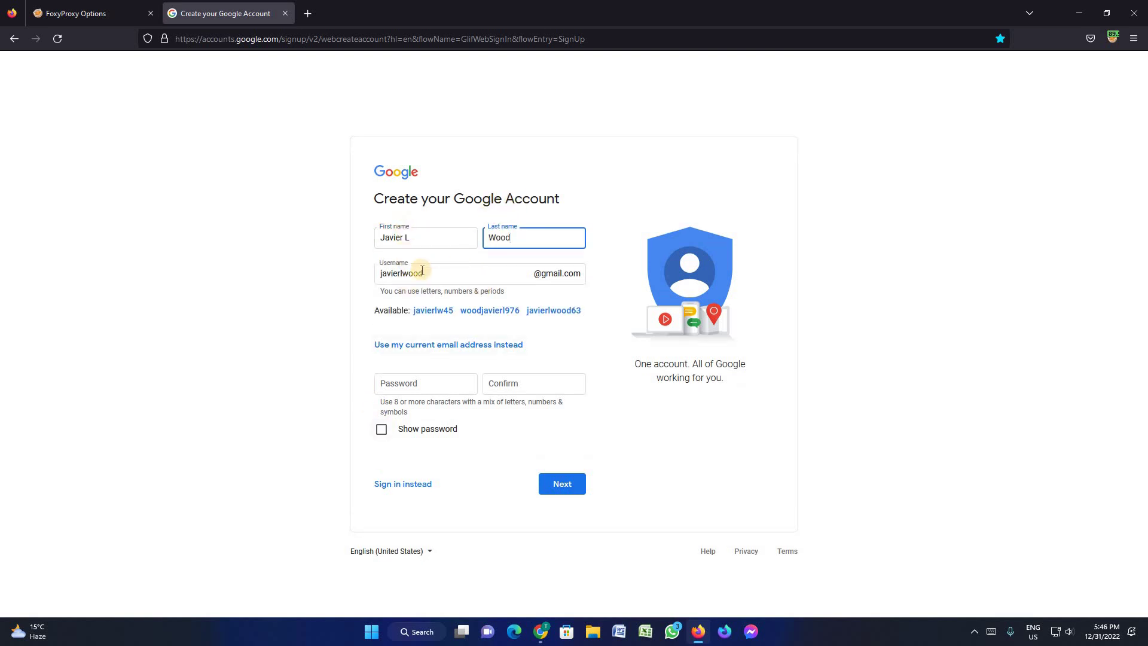
Step: Fill in the username, the password and its confirmation with passwords shown
{"action": "double_click", "coordinate": [448, 271]}
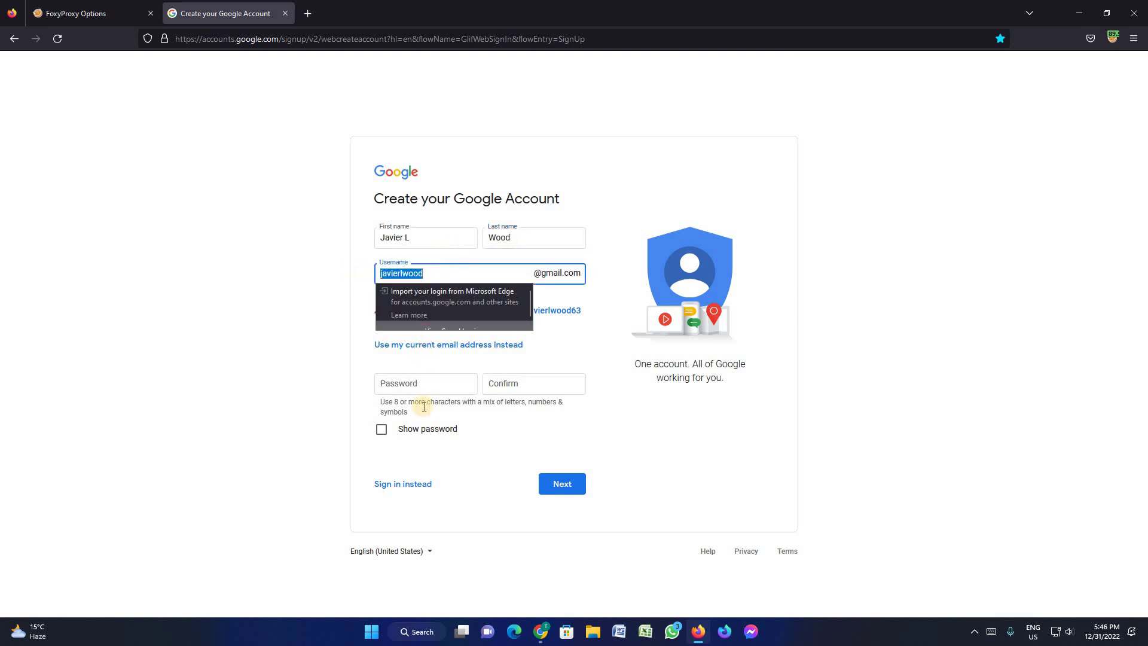
{"action": "left_click", "coordinate": [422, 386]}
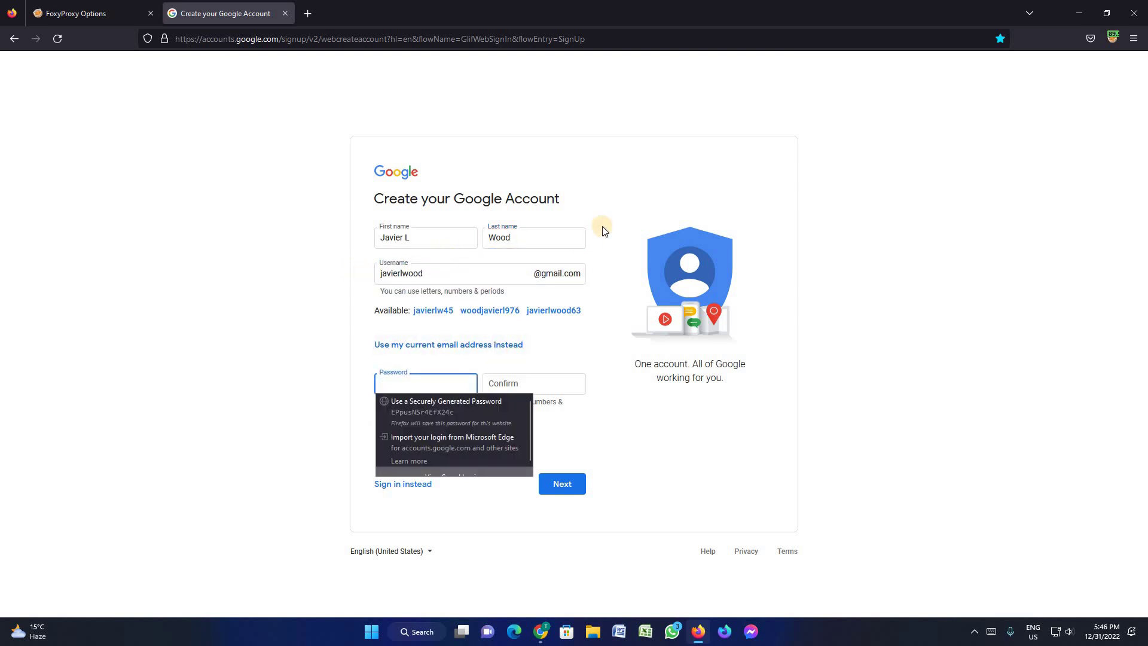
{"action": "type", "text": "j"}
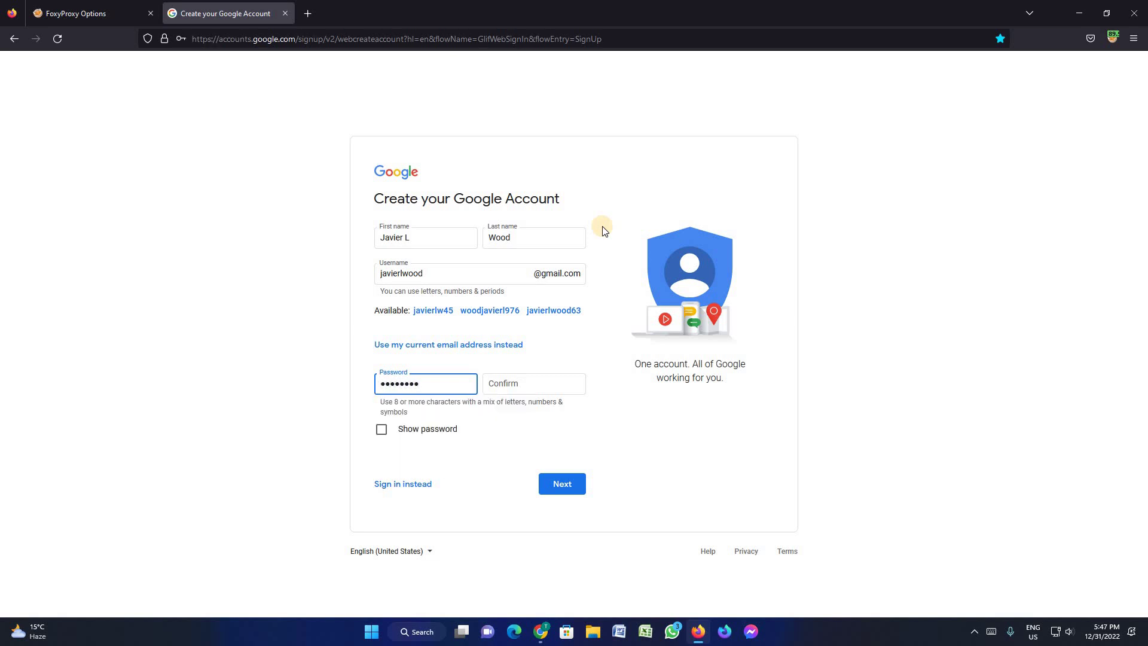
{"action": "left_click", "coordinate": [387, 436]}
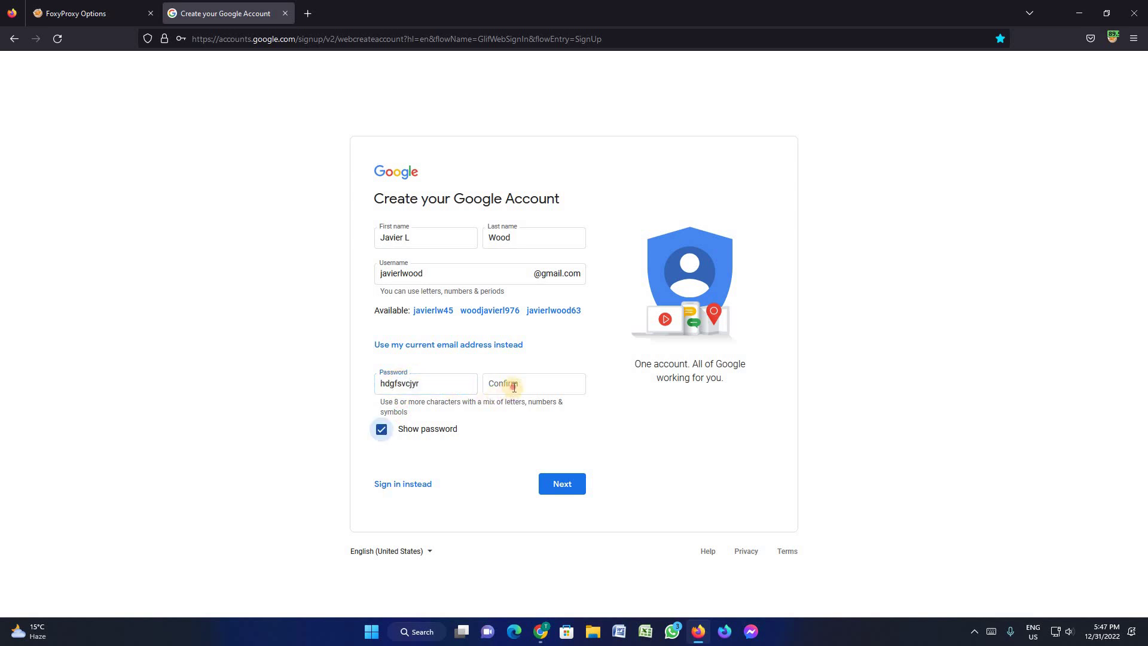
{"action": "left_click", "coordinate": [563, 383]}
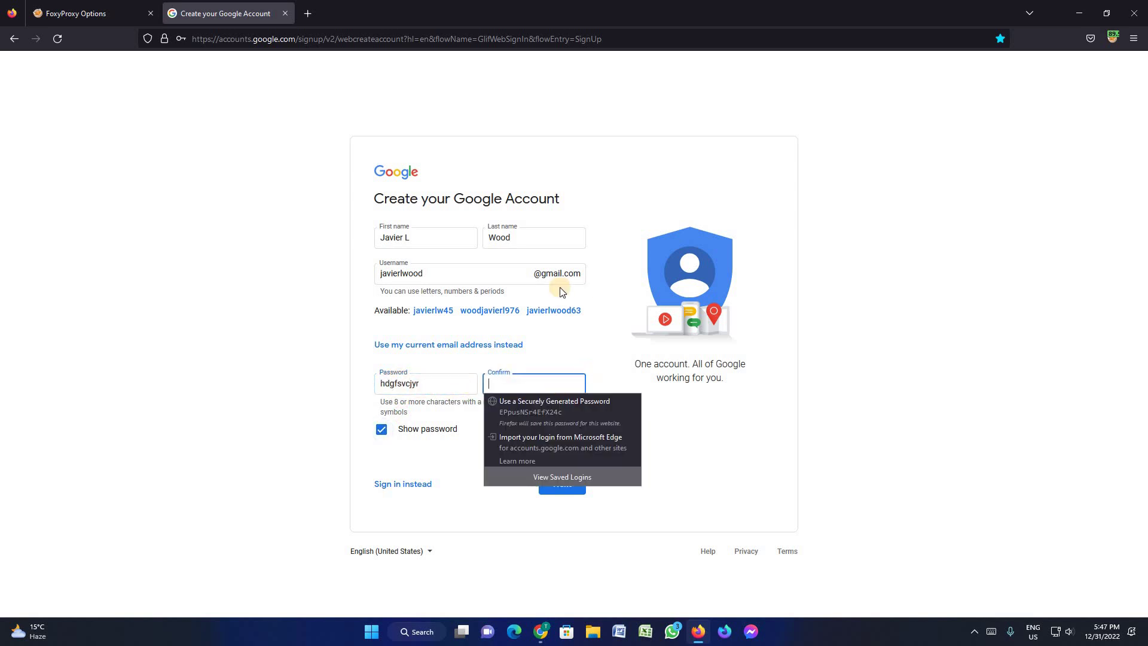
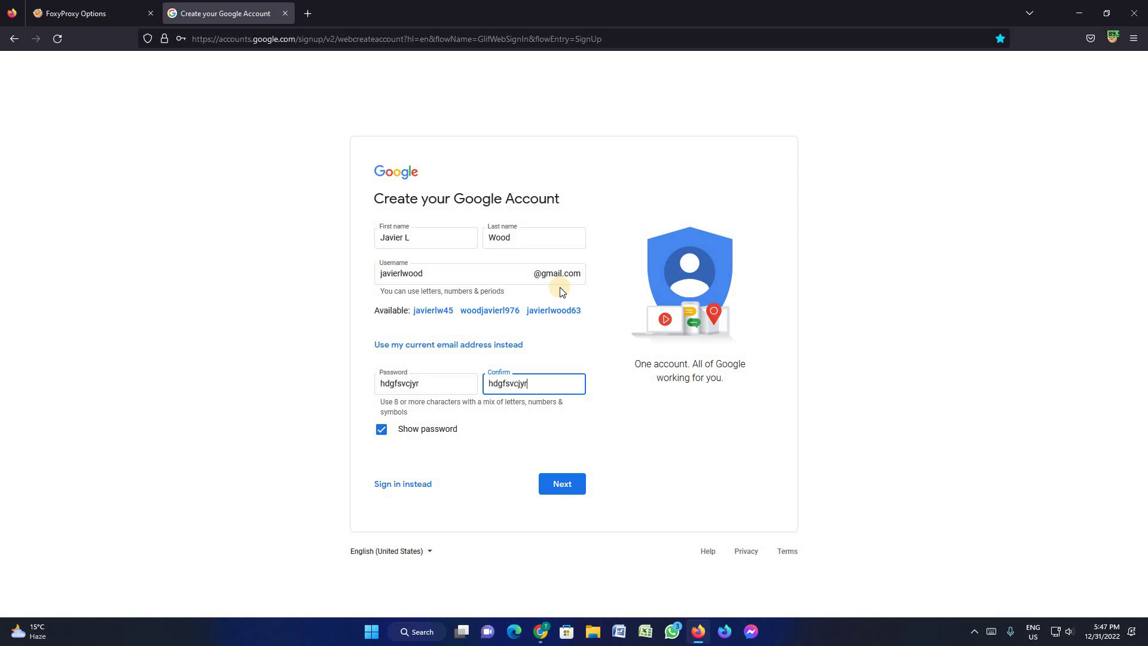
{"action": "double_click", "coordinate": [545, 384]}
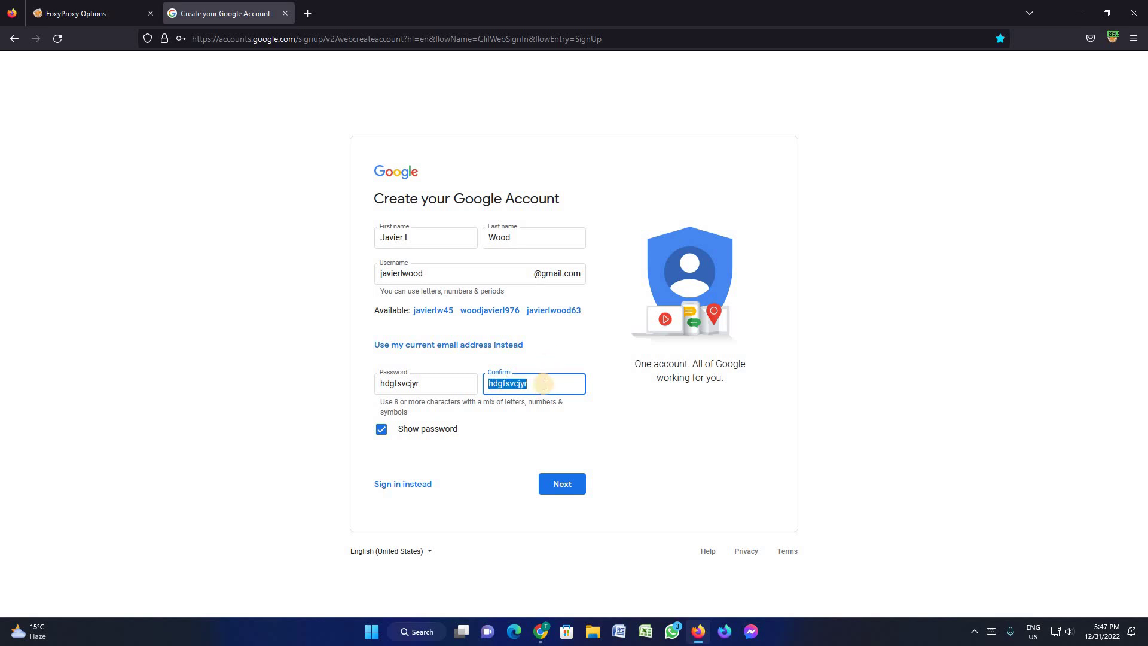
Step: Review the filled fields, hide the passwords, submit the form and decline saving the login
{"action": "left_click", "coordinate": [446, 241]}
{"action": "left_click", "coordinate": [522, 243]}
{"action": "left_click", "coordinate": [444, 275]}
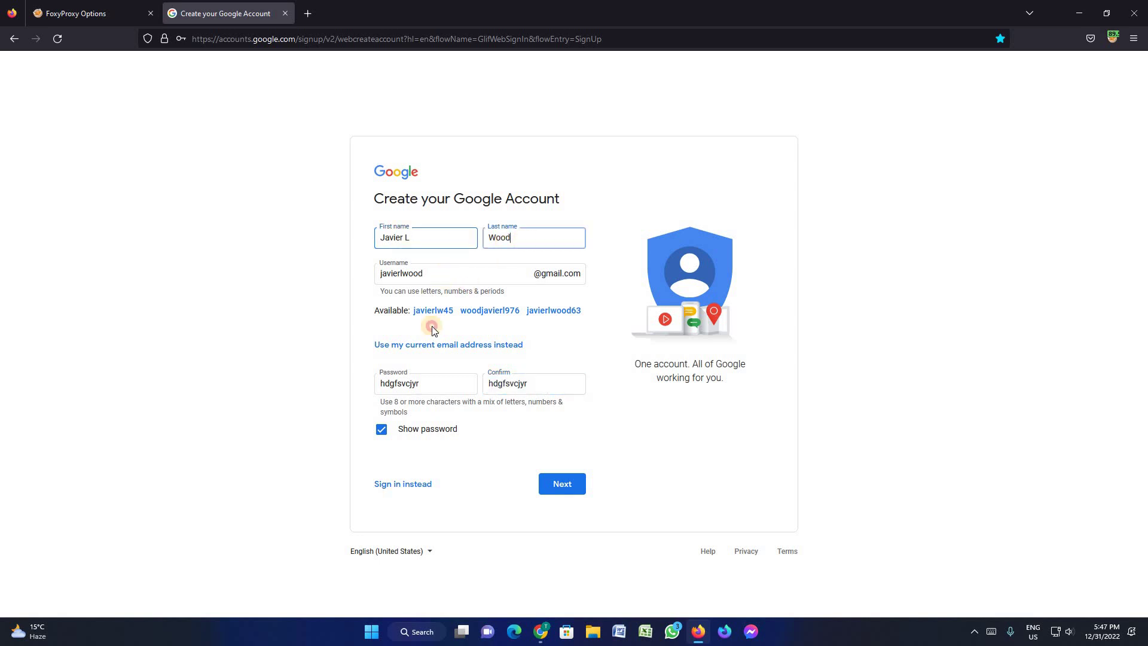
{"action": "left_click", "coordinate": [445, 384]}
{"action": "left_click", "coordinate": [538, 384]}
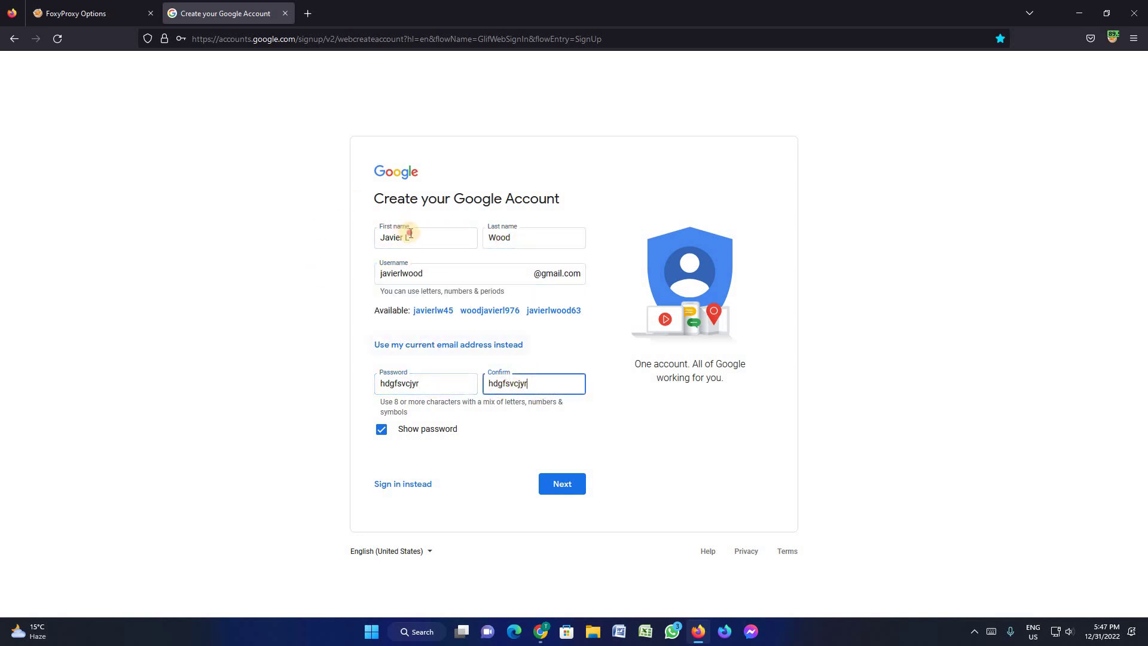
{"action": "left_click", "coordinate": [514, 236]}
{"action": "left_click", "coordinate": [437, 271]}
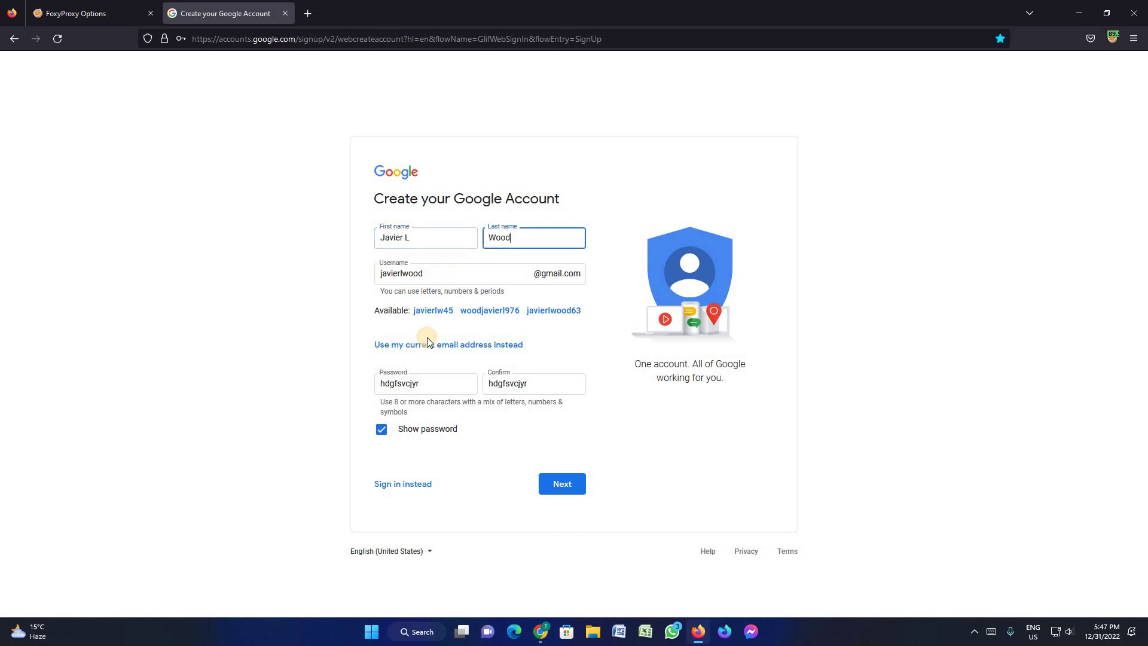
{"action": "left_click", "coordinate": [439, 387]}
{"action": "left_click", "coordinate": [547, 382]}
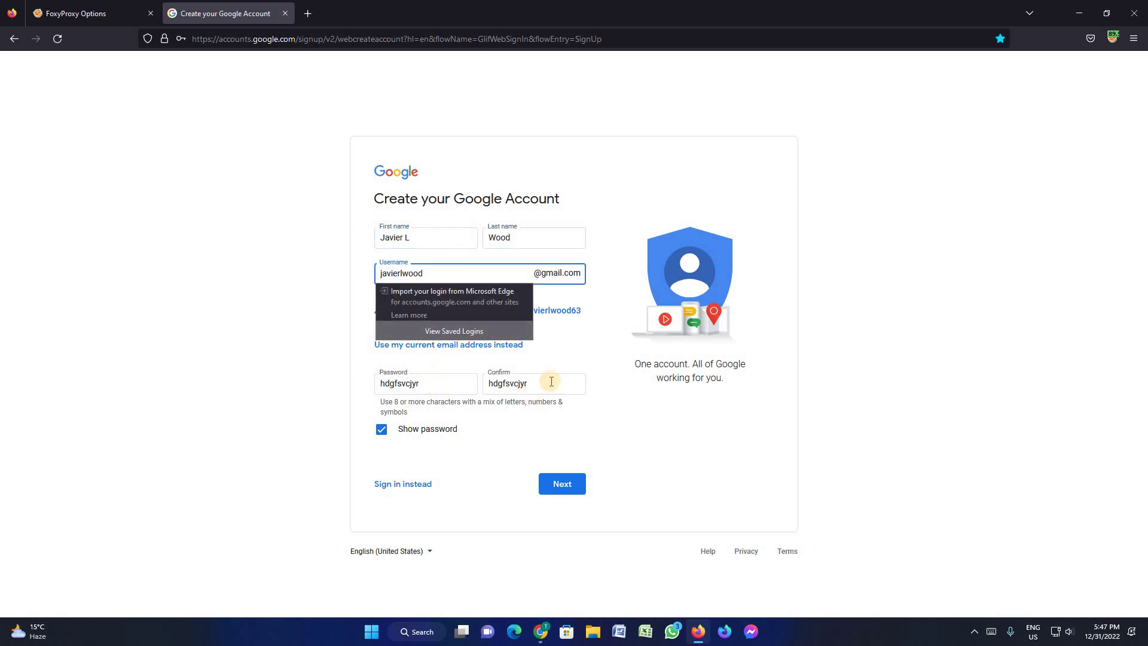
{"action": "left_click", "coordinate": [382, 429]}
{"action": "left_click", "coordinate": [557, 492]}
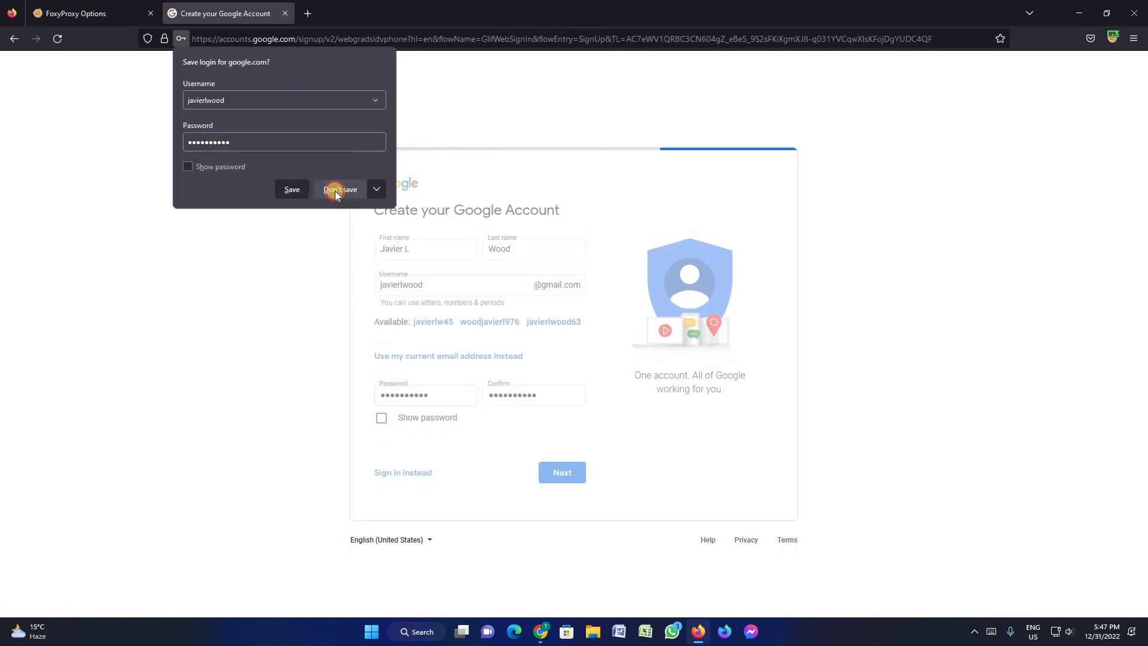
{"action": "left_click", "coordinate": [335, 191]}
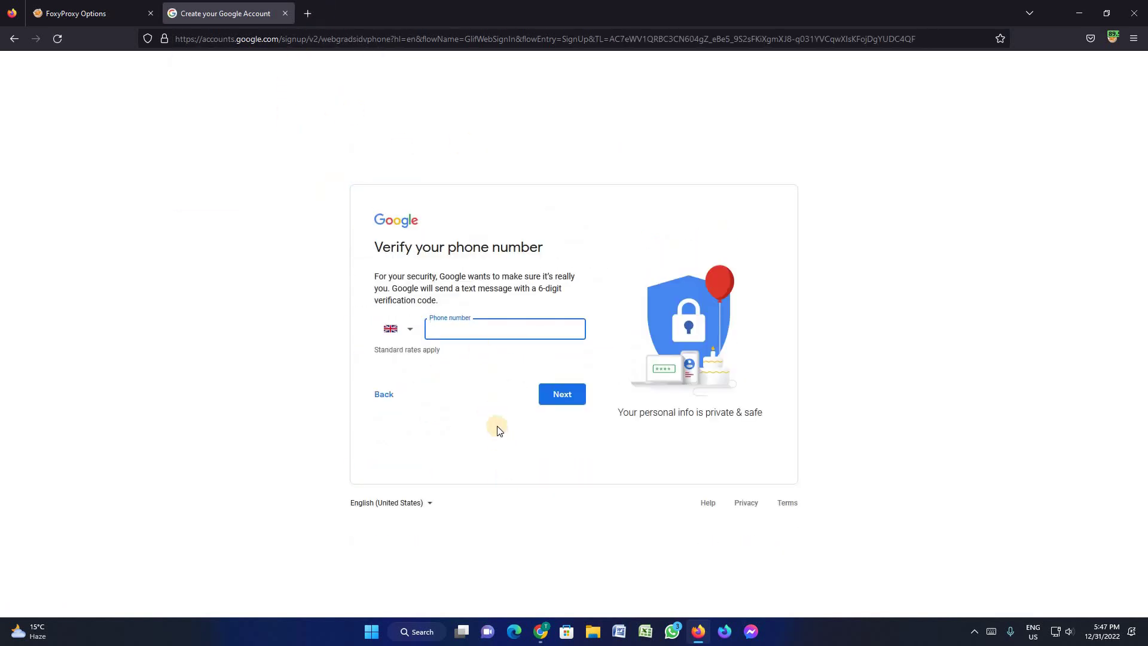
Step: Close the Google signup tab and delete the saved 89.58.45.94 proxy
{"action": "left_click", "coordinate": [285, 14]}
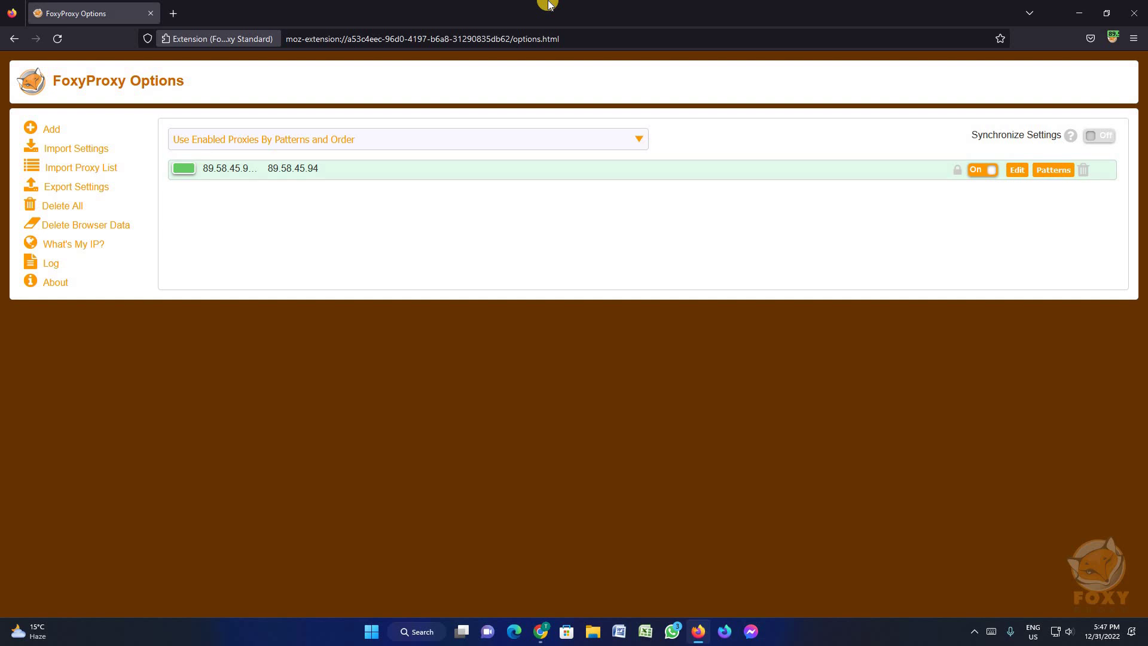
{"action": "key", "text": "ctrl+shift+Delete"}
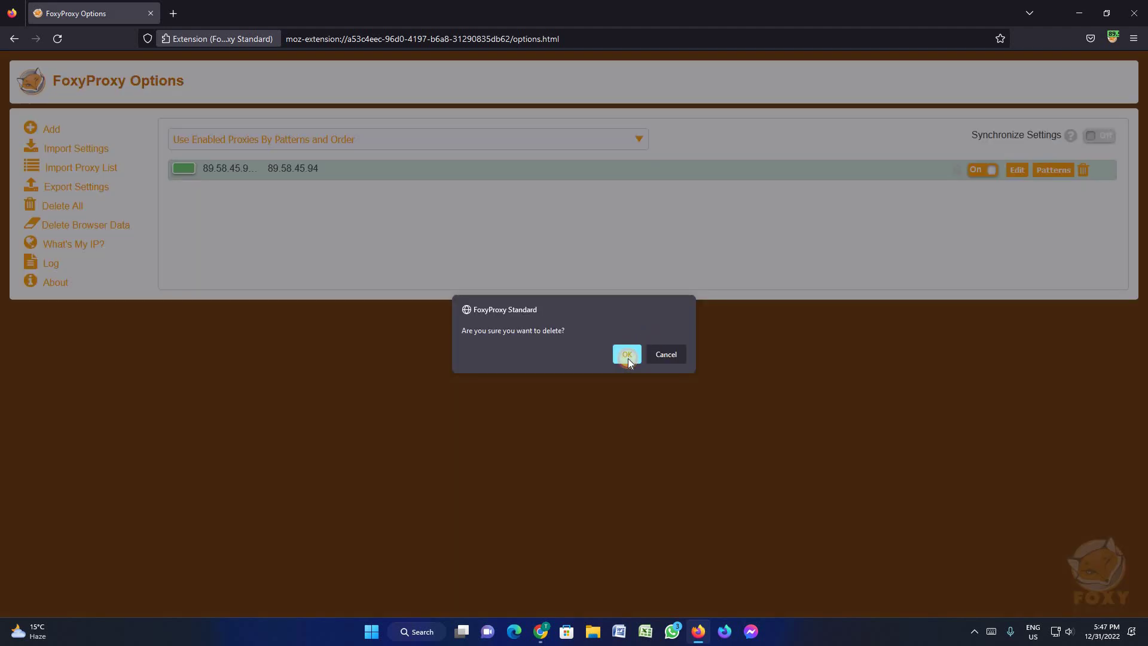
{"action": "left_click", "coordinate": [628, 356]}
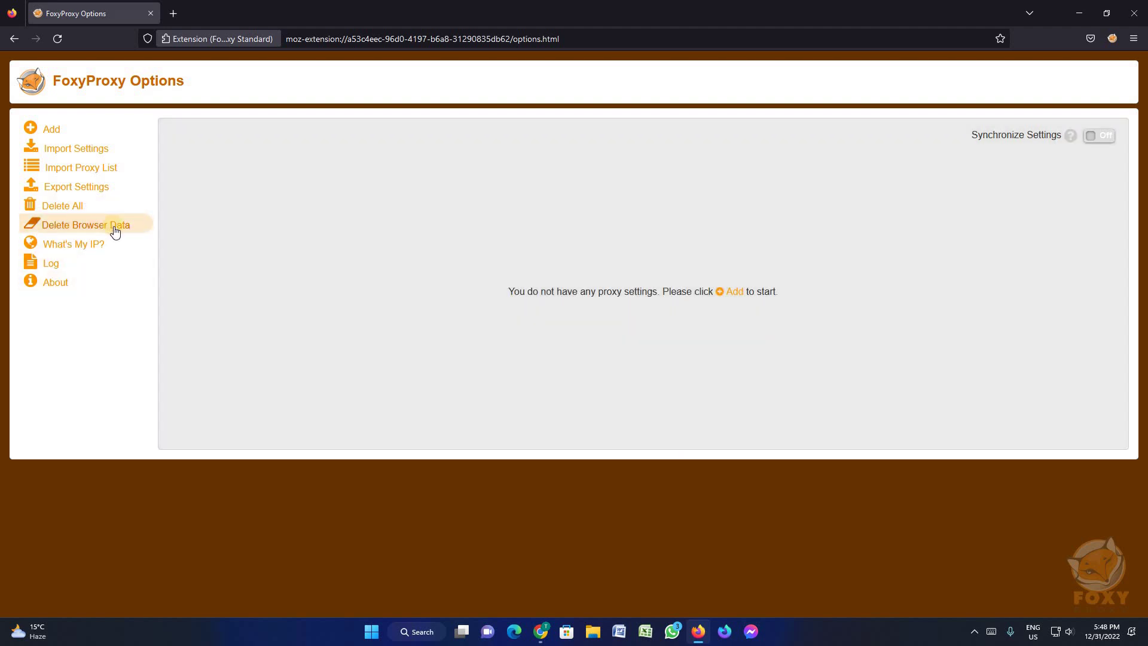
Step: Delete the browser data and show the Windows desktop
{"action": "left_click", "coordinate": [74, 226]}
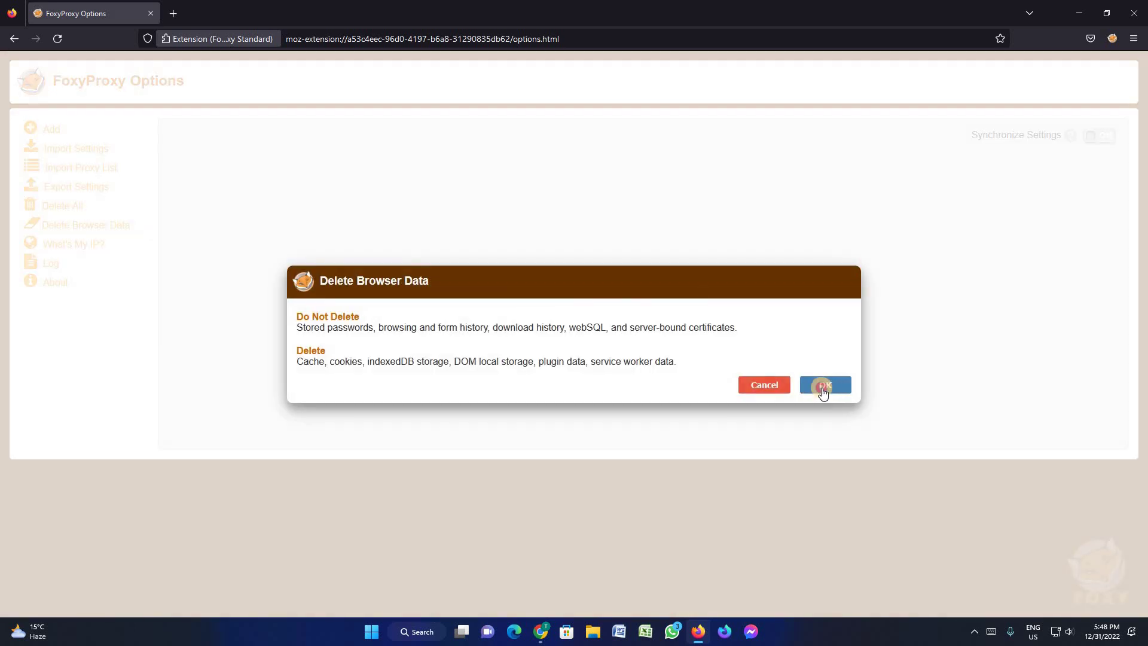
{"action": "left_click", "coordinate": [824, 388]}
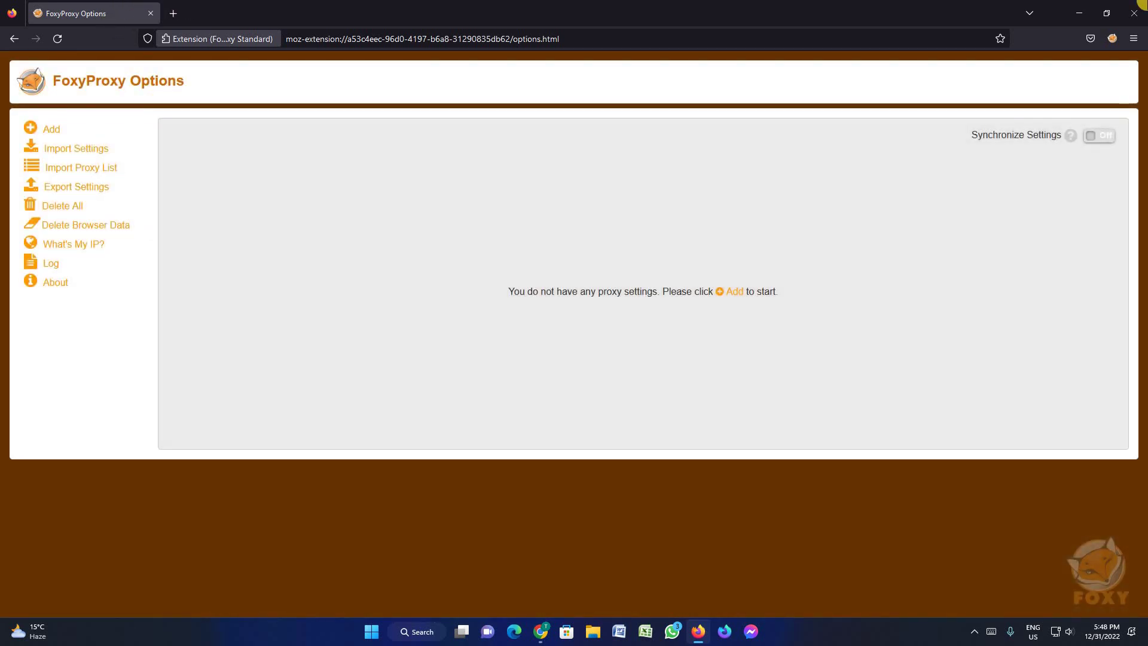
{"action": "key", "text": "super+d"}
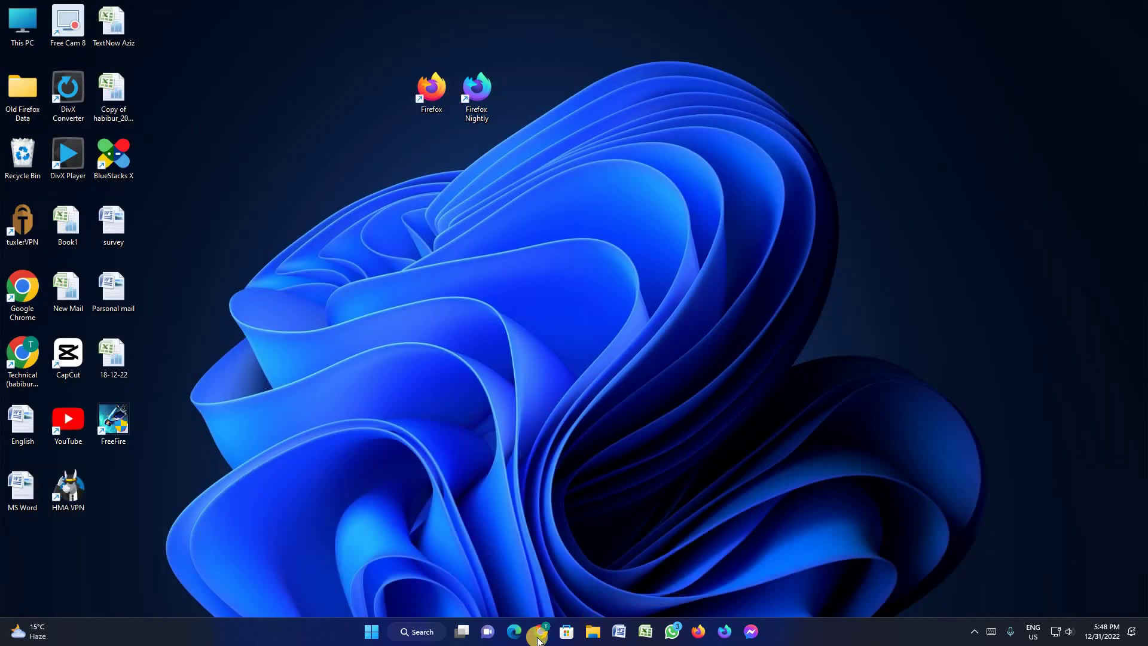
Step: In Chrome, open the Dichvusocks proxy list and Fake Name Generator in a second tab
{"action": "key", "text": "alt+Tab"}
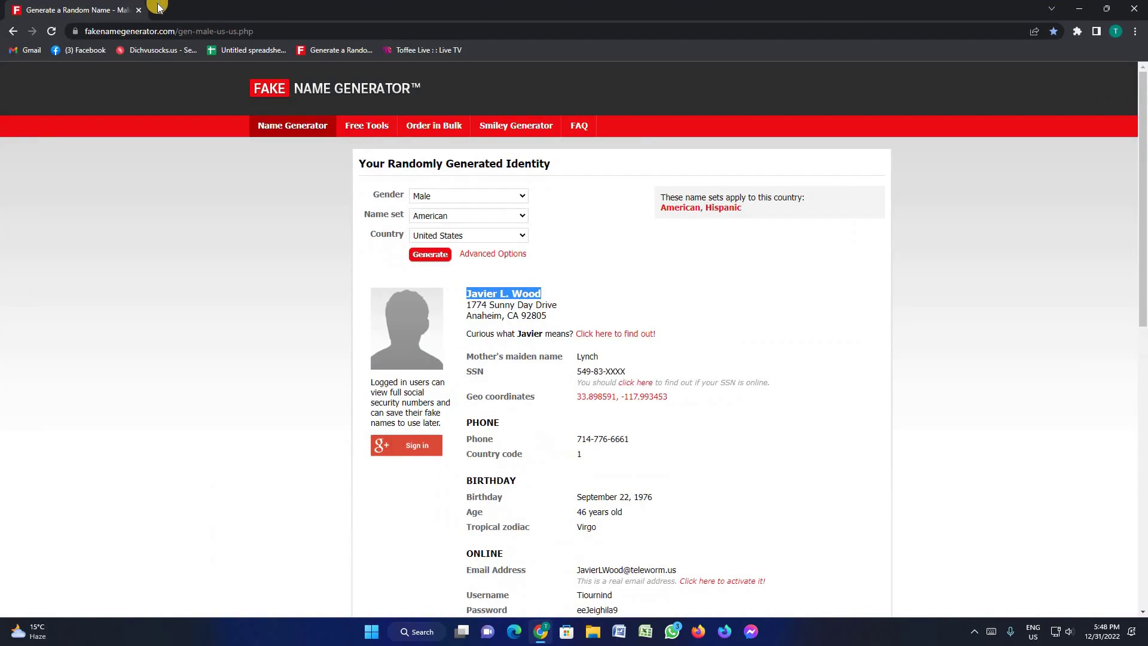
{"action": "left_click", "coordinate": [166, 51]}
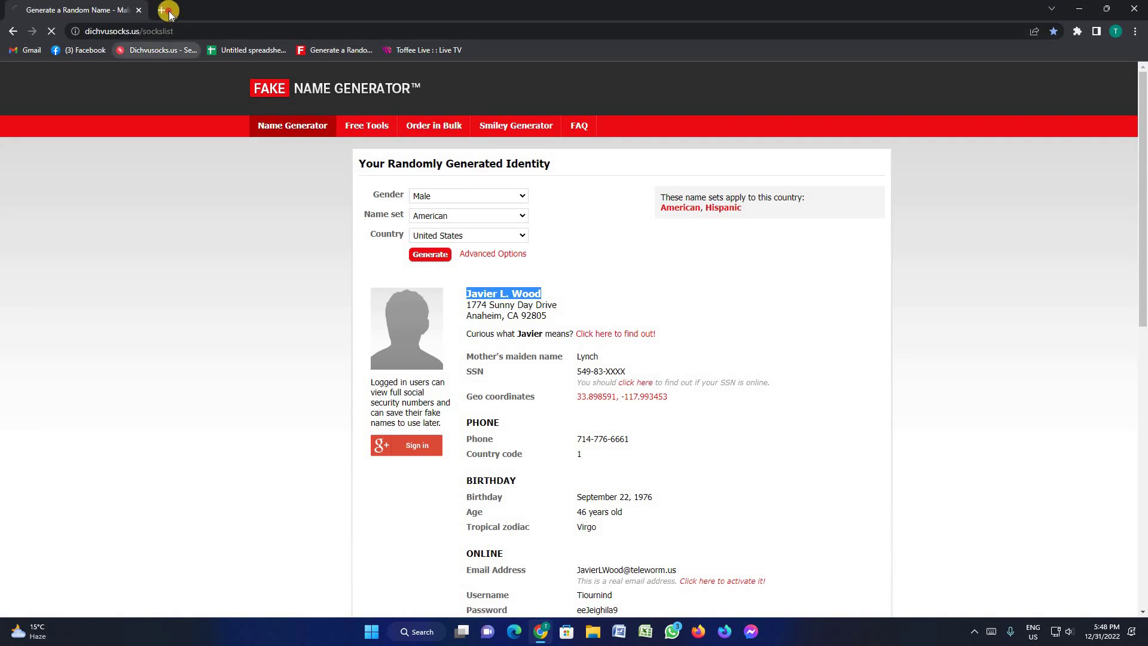
{"action": "key", "text": "ctrl+t"}
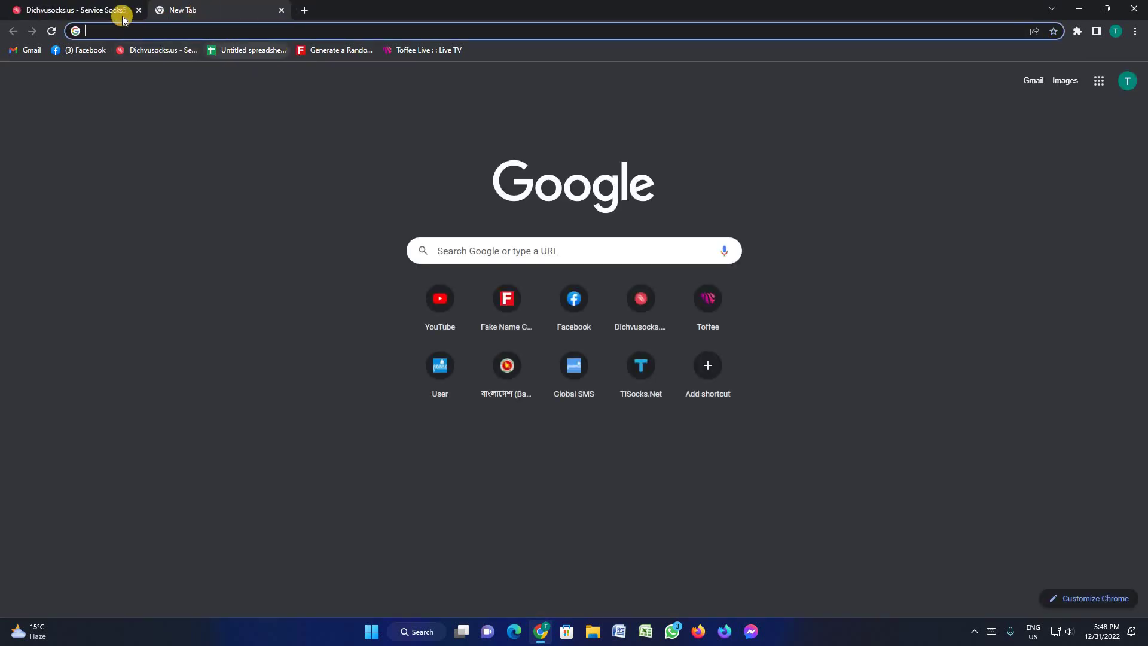
{"action": "left_click", "coordinate": [335, 50]}
{"action": "key", "text": "ctrl+Tab"}
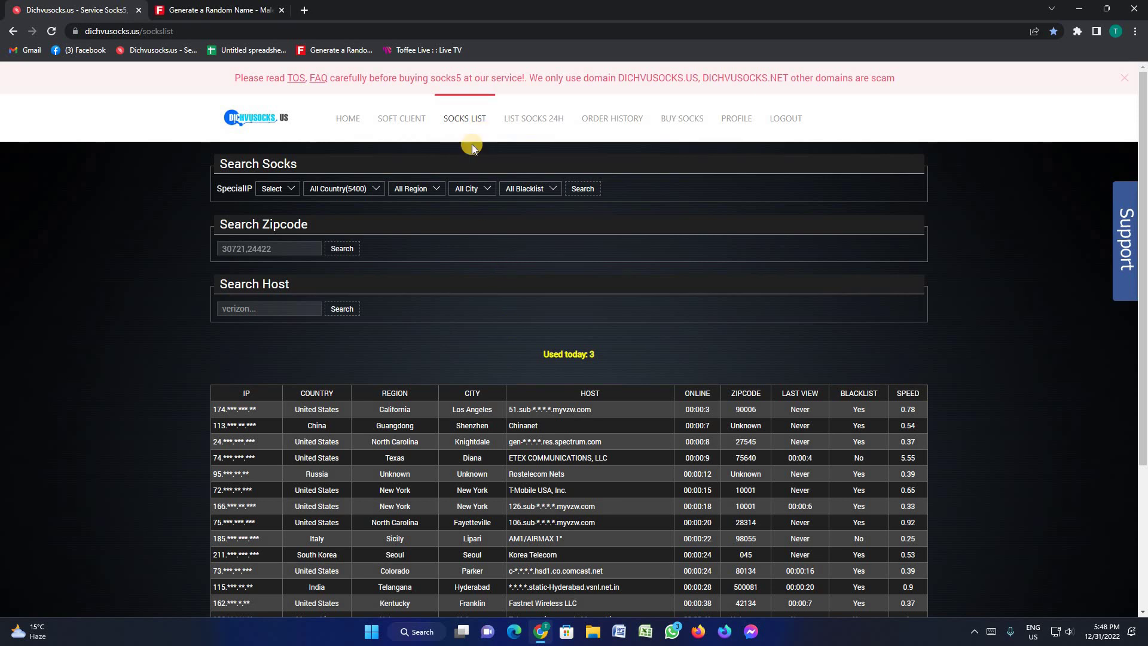
Step: Filter the socks list to Czechia, select the Brno proxy's IP and port, then open date and time settings
{"action": "left_click", "coordinate": [353, 188]}
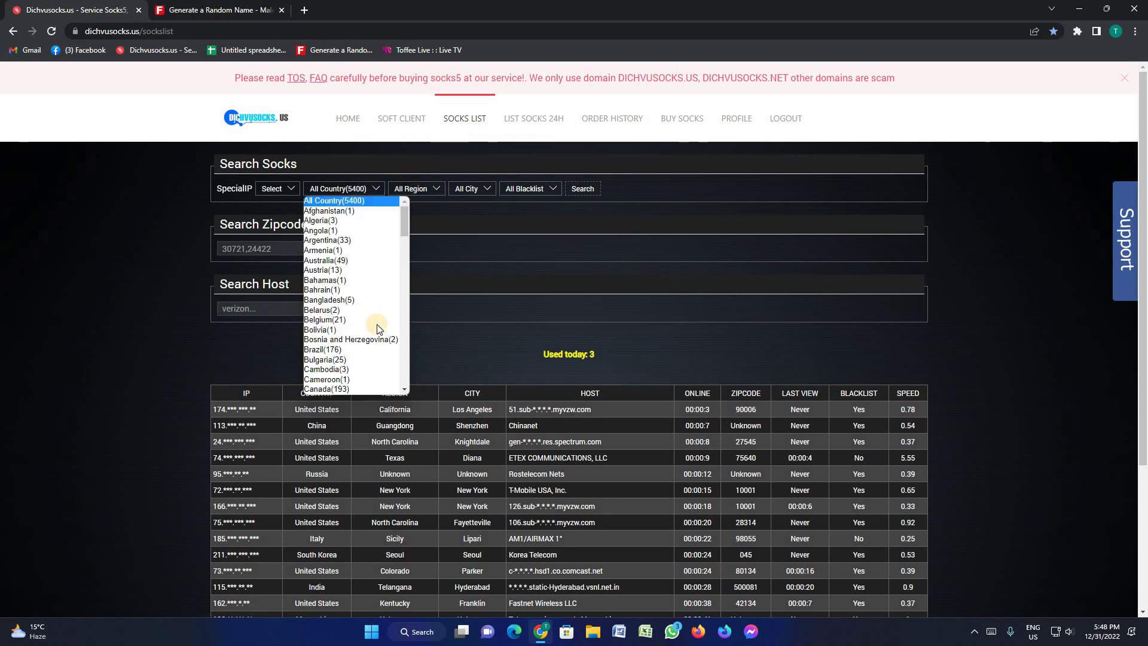
{"action": "scroll", "coordinate": [371, 315], "scroll_direction": "down", "scroll_amount": 5}
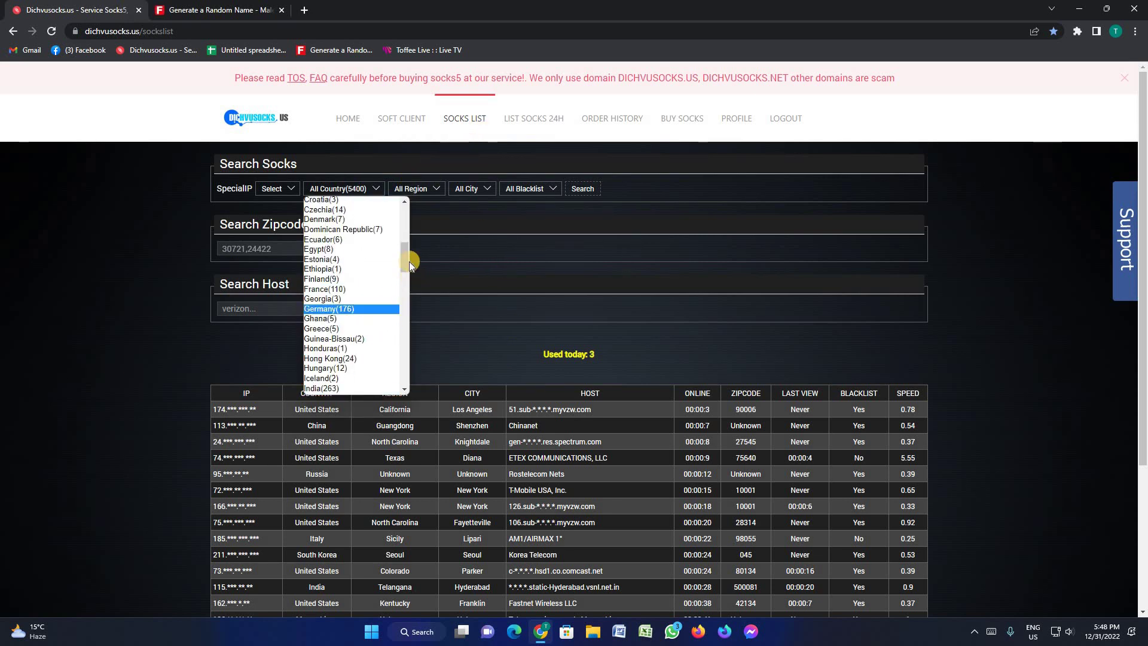
{"action": "scroll", "coordinate": [397, 237], "scroll_direction": "up", "scroll_amount": 3}
{"action": "scroll", "coordinate": [361, 283], "scroll_direction": "down", "scroll_amount": 3}
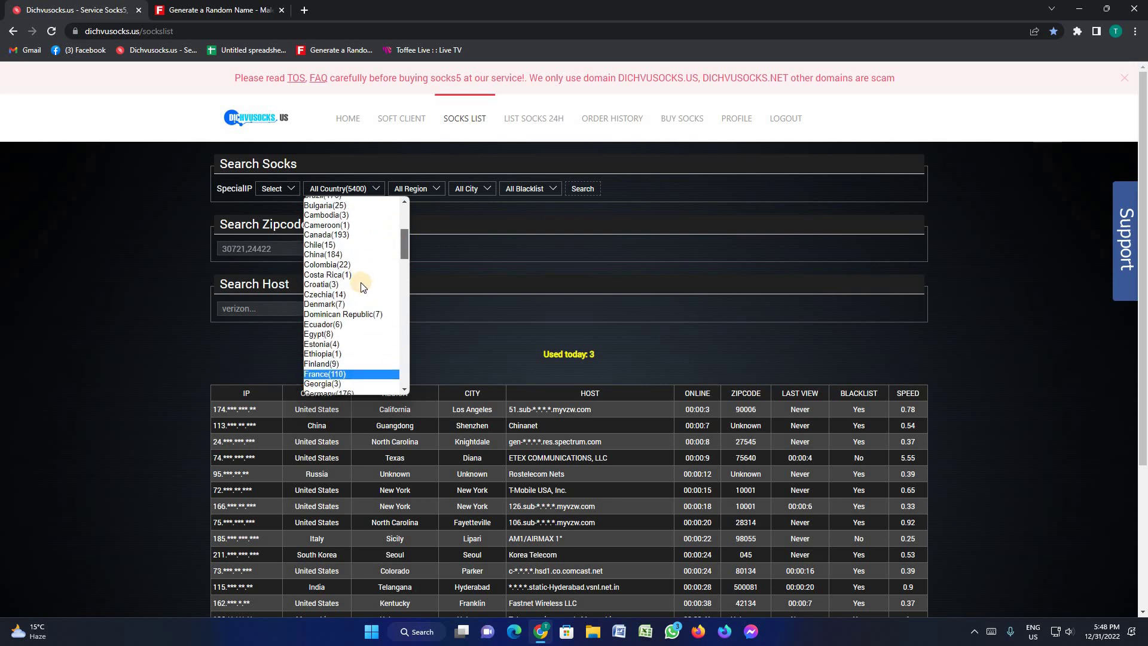
{"action": "left_click", "coordinate": [352, 276]}
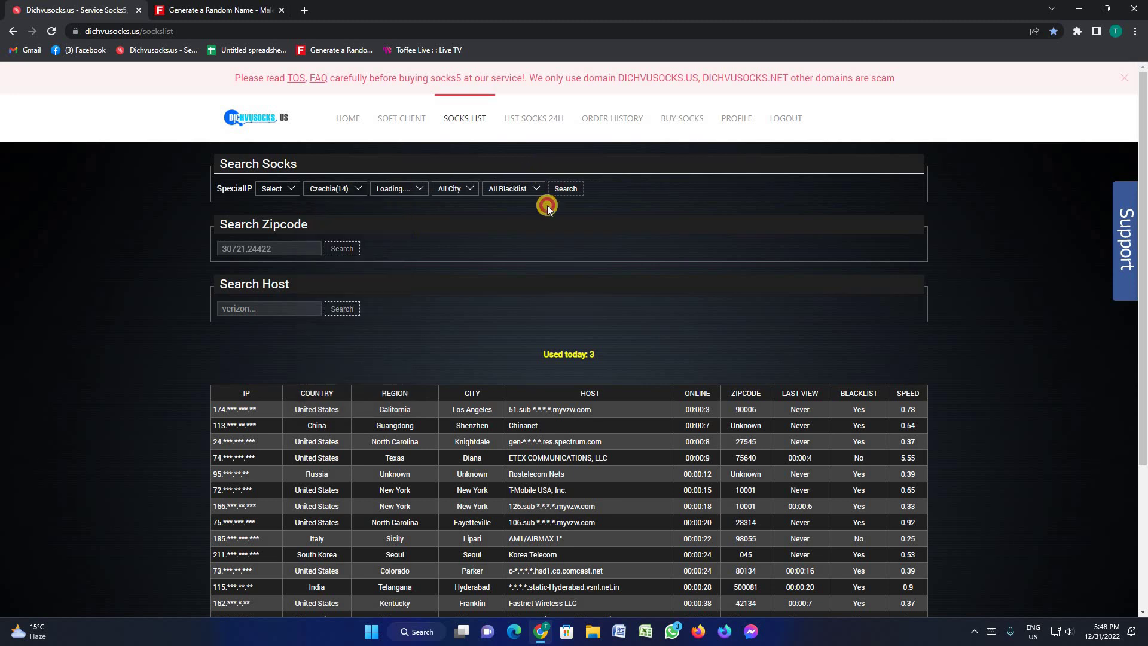
{"action": "scroll", "coordinate": [250, 342], "scroll_direction": "down", "scroll_amount": 3}
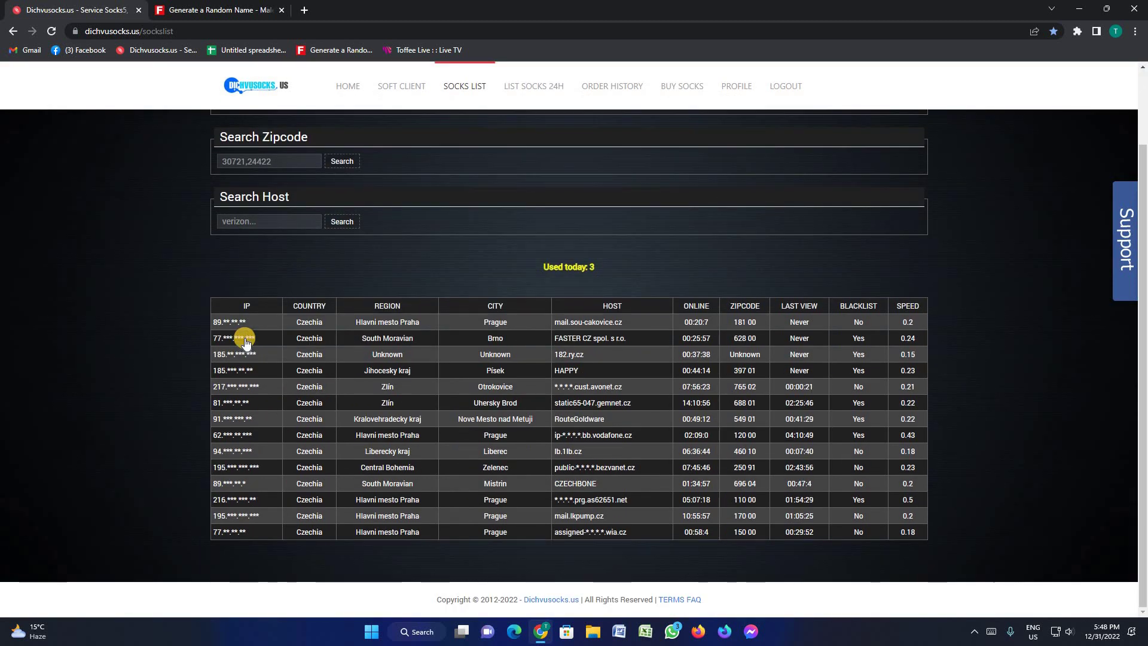
{"action": "left_click", "coordinate": [245, 338]}
{"action": "left_click_drag", "start_coordinate": [252, 347], "coordinate": [213, 343]}
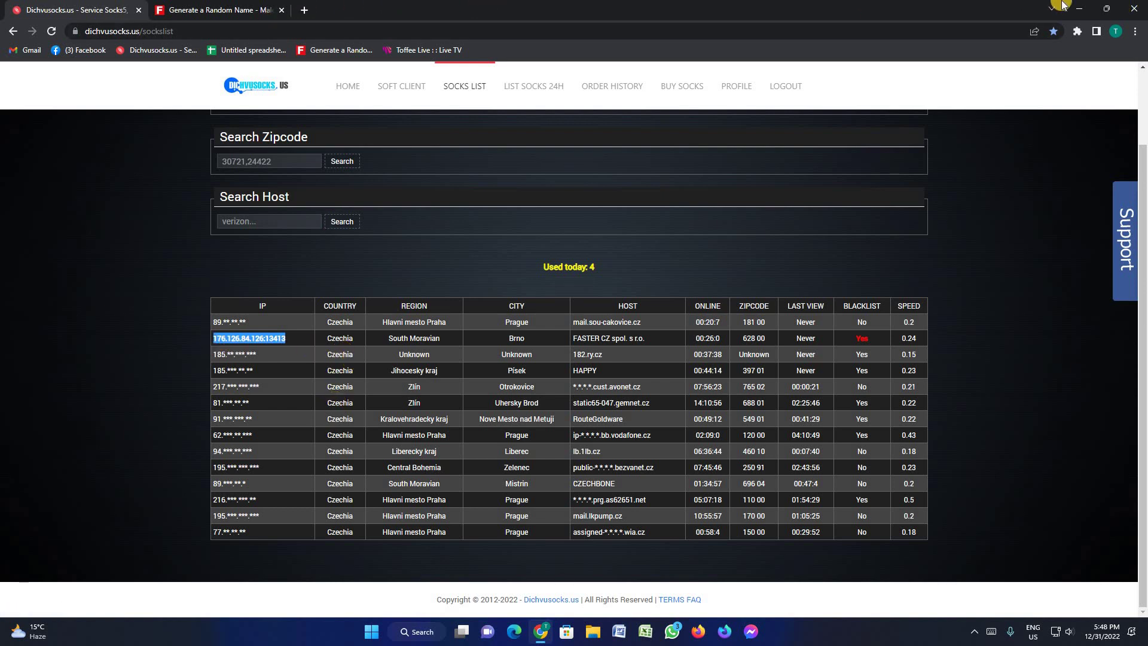
{"action": "right_click", "coordinate": [1107, 627]}
{"action": "left_click", "coordinate": [284, 206]}
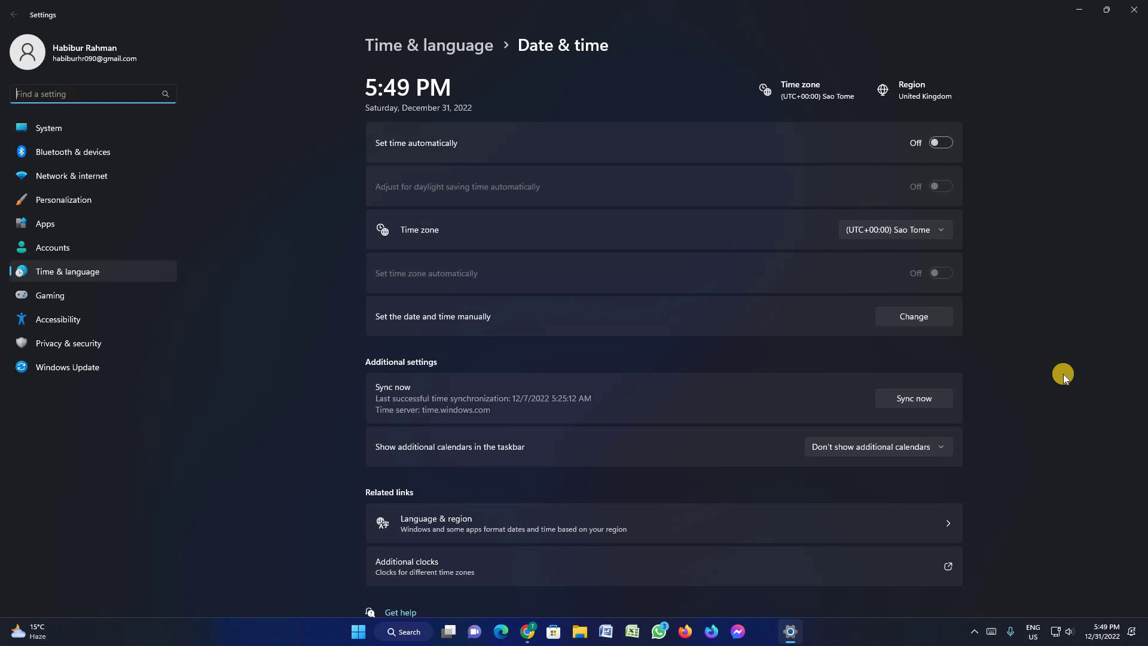
Step: Pick (UTC+01:00) Casablanca as the time zone, then go to Language & region
{"action": "left_click", "coordinate": [892, 230]}
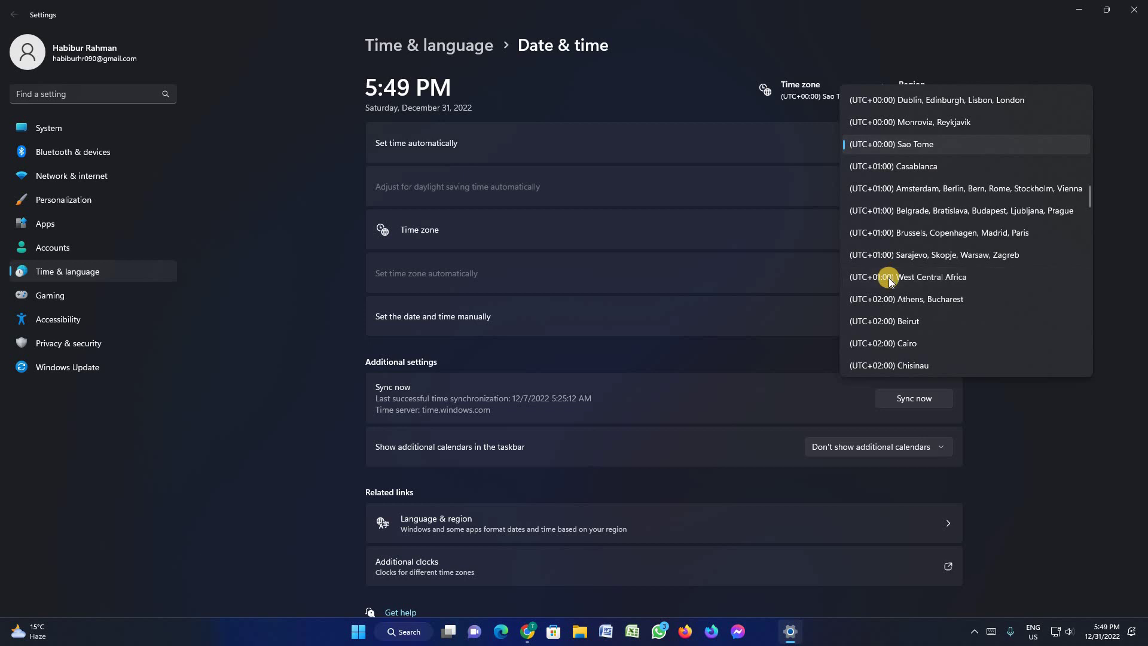
{"action": "left_click", "coordinate": [879, 167]}
{"action": "left_click", "coordinate": [941, 186]}
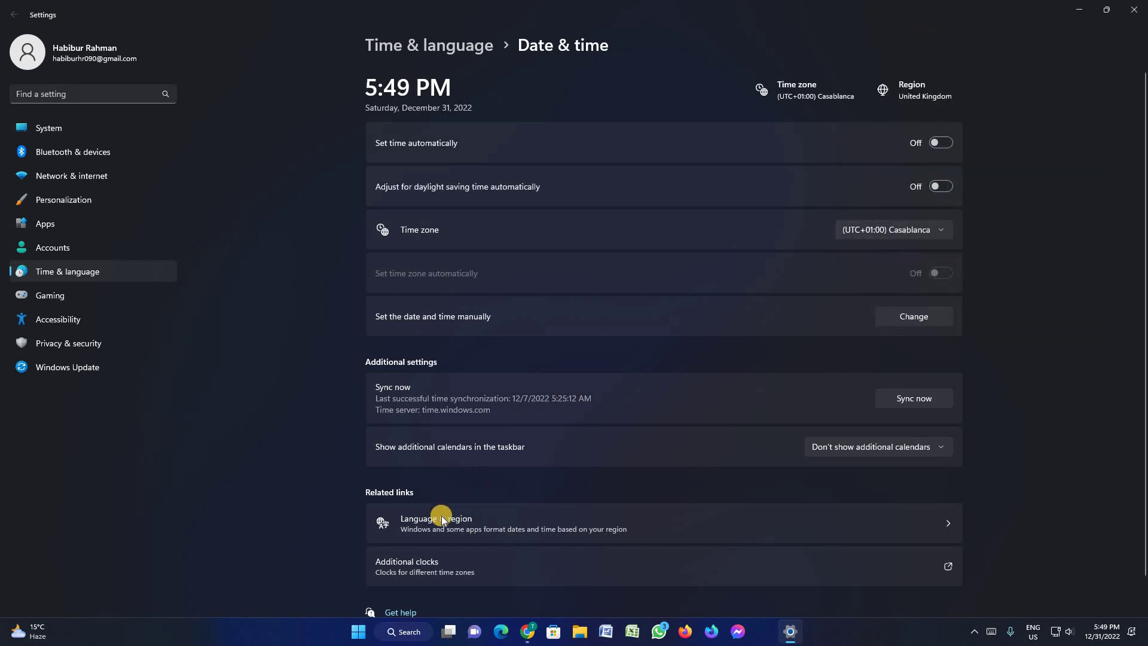
{"action": "left_click", "coordinate": [628, 523]}
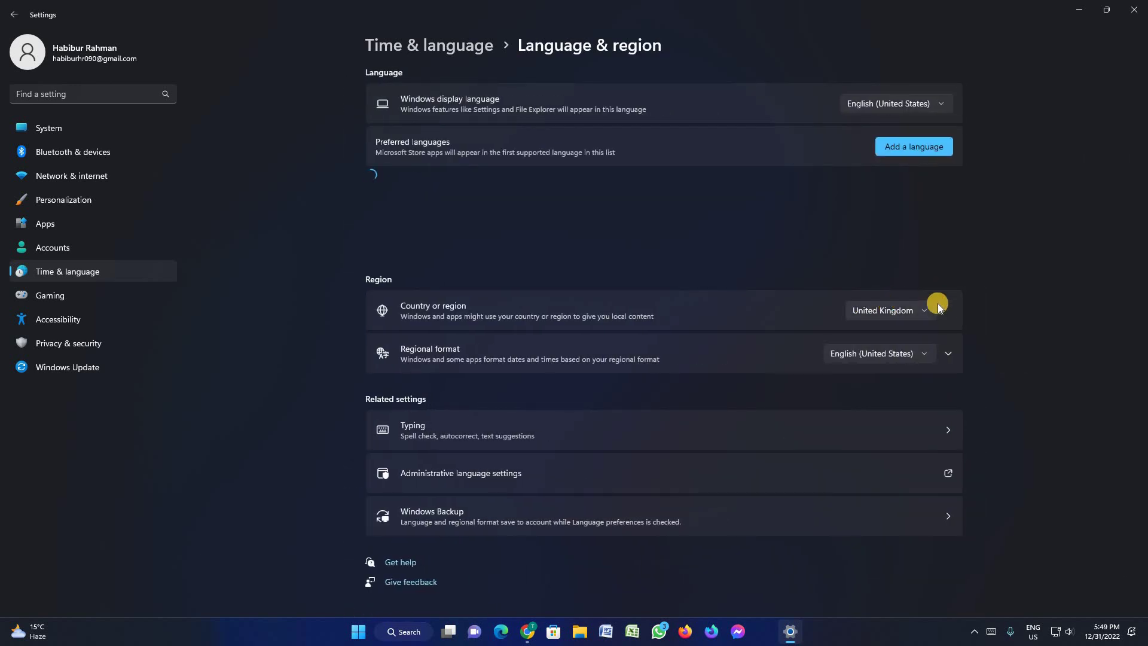
Step: Scroll the Country or region list to Czech Republic, select it, and close Settings
{"action": "left_click", "coordinate": [936, 308]}
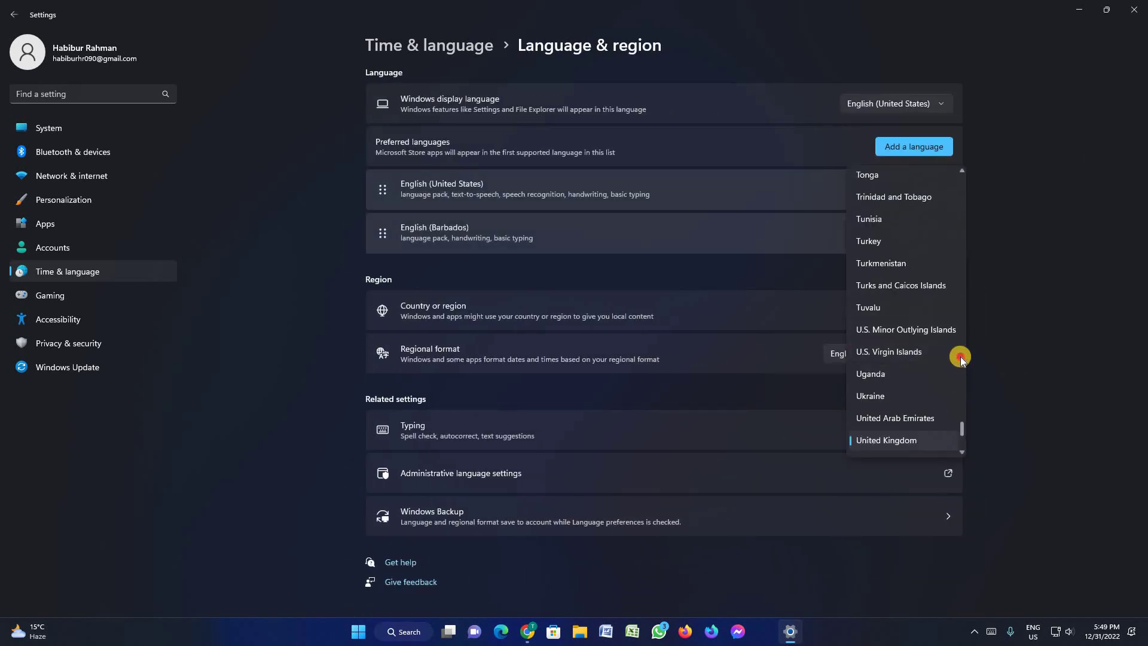
{"action": "scroll", "coordinate": [960, 371], "scroll_direction": "up", "scroll_amount": 10}
{"action": "scroll", "coordinate": [959, 328], "scroll_direction": "up", "scroll_amount": 20}
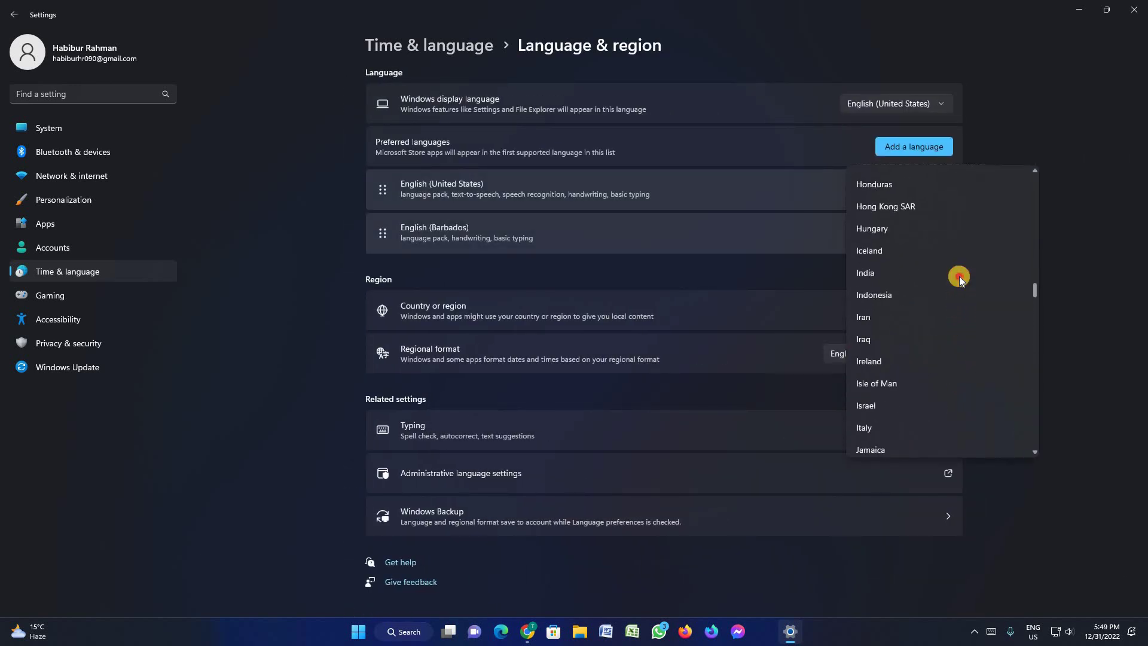
{"action": "scroll", "coordinate": [957, 250], "scroll_direction": "up", "scroll_amount": 20}
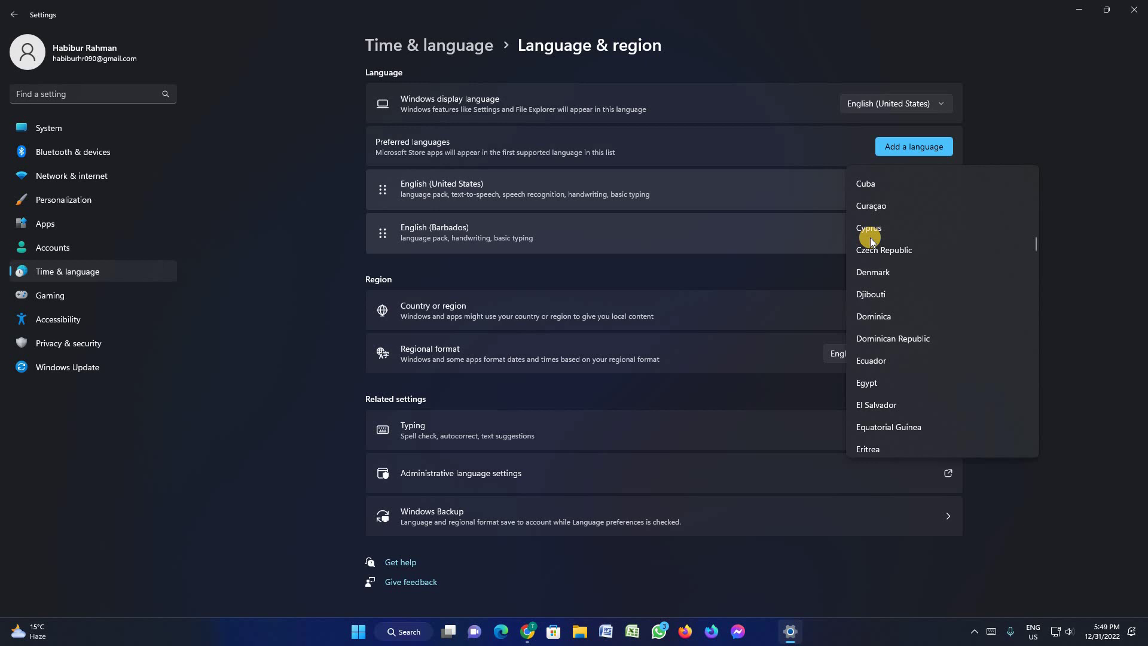
{"action": "scroll", "coordinate": [879, 272], "scroll_direction": "up", "scroll_amount": 3}
{"action": "scroll", "coordinate": [876, 262], "scroll_direction": "up", "scroll_amount": 2}
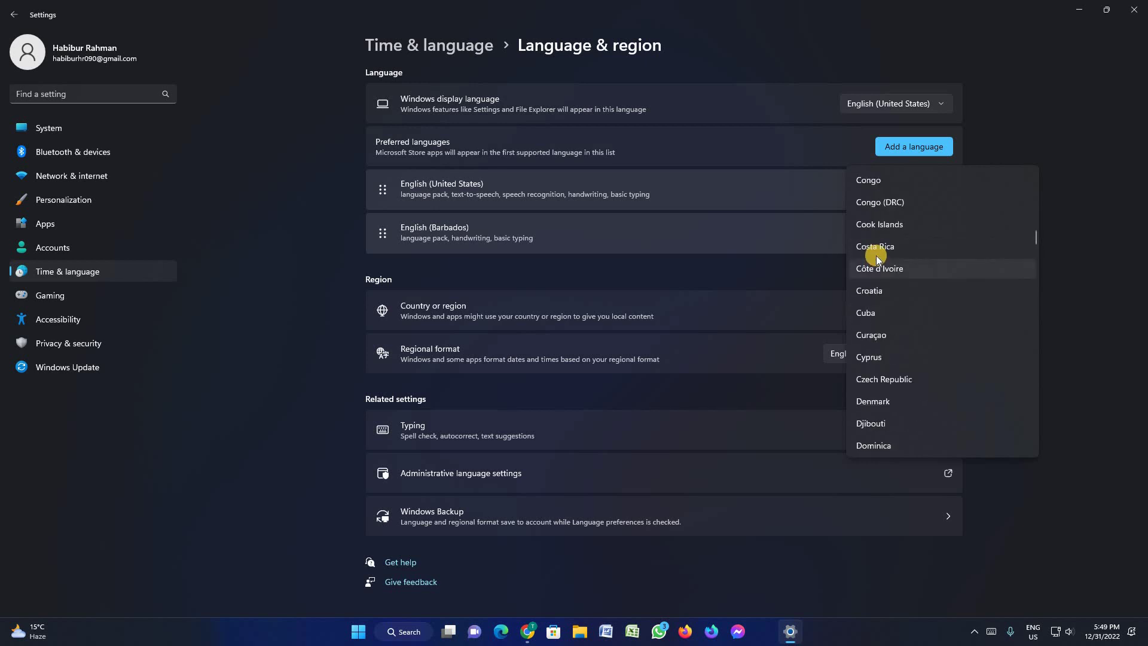
{"action": "scroll", "coordinate": [878, 259], "scroll_direction": "up", "scroll_amount": 2}
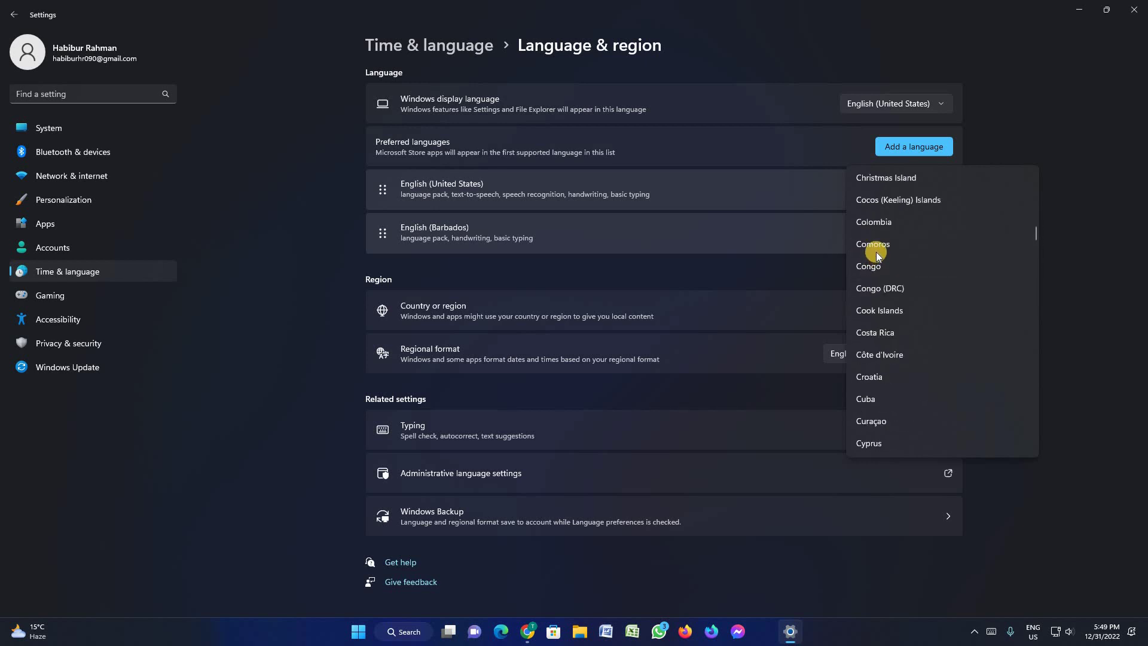
{"action": "scroll", "coordinate": [877, 253], "scroll_direction": "up", "scroll_amount": 3}
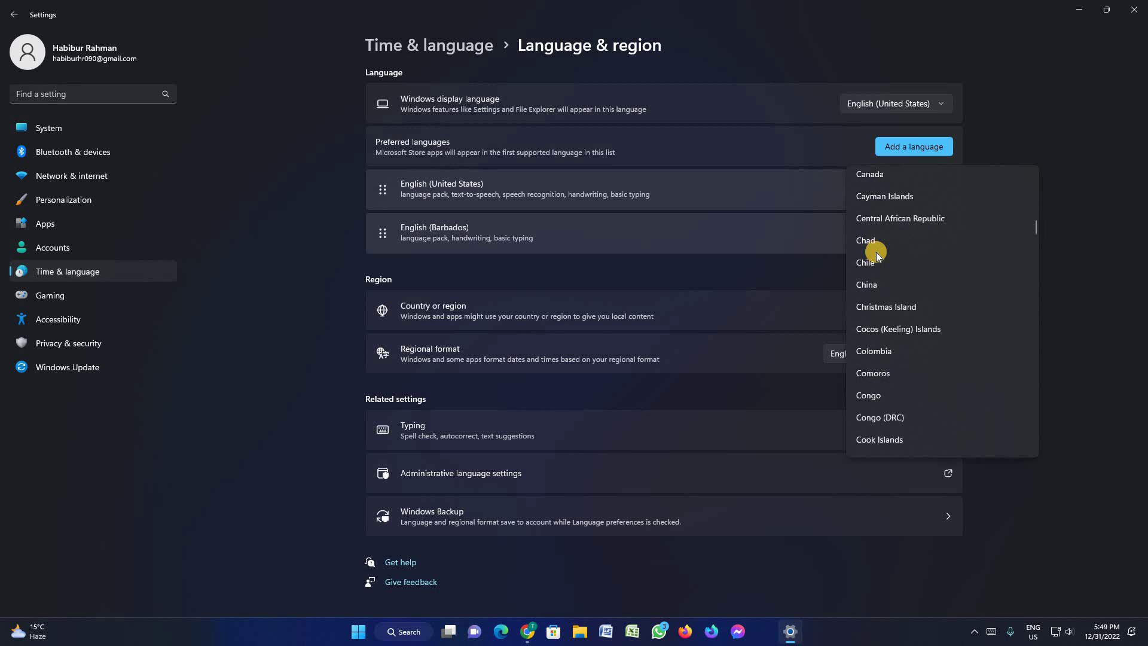
{"action": "scroll", "coordinate": [876, 251], "scroll_direction": "up", "scroll_amount": 3}
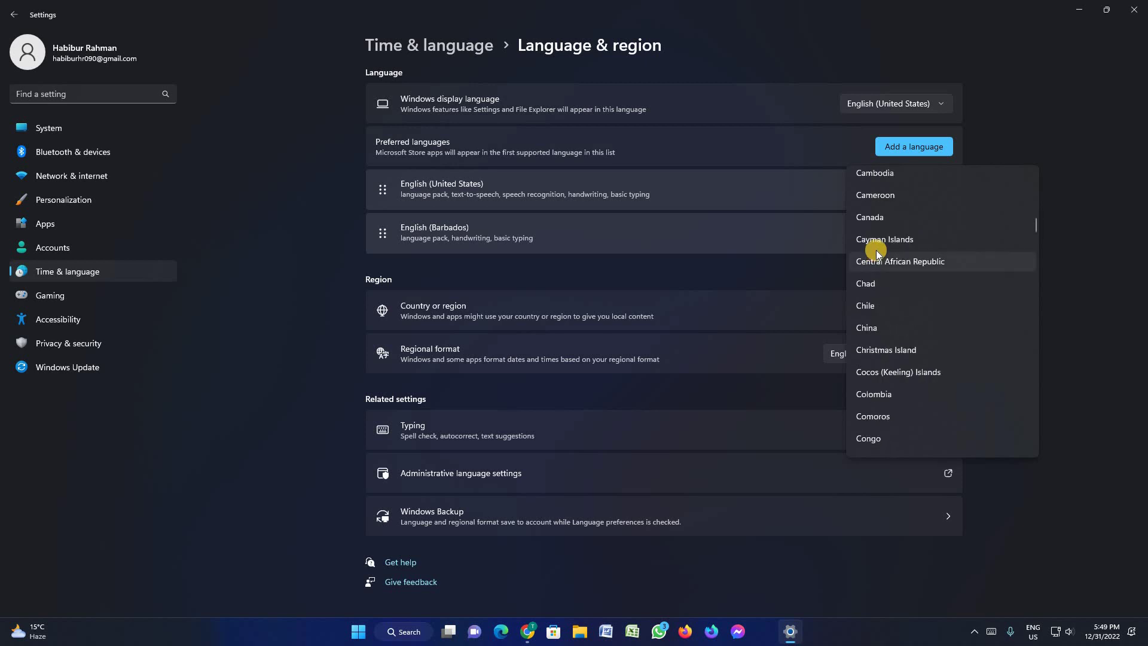
{"action": "left_click", "coordinate": [1032, 229]}
{"action": "left_click_drag", "start_coordinate": [1031, 244], "coordinate": [1031, 240]}
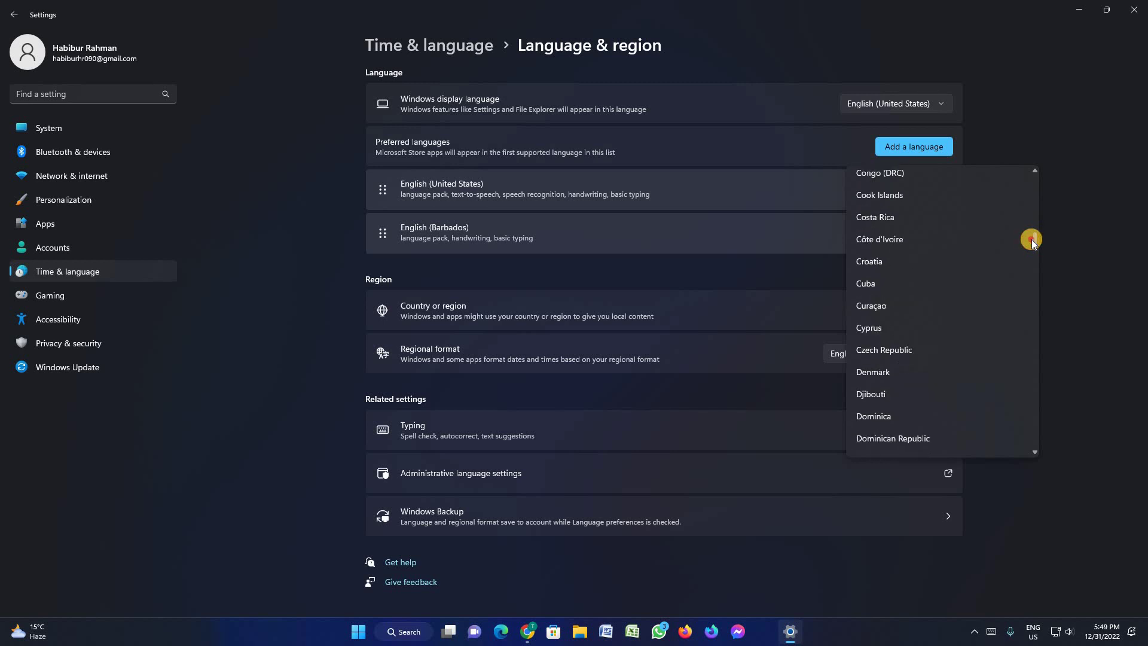
{"action": "left_click", "coordinate": [1018, 11]}
{"action": "left_click", "coordinate": [1130, 11]}
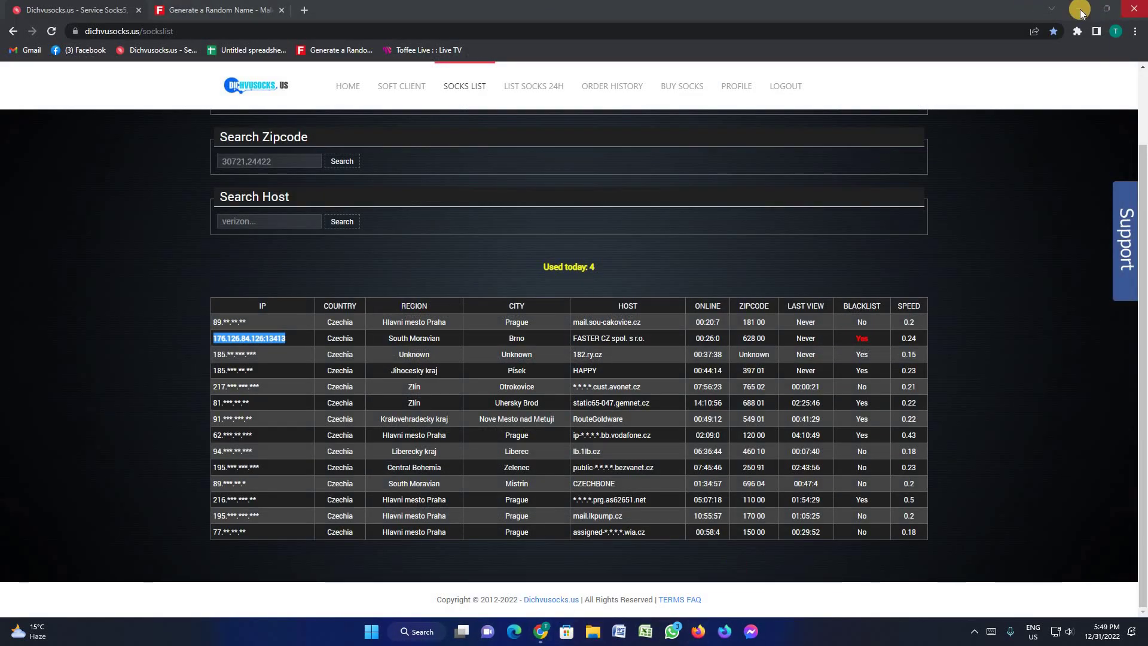
Step: Minimize Chrome, launch Firefox and open the FoxyProxy options page
{"action": "left_click", "coordinate": [1078, 10]}
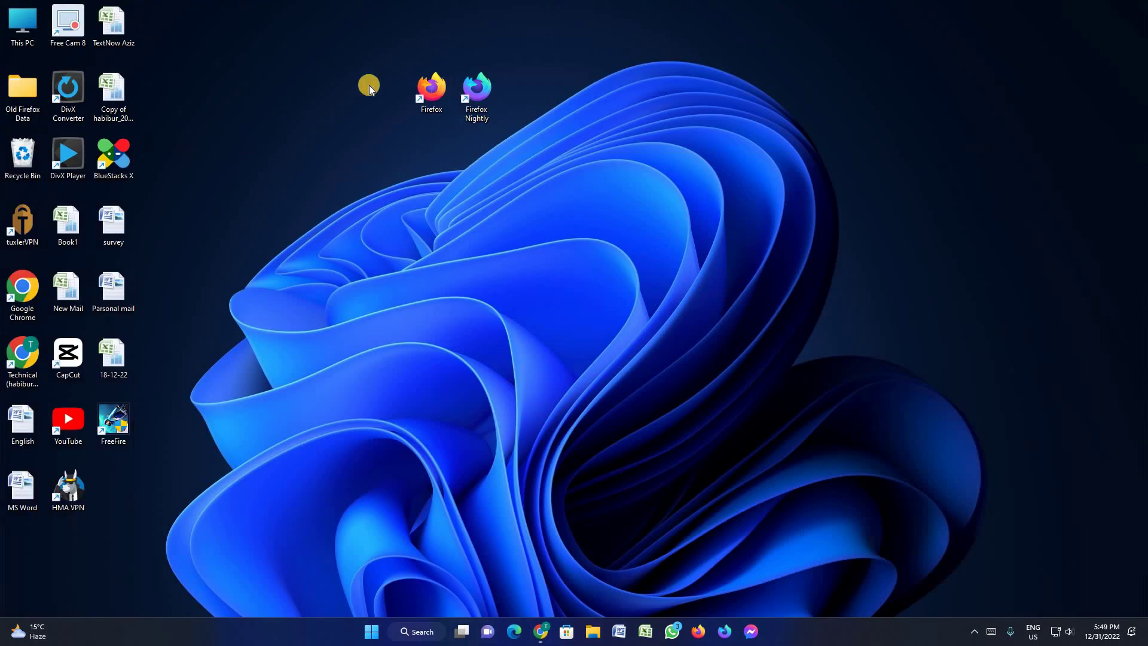
{"action": "double_click", "coordinate": [417, 81]}
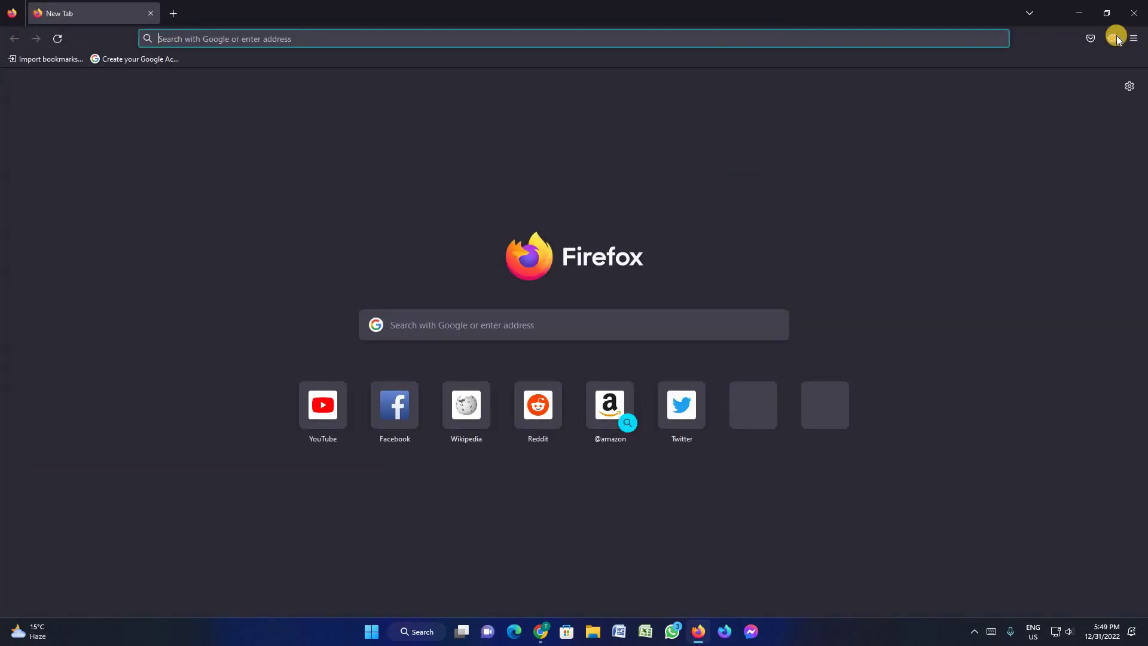
{"action": "left_click", "coordinate": [1113, 38]}
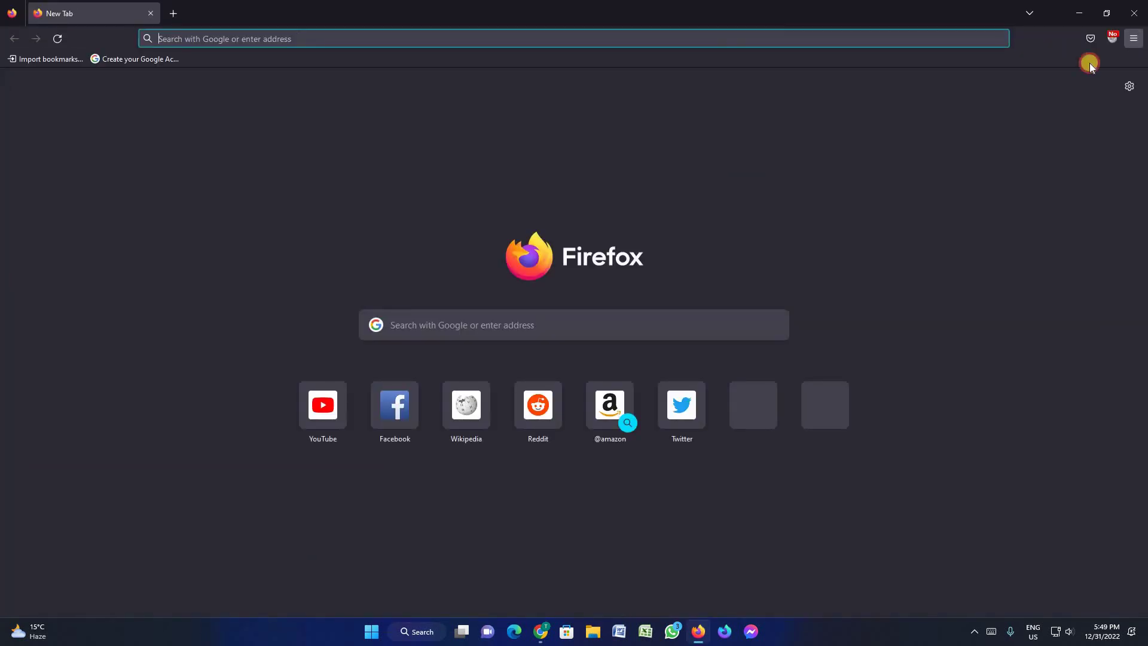
{"action": "left_click", "coordinate": [976, 106]}
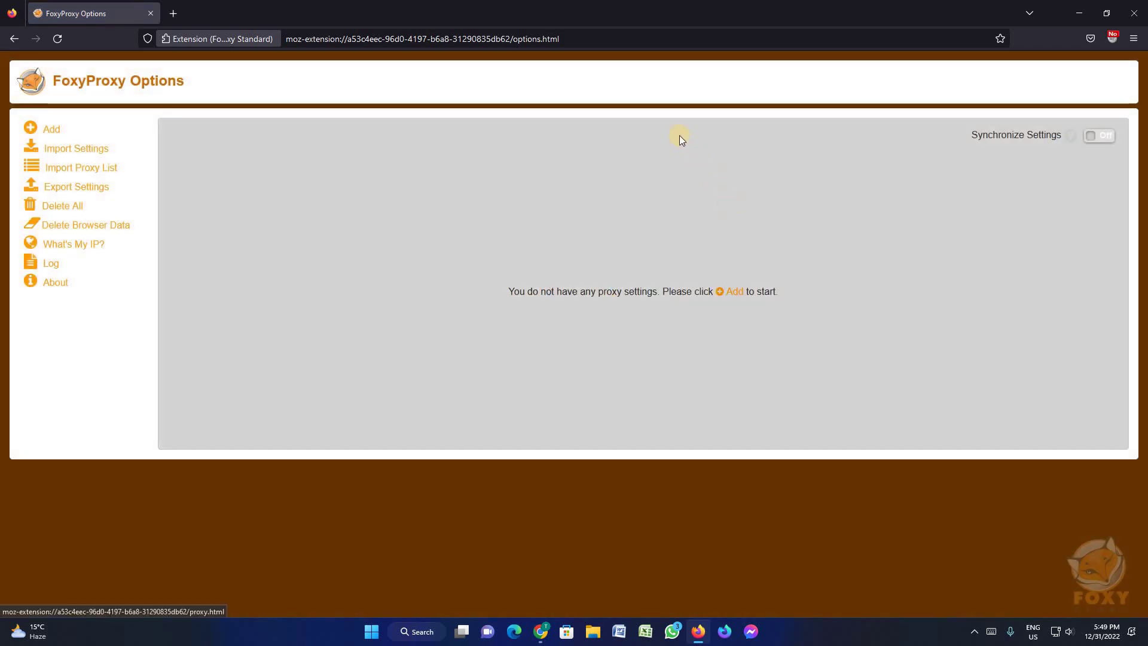
Step: Add and save a SOCKS5 proxy at 176.126.84.126 with port 13413
{"action": "left_click", "coordinate": [721, 292]}
{"action": "left_click", "coordinate": [645, 144]}
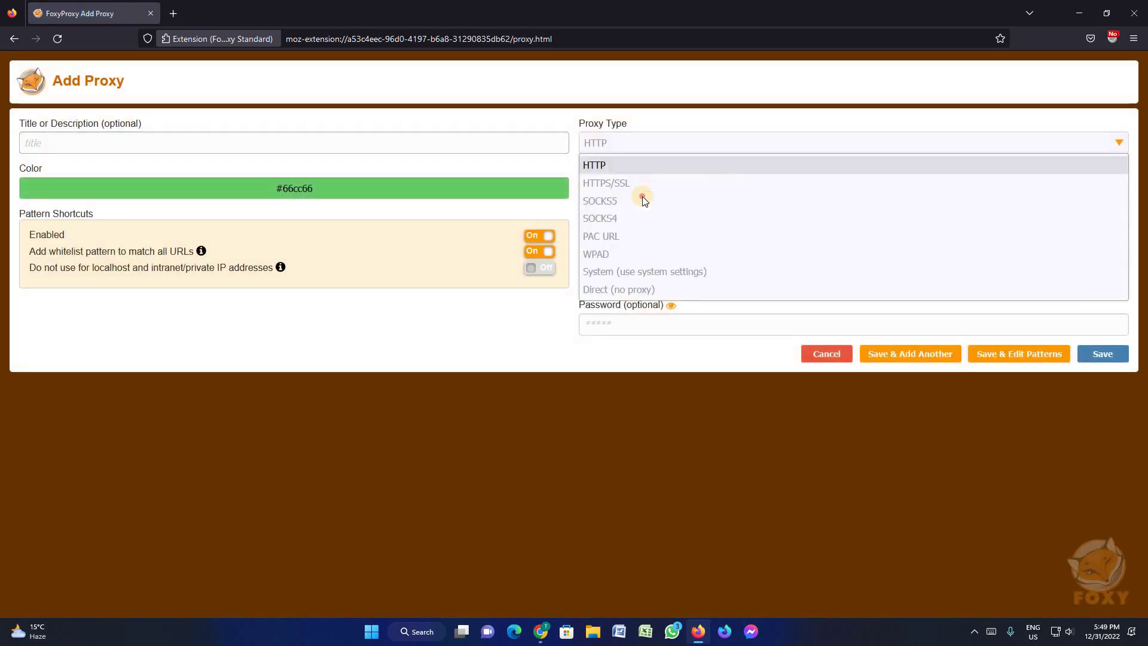
{"action": "left_click", "coordinate": [641, 195]}
{"action": "left_click", "coordinate": [644, 193]}
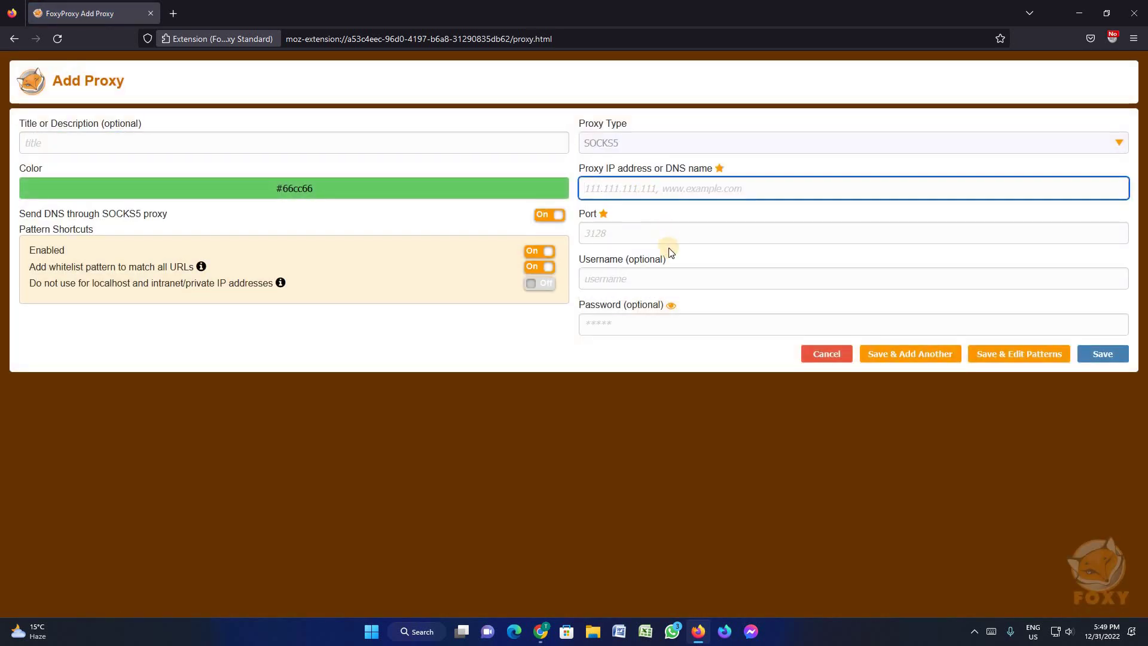
{"action": "type", "text": "176.126.84.126:13413"}
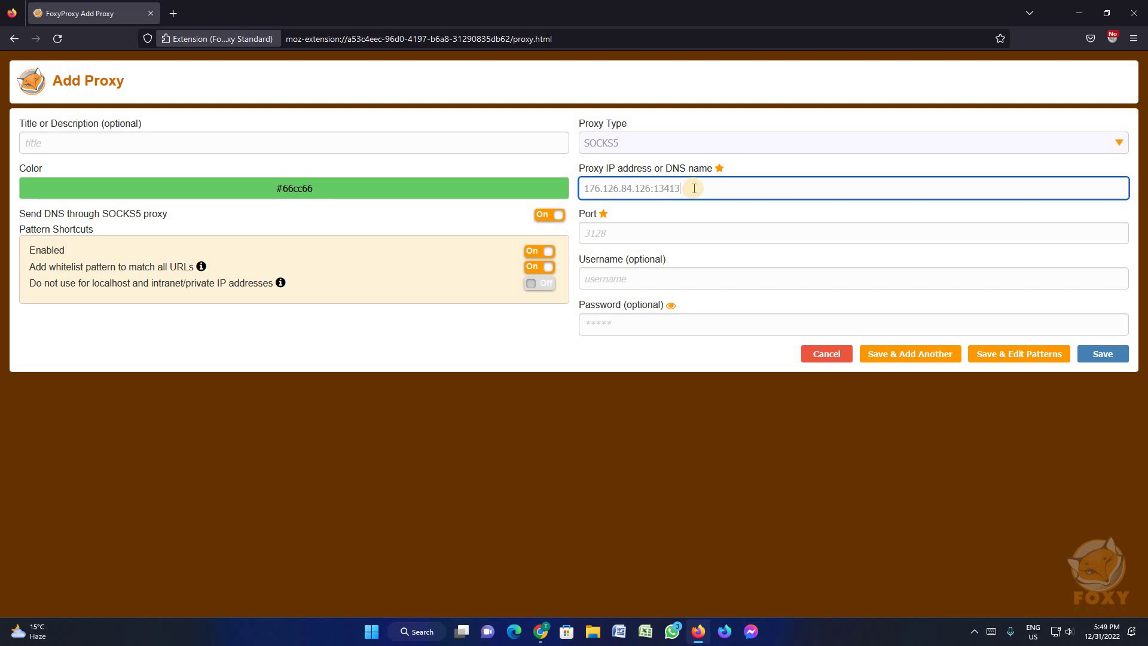
{"action": "double_click", "coordinate": [691, 190]}
{"action": "key", "text": "ctrl+c"}
{"action": "left_click", "coordinate": [666, 232]}
{"action": "key", "text": "ctrl+v"}
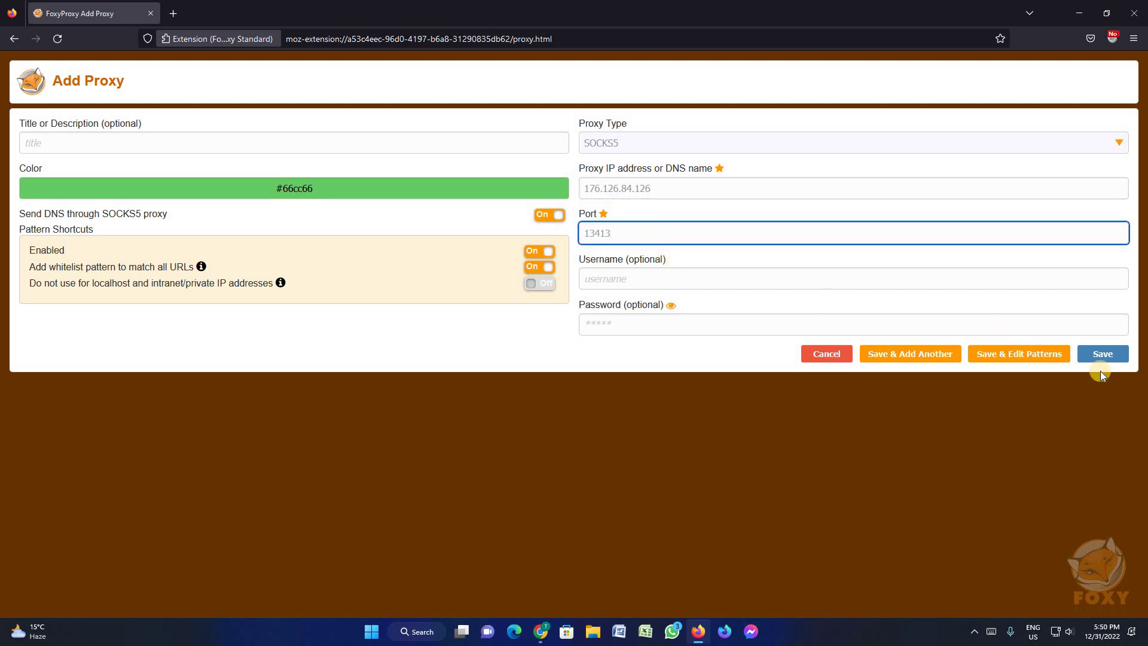
{"action": "left_click", "coordinate": [1103, 353]}
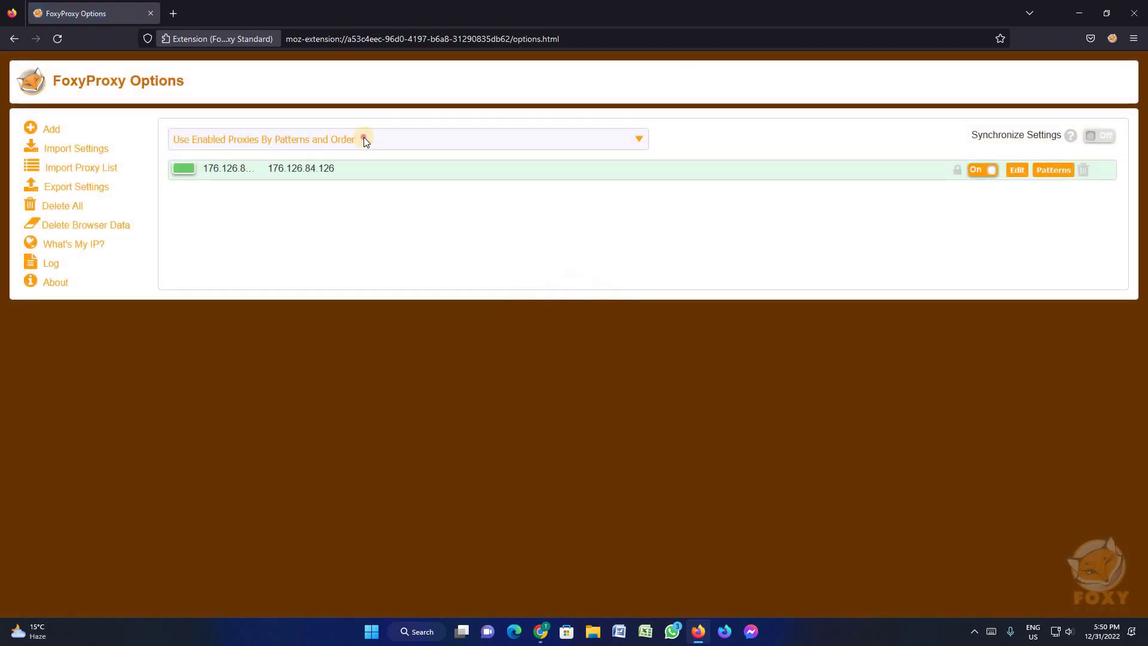
{"action": "left_click", "coordinate": [371, 141]}
Step: Copy the generated person's full name from Fake Name Generator in Chrome, then return to Firefox
{"action": "left_click", "coordinate": [160, 7]}
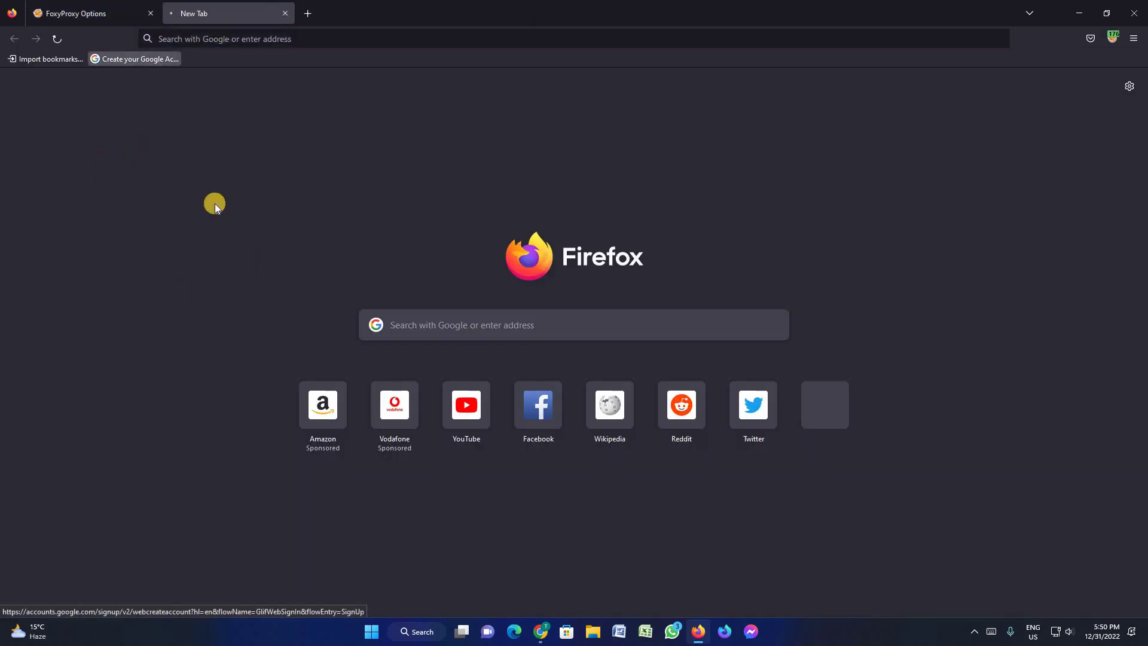
{"action": "left_click", "coordinate": [537, 631]}
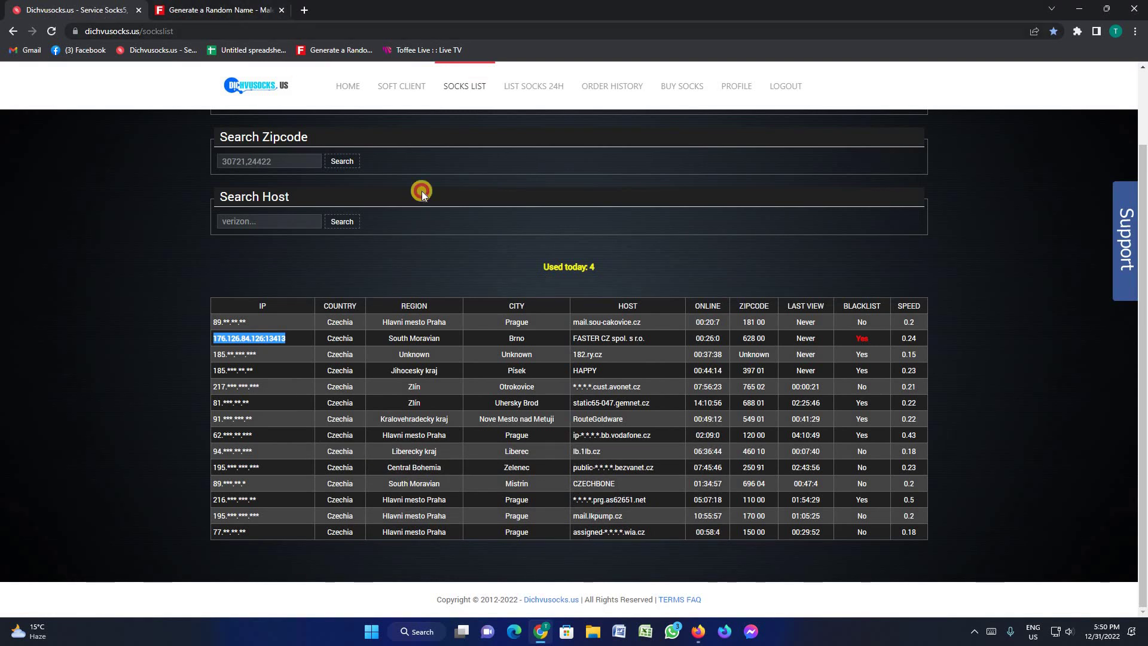
{"action": "key", "text": "ctrl+Tab"}
{"action": "left_click_drag", "start_coordinate": [591, 299], "coordinate": [466, 288]}
{"action": "key", "text": "ctrl+c"}
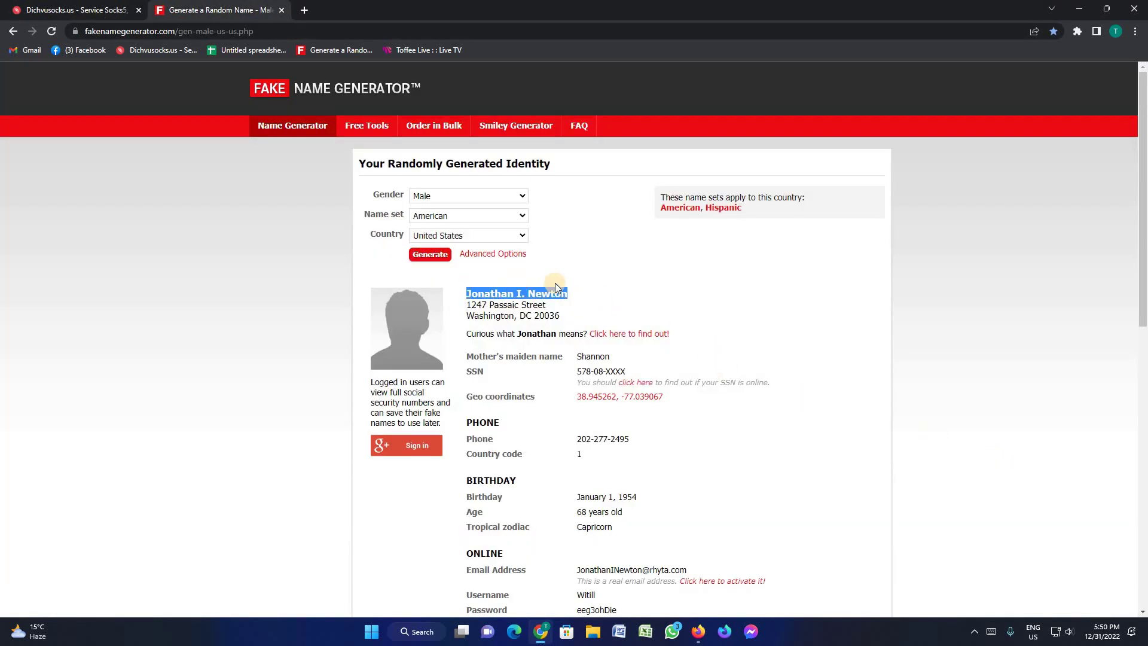
{"action": "left_click", "coordinate": [698, 631]}
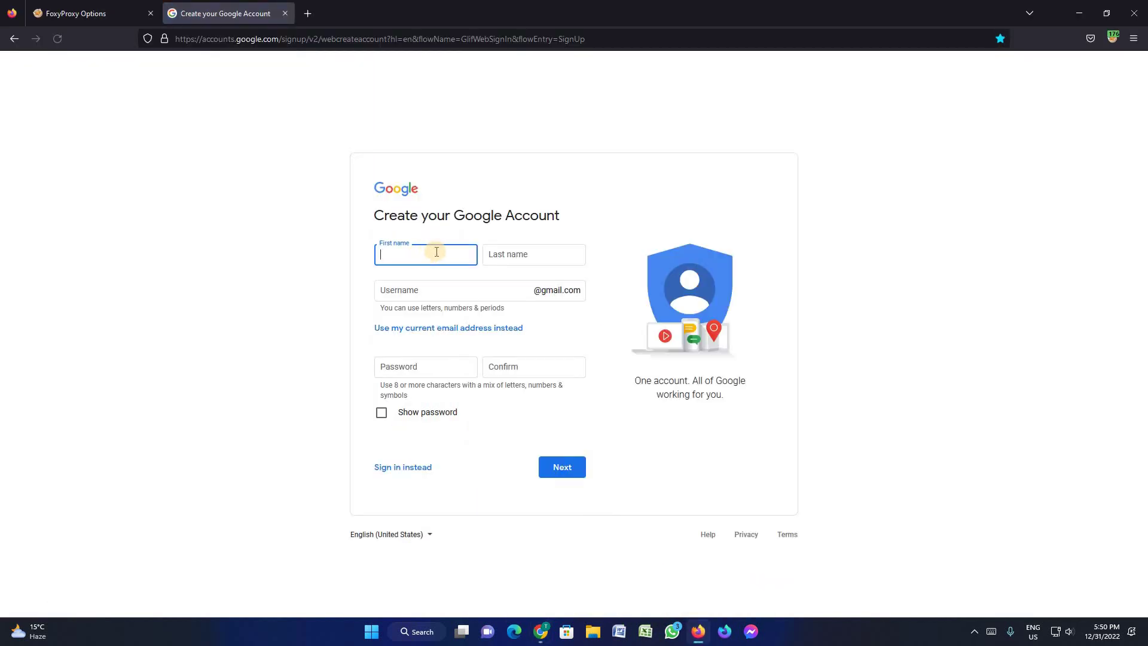
Step: Paste the generated first name and surname into the First and Last name fields
{"action": "key", "text": "ctrl+v"}
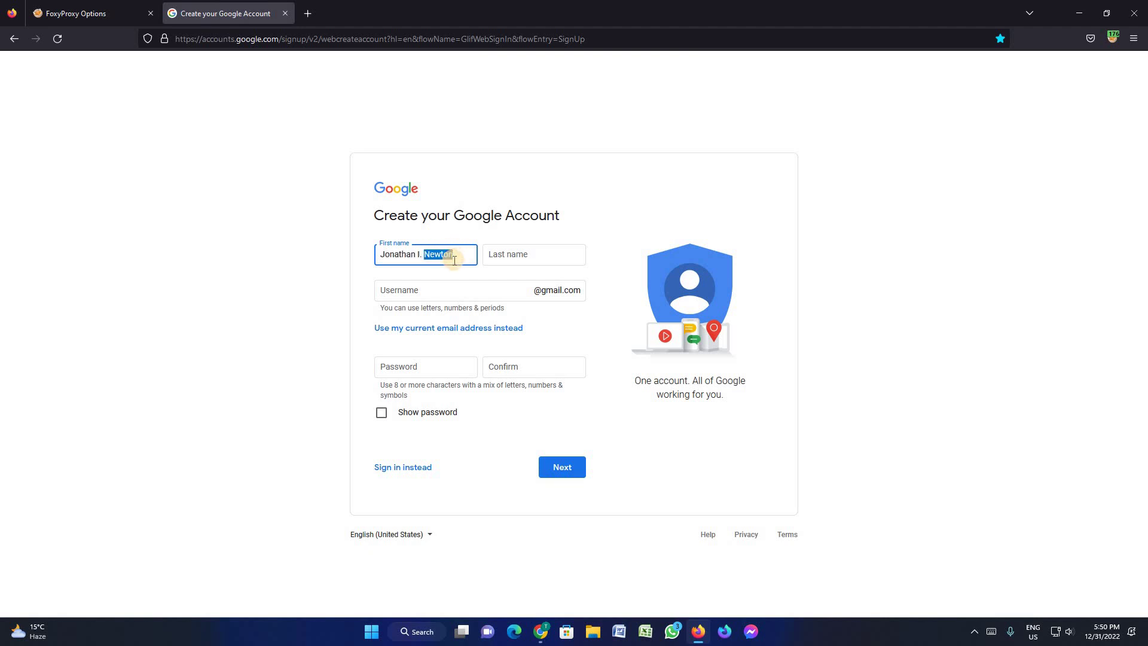
{"action": "key", "text": "BackSpace"}
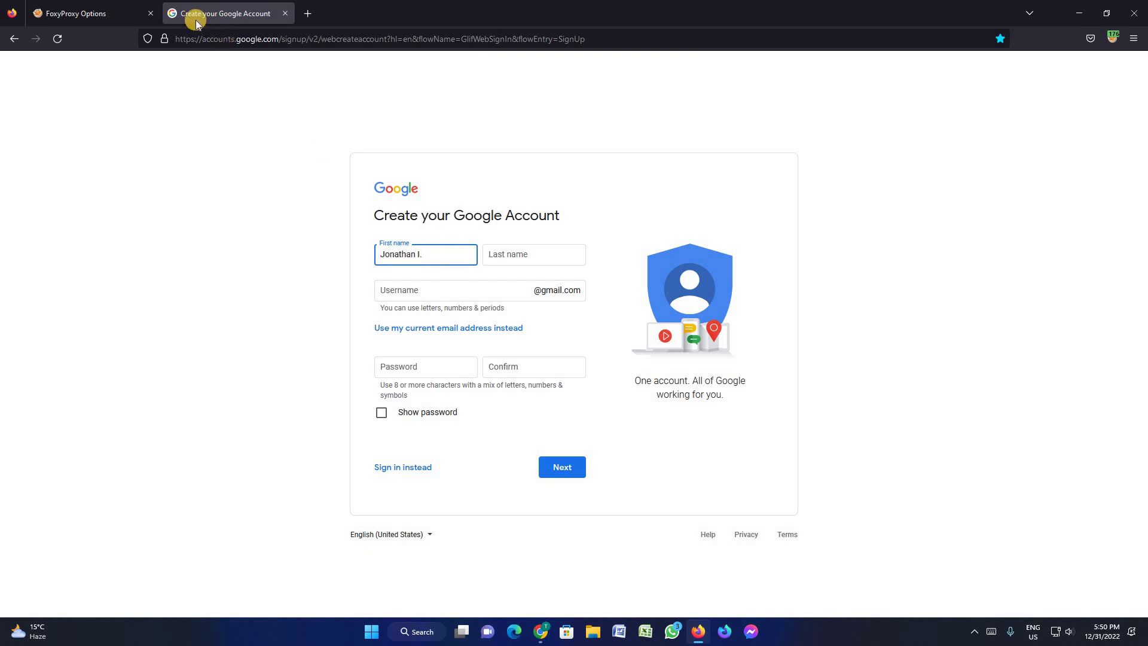
{"action": "left_click", "coordinate": [514, 264]}
{"action": "type", "text": "Newton"}
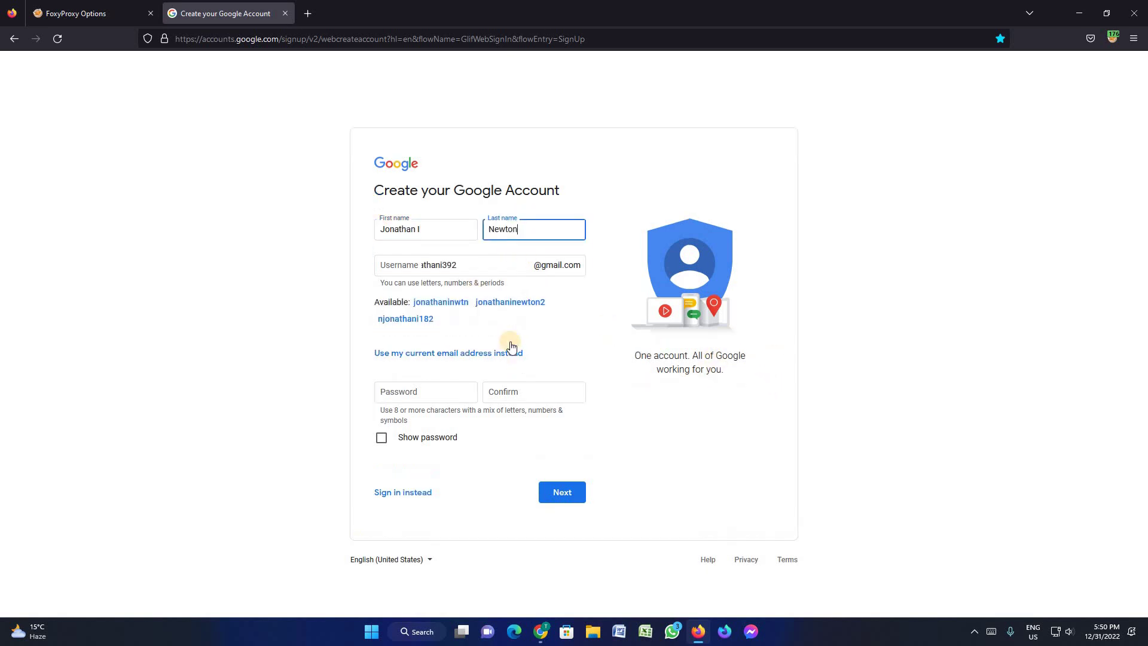
Step: Enter the account password and its confirmation
{"action": "left_click", "coordinate": [426, 393]}
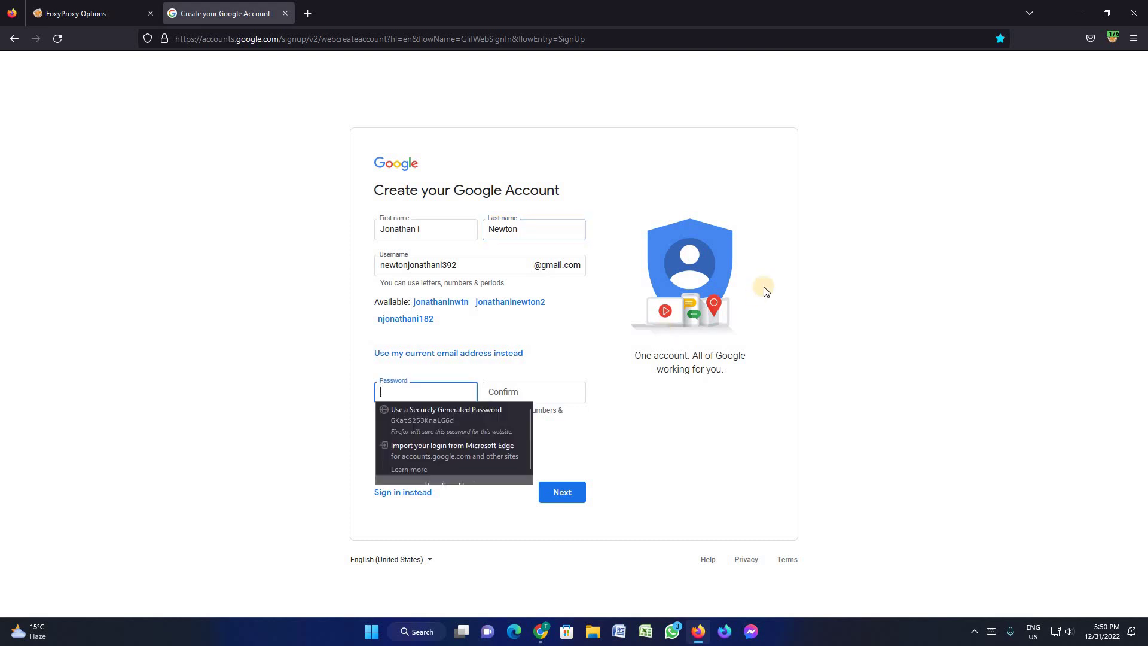
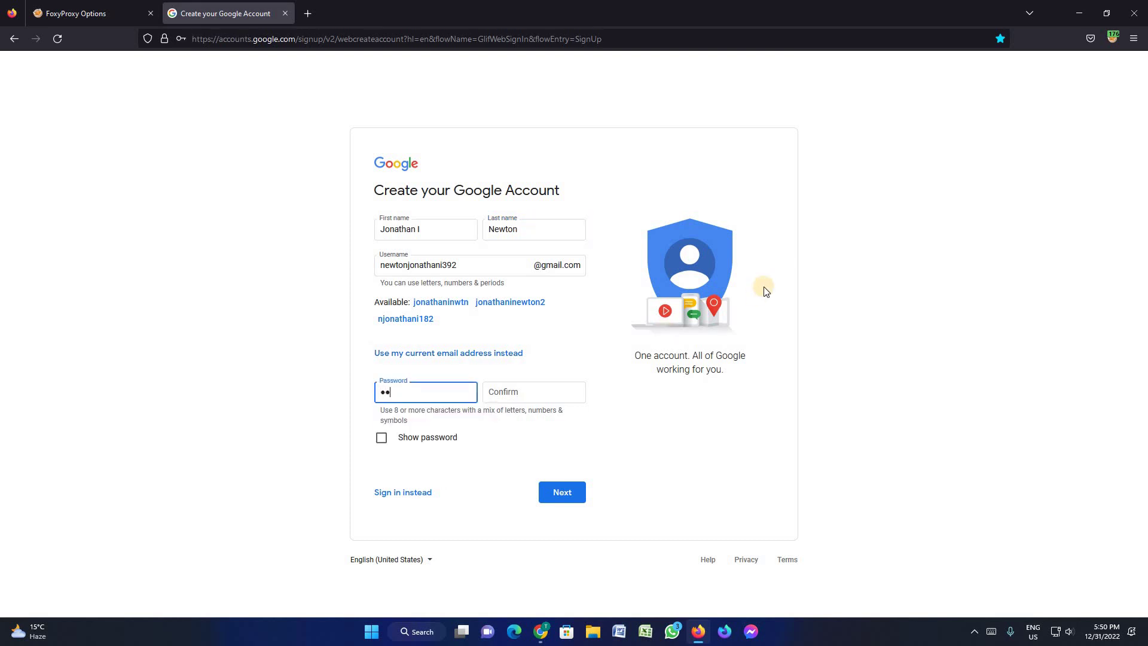
{"action": "left_click", "coordinate": [522, 389]}
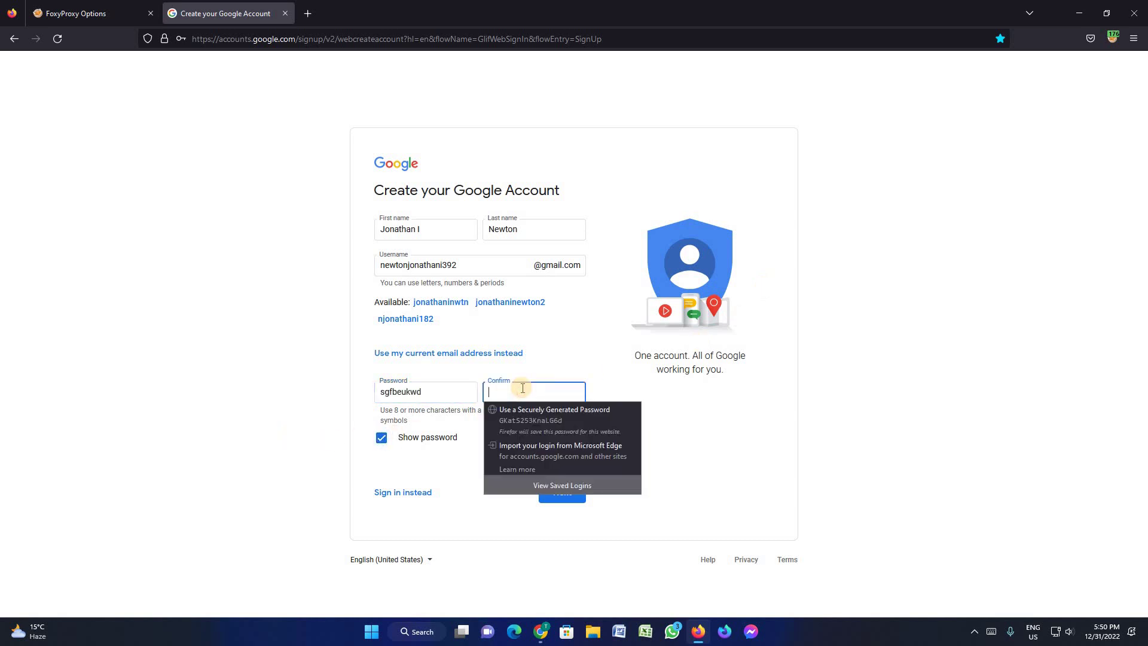
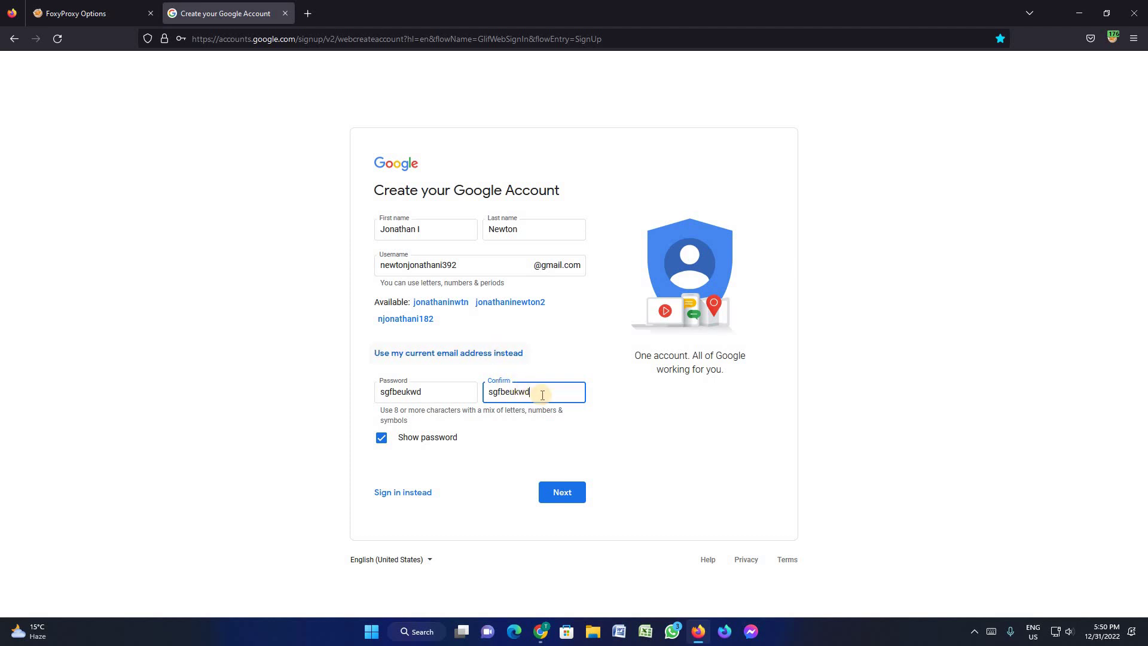
{"action": "double_click", "coordinate": [544, 400]}
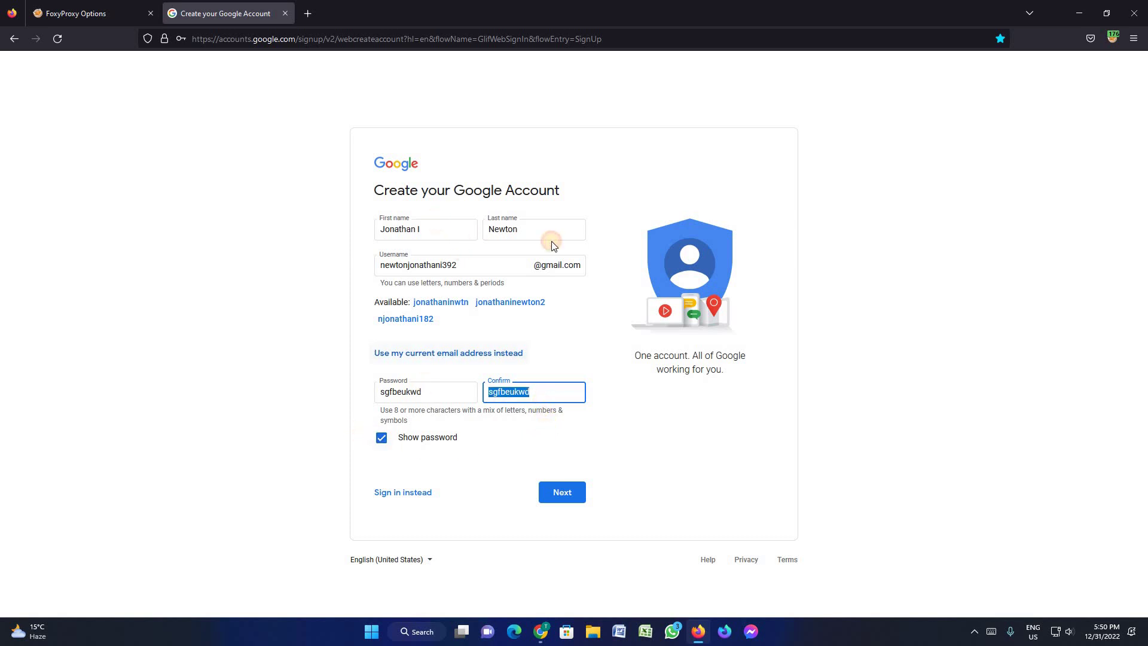
Step: Check the name, username and password fields, then submit the signup form
{"action": "left_click", "coordinate": [462, 235]}
{"action": "key", "text": "Tab"}
{"action": "key", "text": "Tab"}
{"action": "key", "text": "Tab"}
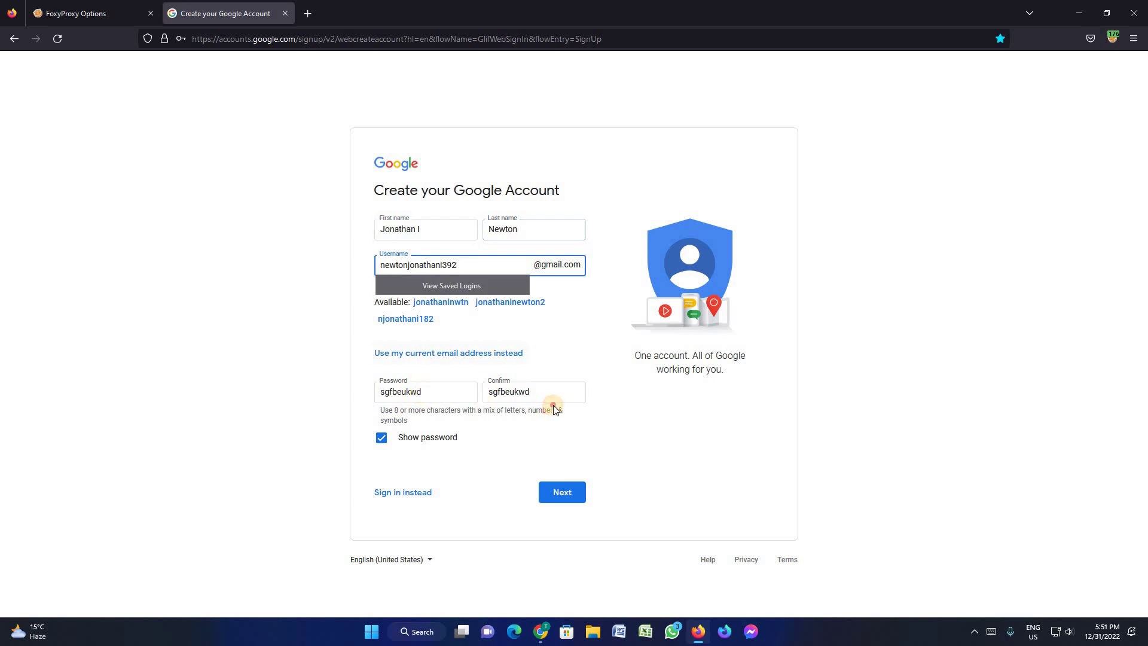
{"action": "left_click", "coordinate": [544, 381]}
{"action": "left_click", "coordinate": [432, 236]}
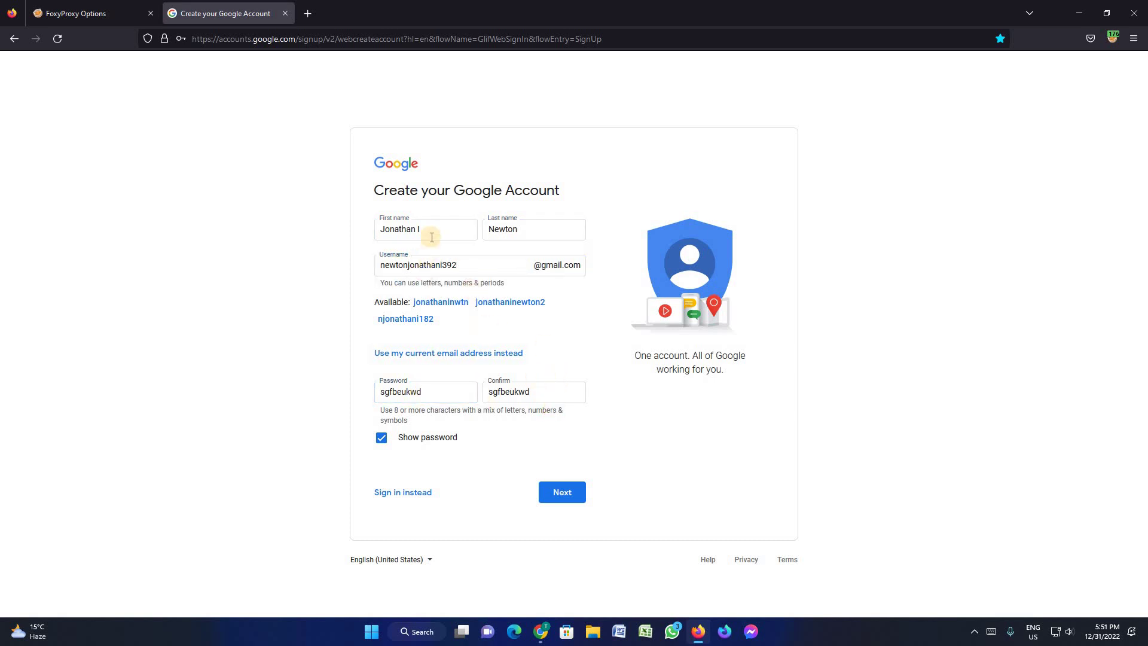
{"action": "left_click", "coordinate": [511, 228]}
{"action": "left_click", "coordinate": [472, 267]}
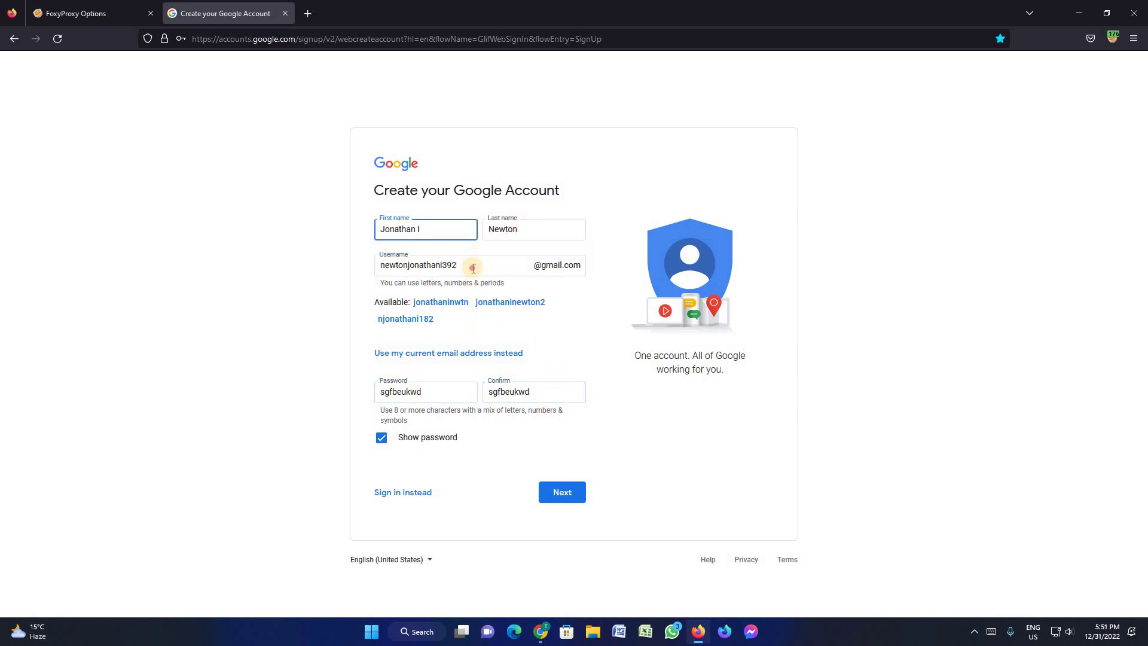
{"action": "left_click", "coordinate": [428, 393]}
{"action": "left_click", "coordinate": [547, 492]}
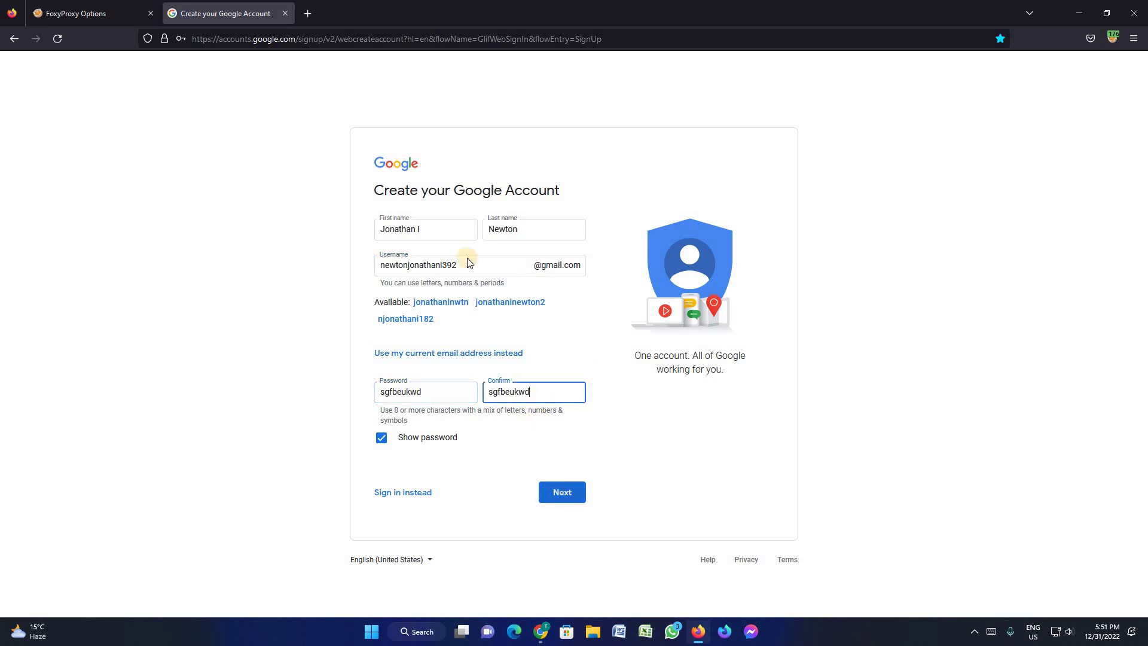
Step: Decline saving the google.com login, then close the signup tab at phone verification
{"action": "left_click", "coordinate": [355, 202]}
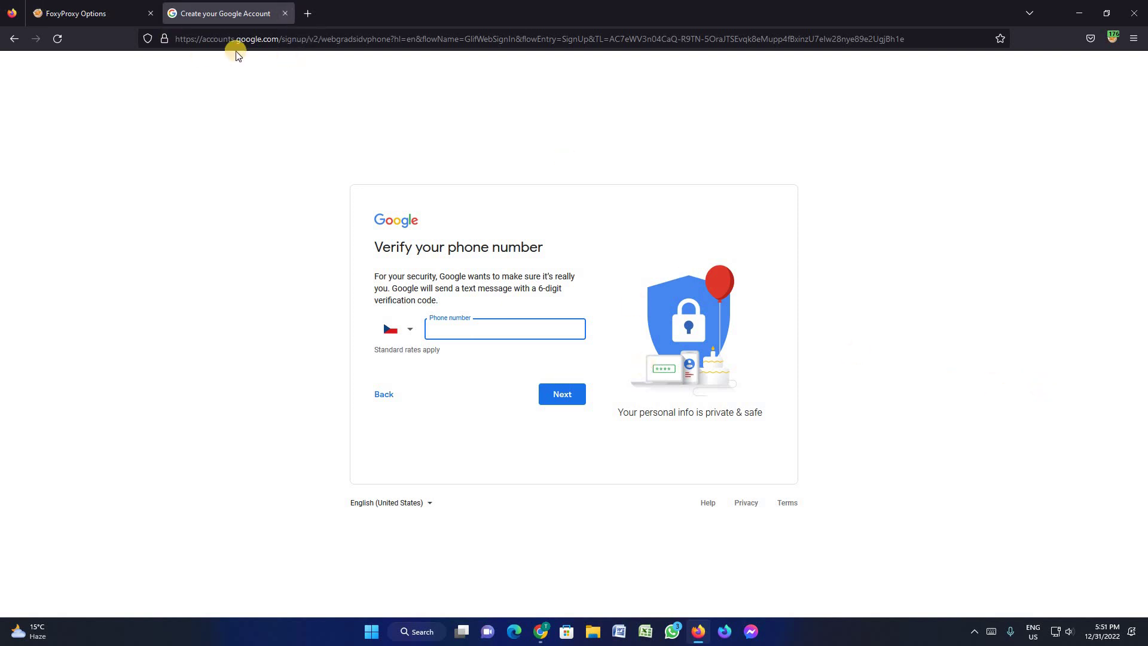
{"action": "left_click", "coordinate": [284, 13]}
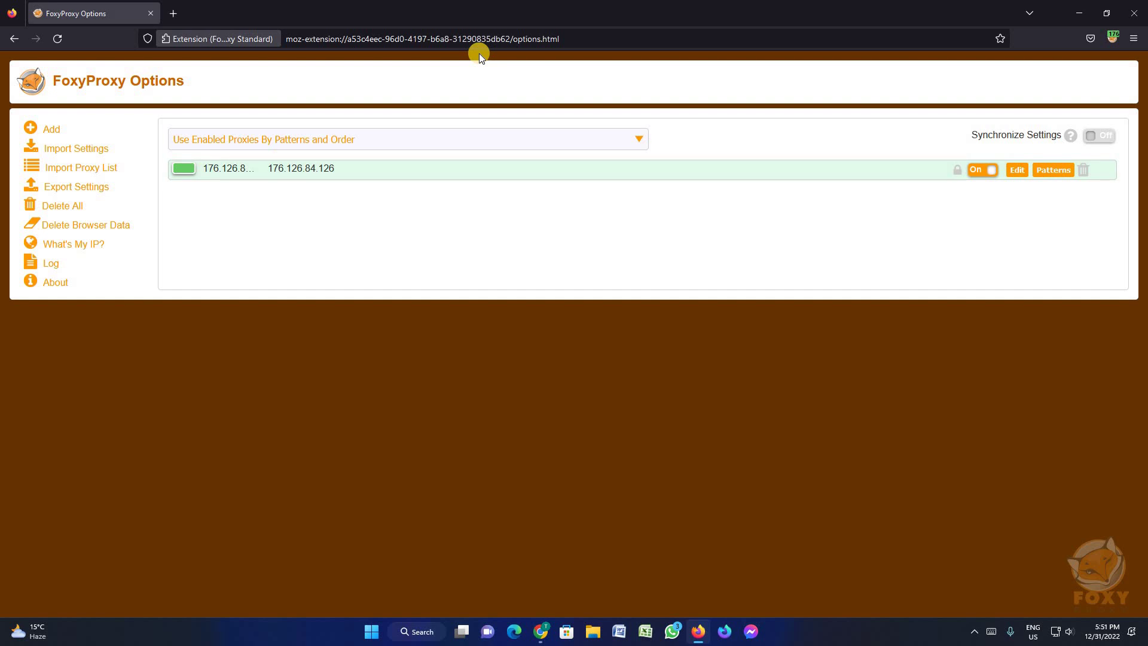
Step: Clear all browsing history, delete the 176.126.84.126 proxy and all FoxyProxy settings, and delete browser data
{"action": "key", "text": "ctrl+shift+Delete"}
{"action": "left_click", "coordinate": [625, 293]}
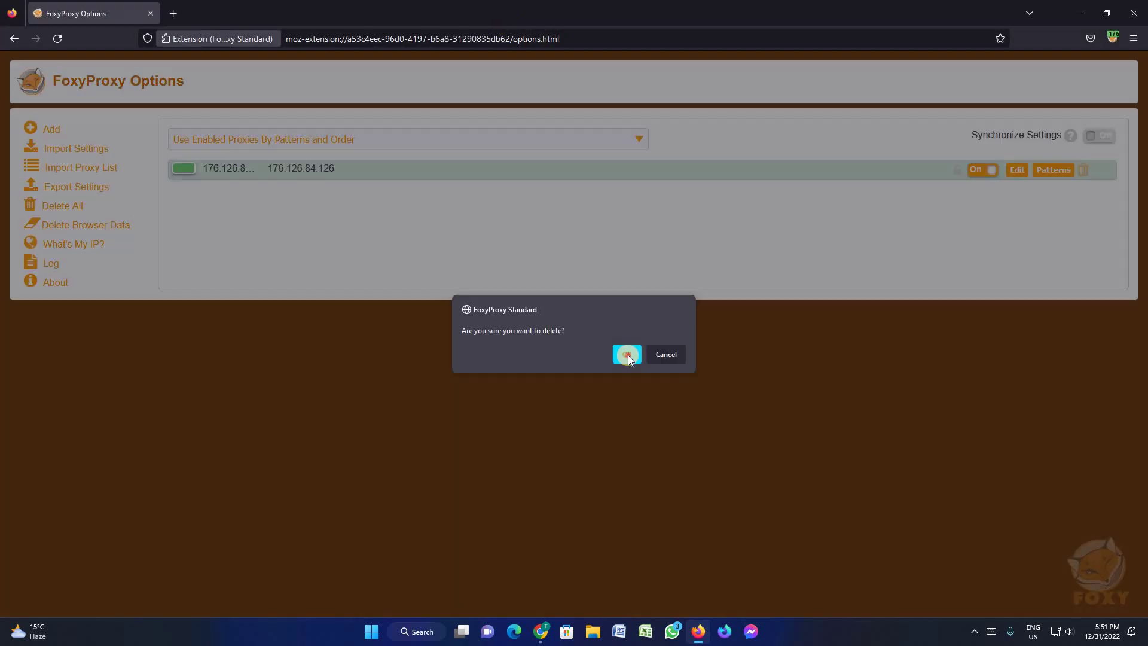
{"action": "left_click", "coordinate": [627, 354]}
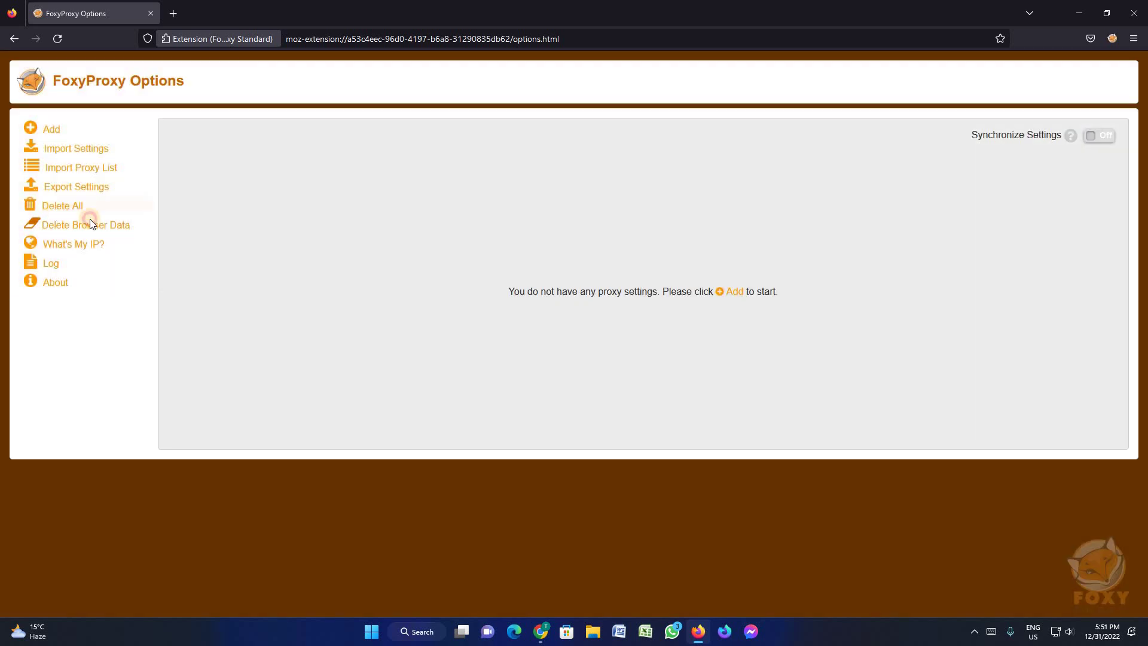
{"action": "left_click", "coordinate": [87, 209]}
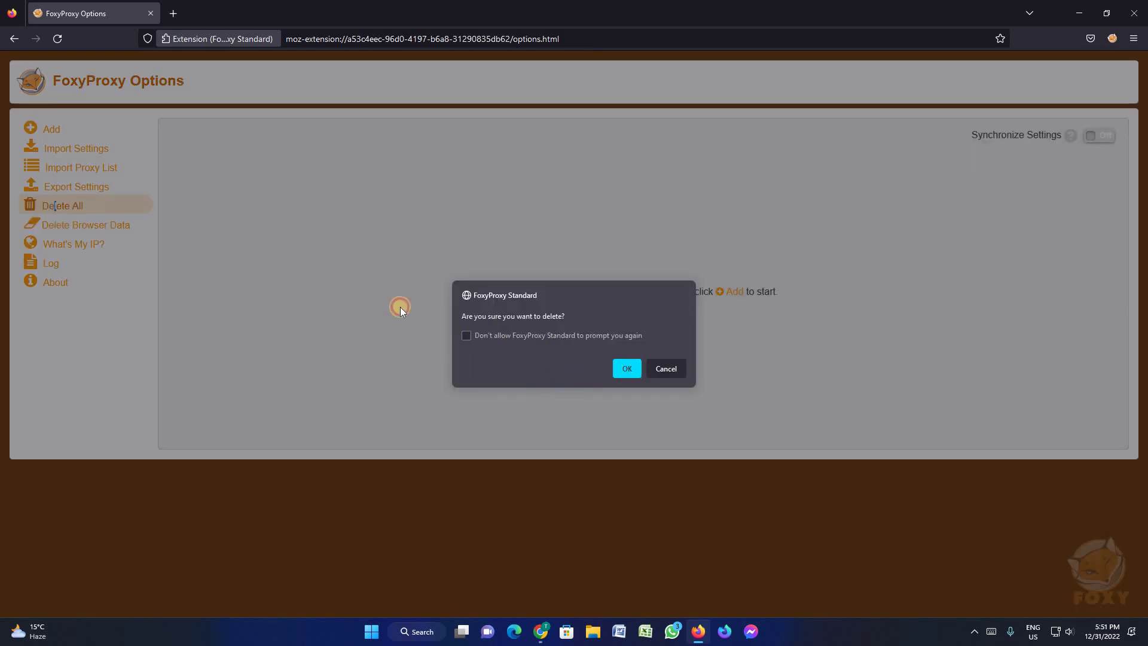
{"action": "key", "text": "Return"}
{"action": "left_click", "coordinate": [101, 225]}
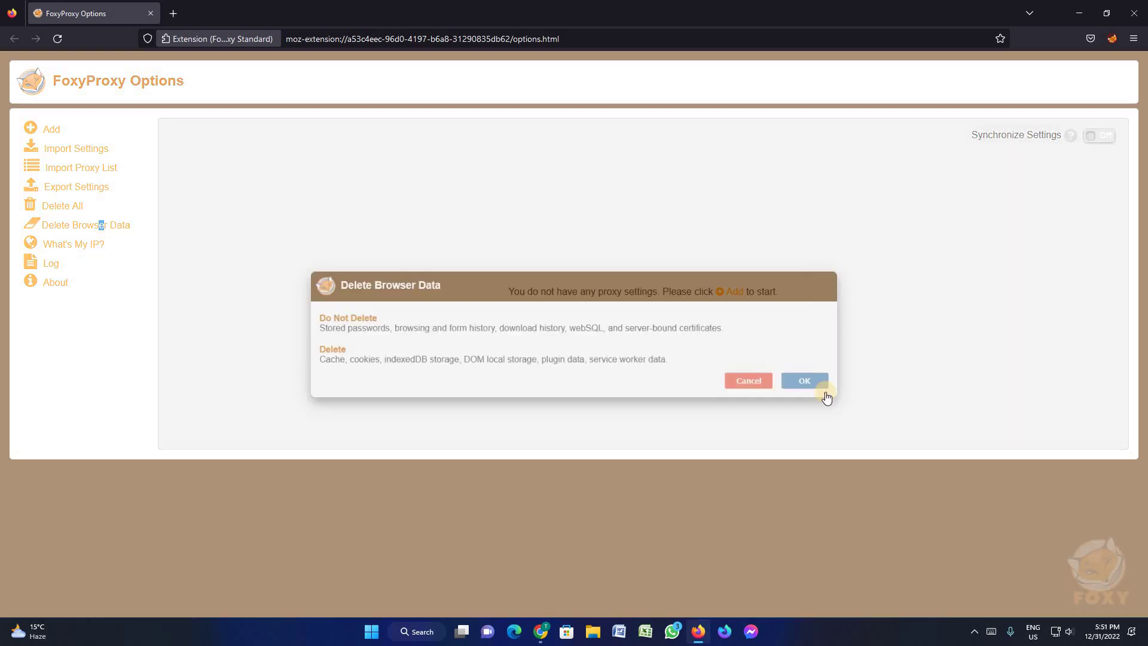
{"action": "key", "text": "Return"}
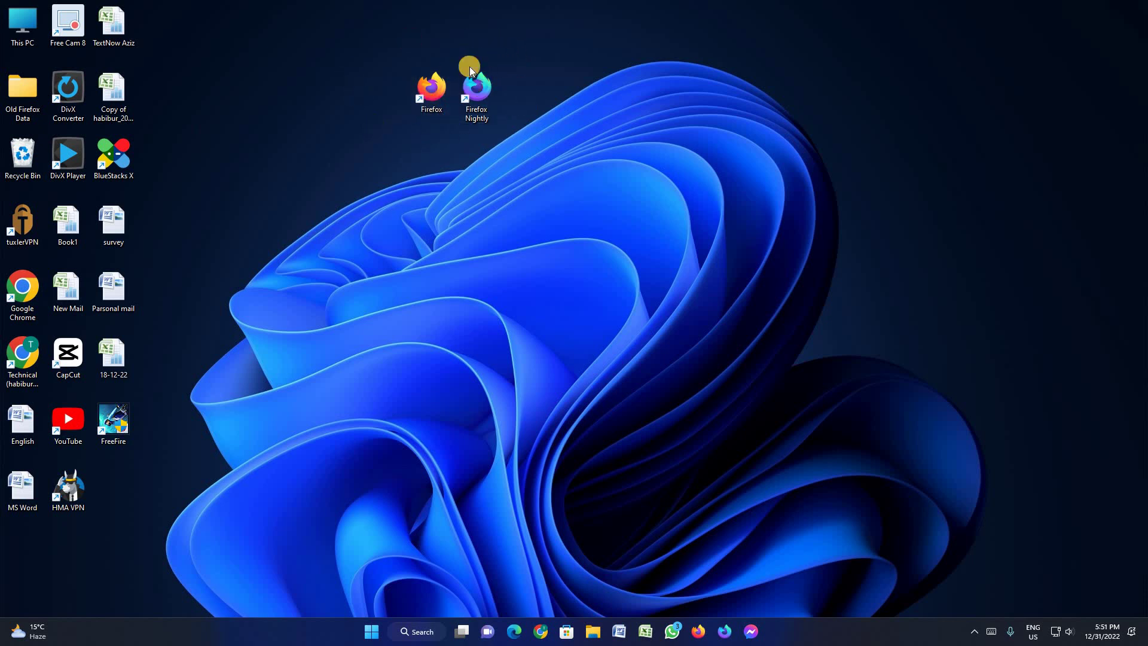
Step: Launch Firefox Nightly, turn off Recommended by Pocket stories, and dismiss the default-browser prompt
{"action": "left_click", "coordinate": [455, 71]}
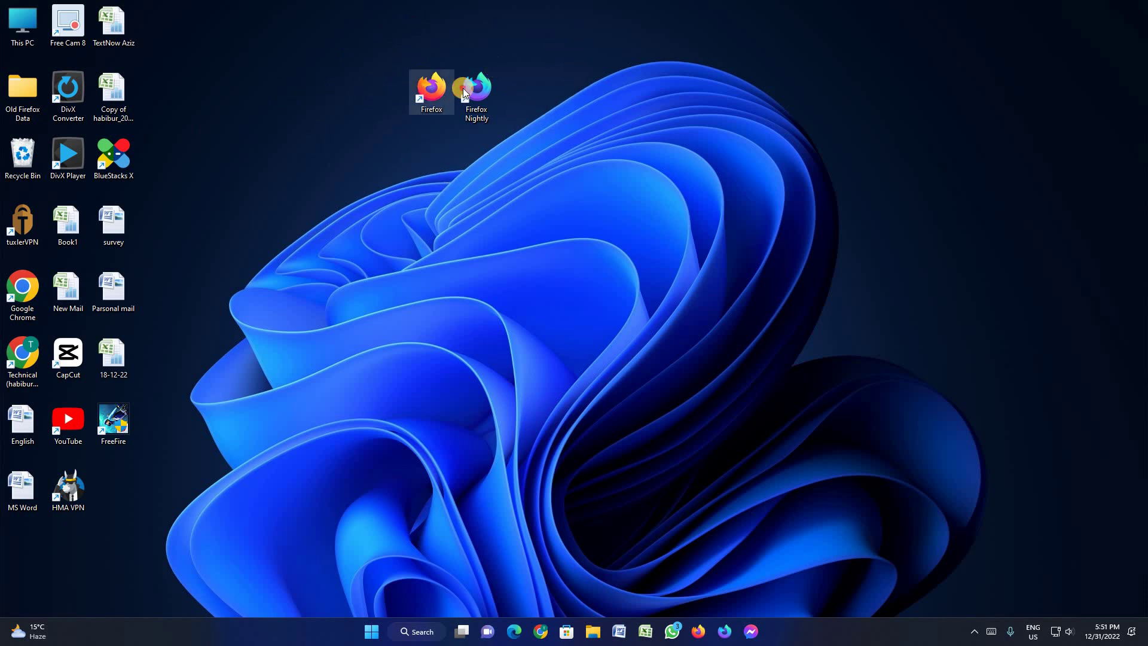
{"action": "double_click", "coordinate": [488, 81]}
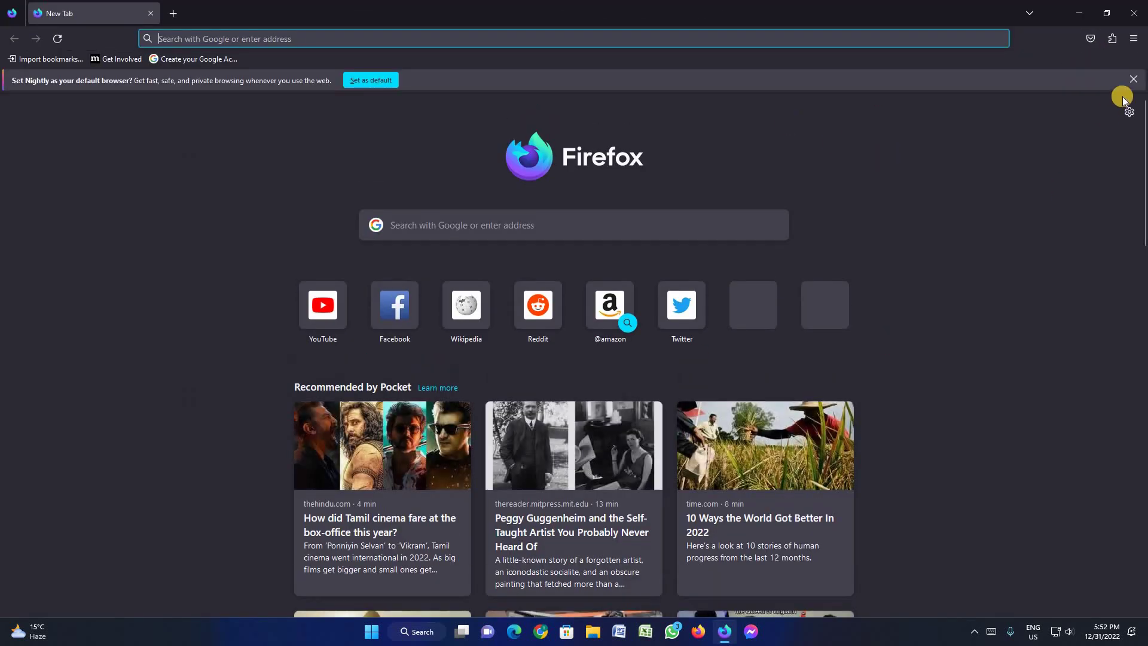
{"action": "left_click", "coordinate": [1129, 112]}
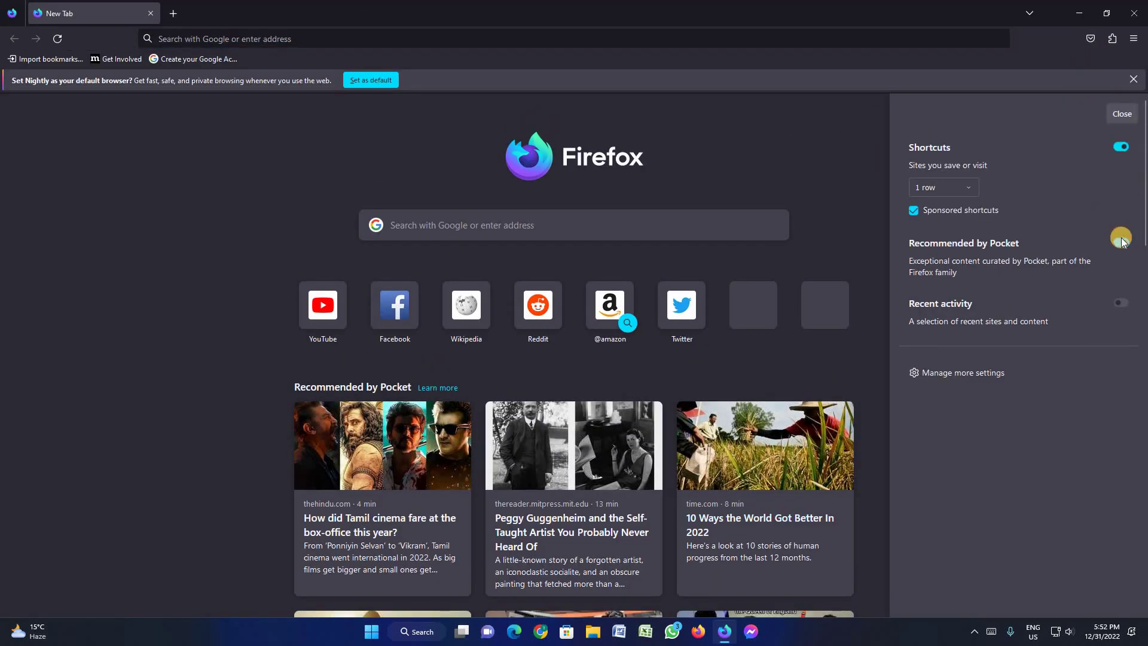
{"action": "left_click", "coordinate": [1120, 245]}
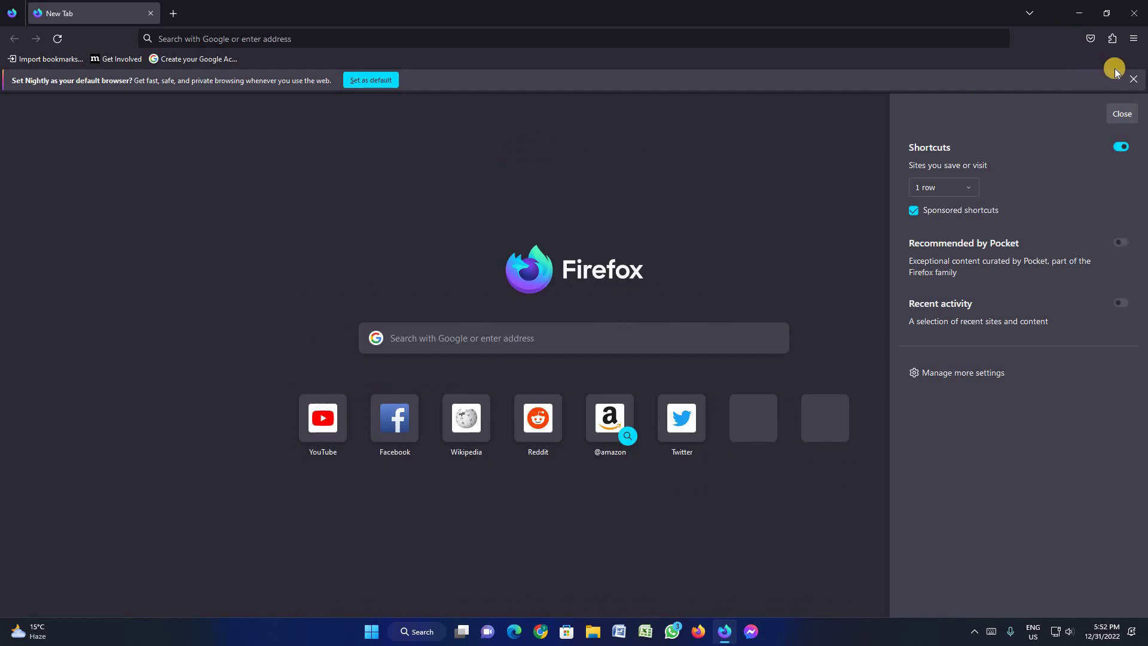
{"action": "left_click", "coordinate": [1133, 79]}
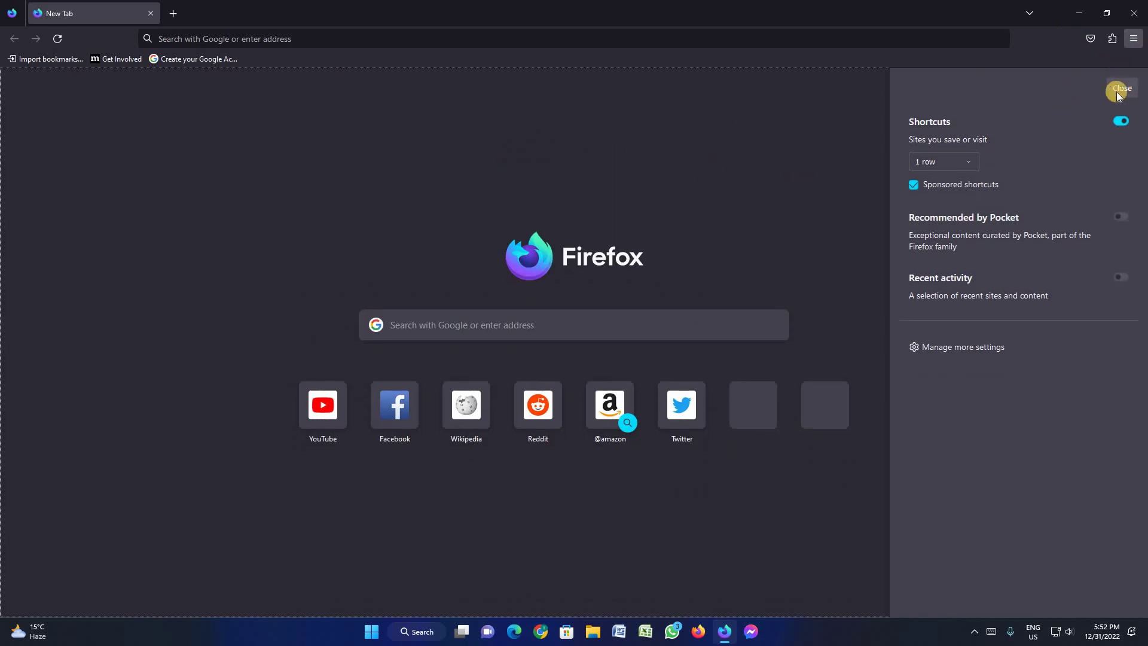
Step: Close Firefox Nightly, leaving the Windows desktop with nothing selected
{"action": "left_click", "coordinate": [789, 125]}
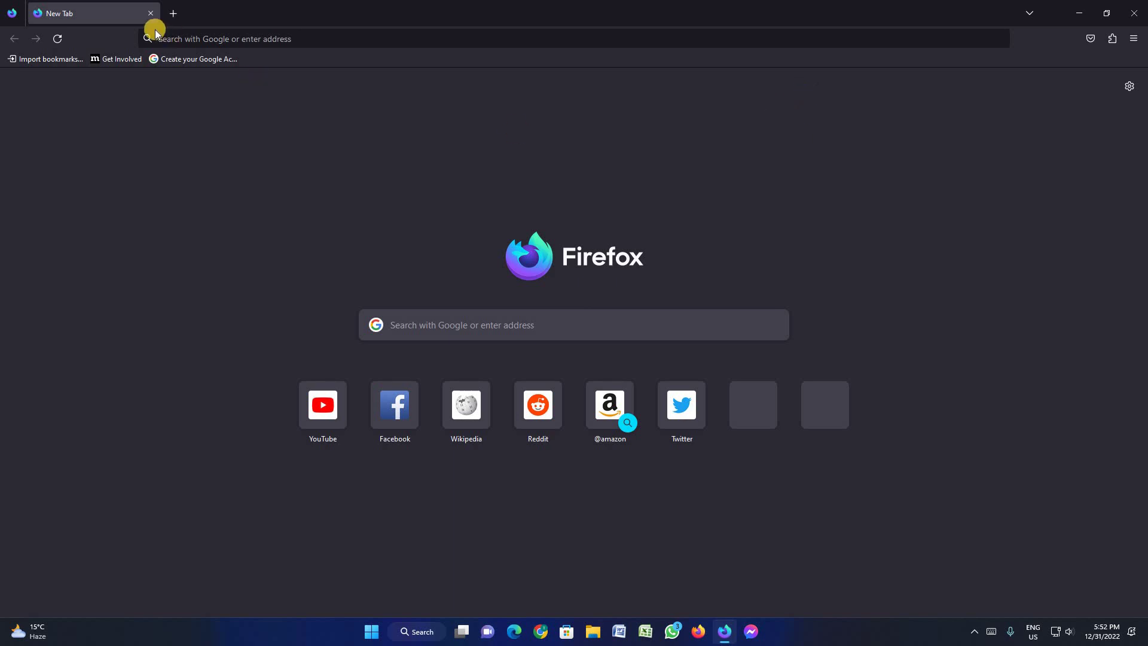
{"action": "left_click", "coordinate": [1142, 3]}
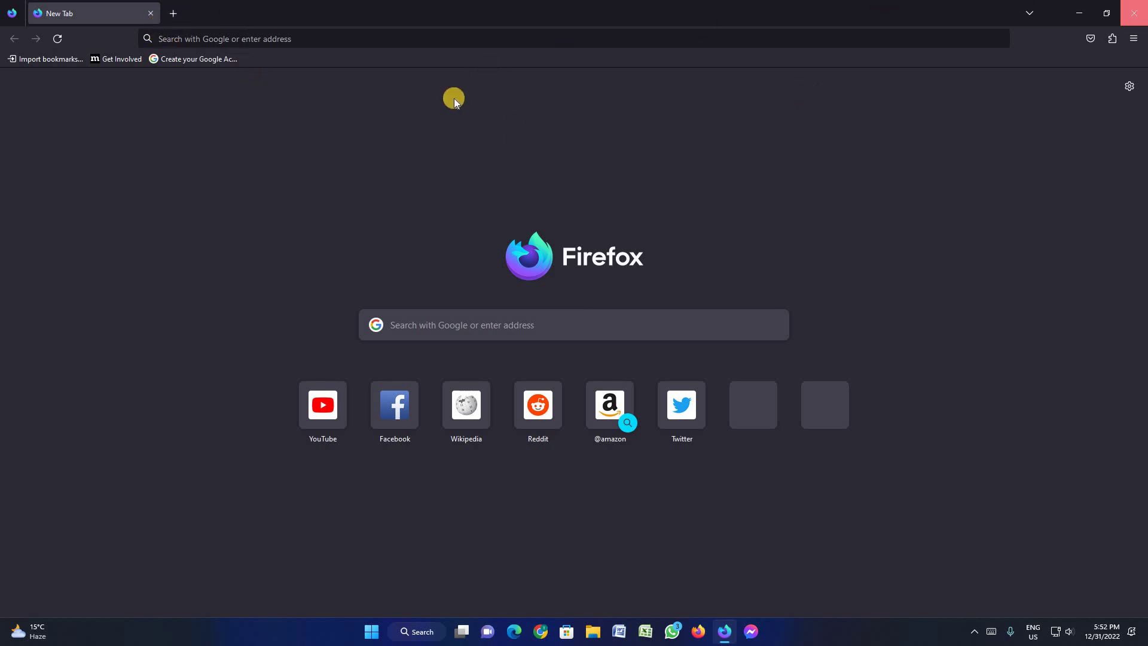
{"action": "left_click", "coordinate": [397, 80]}
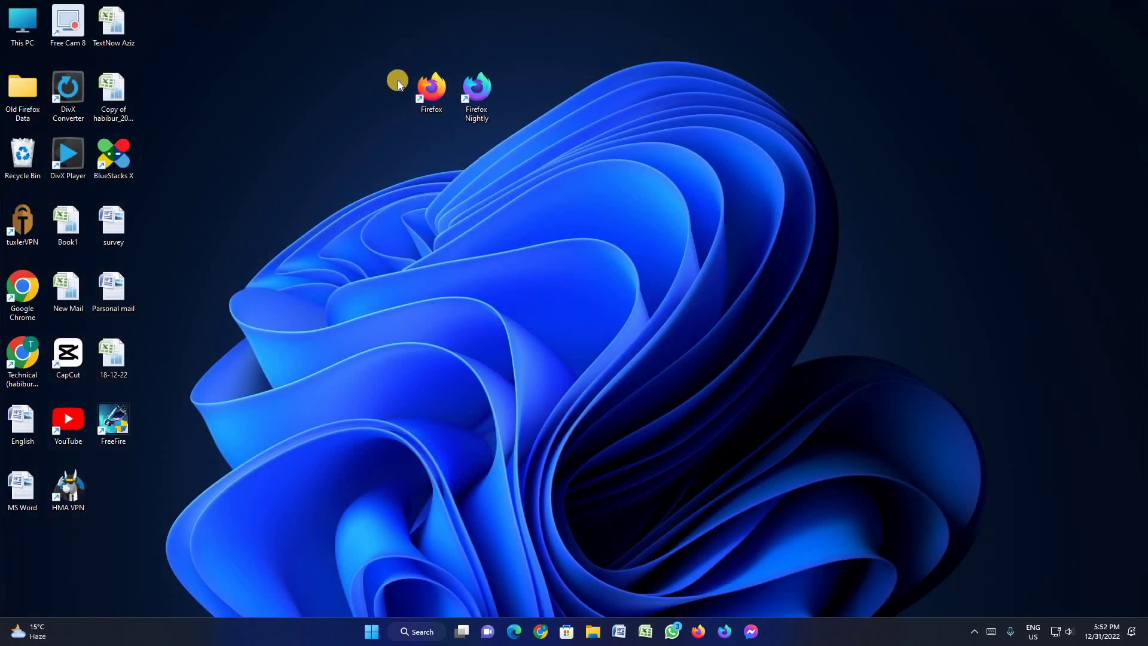
Step: Launch Firefox and load whoer.net to check the current IP
{"action": "double_click", "coordinate": [428, 88]}
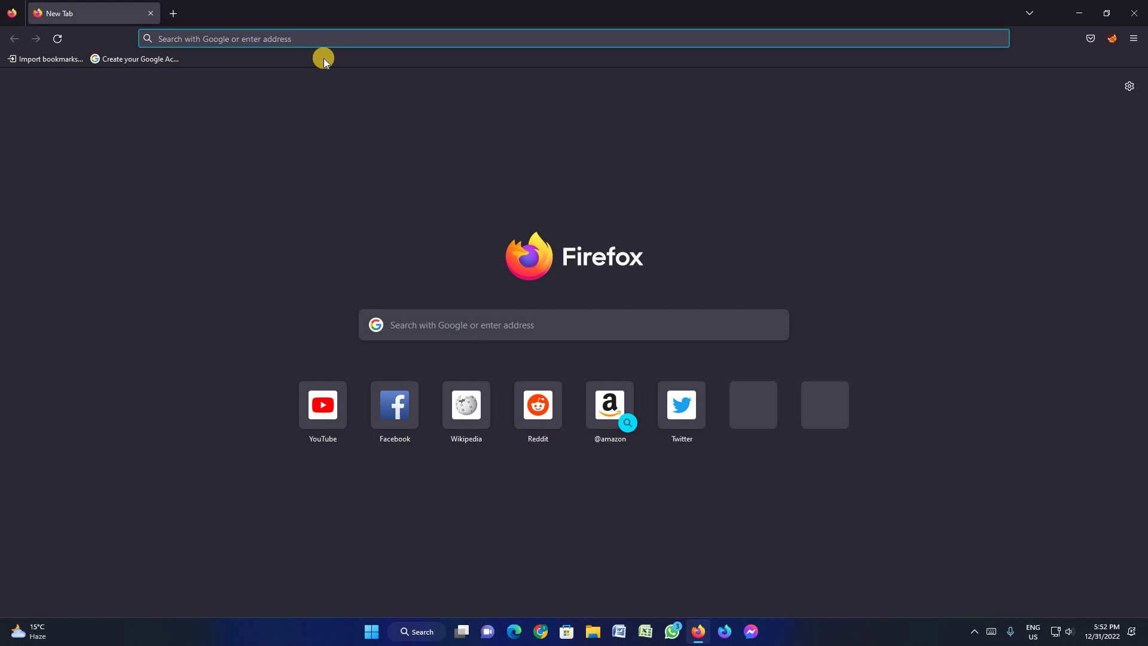
{"action": "type", "text": "wh"}
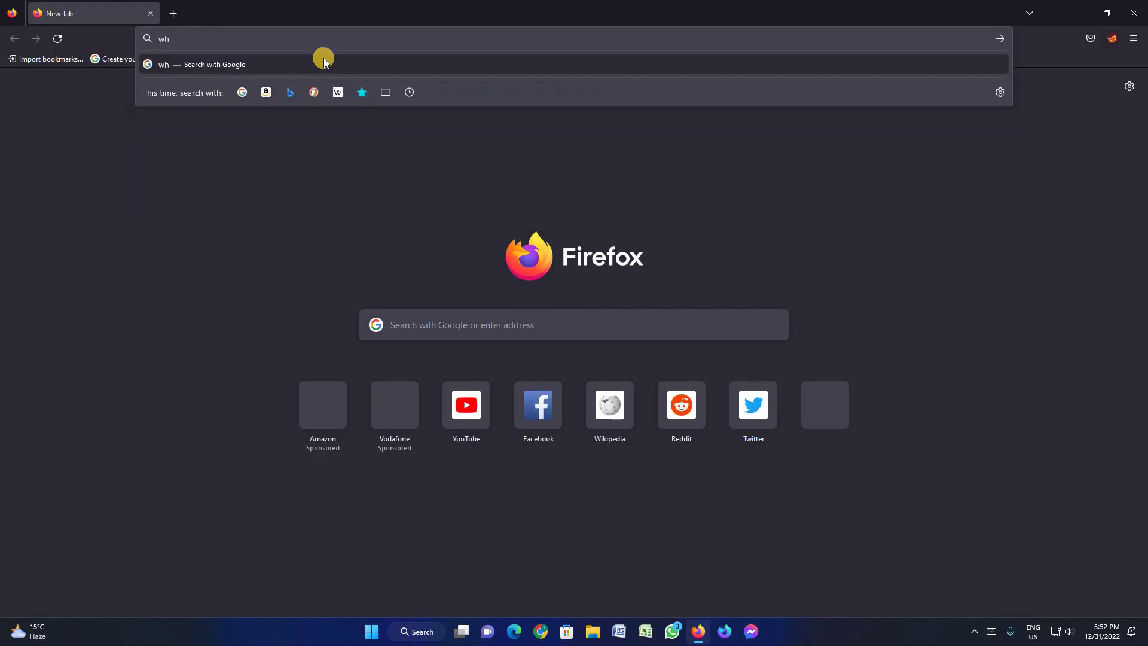
{"action": "type", "text": "oer.ne"}
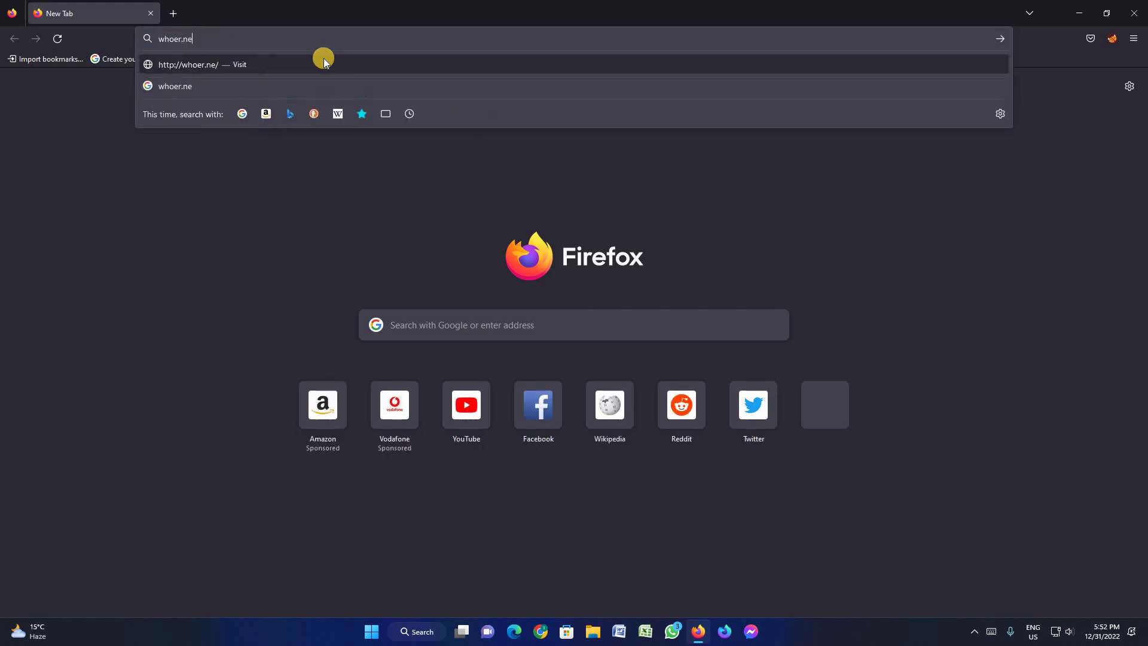
{"action": "type", "text": "t"}
{"action": "key", "text": "Return"}
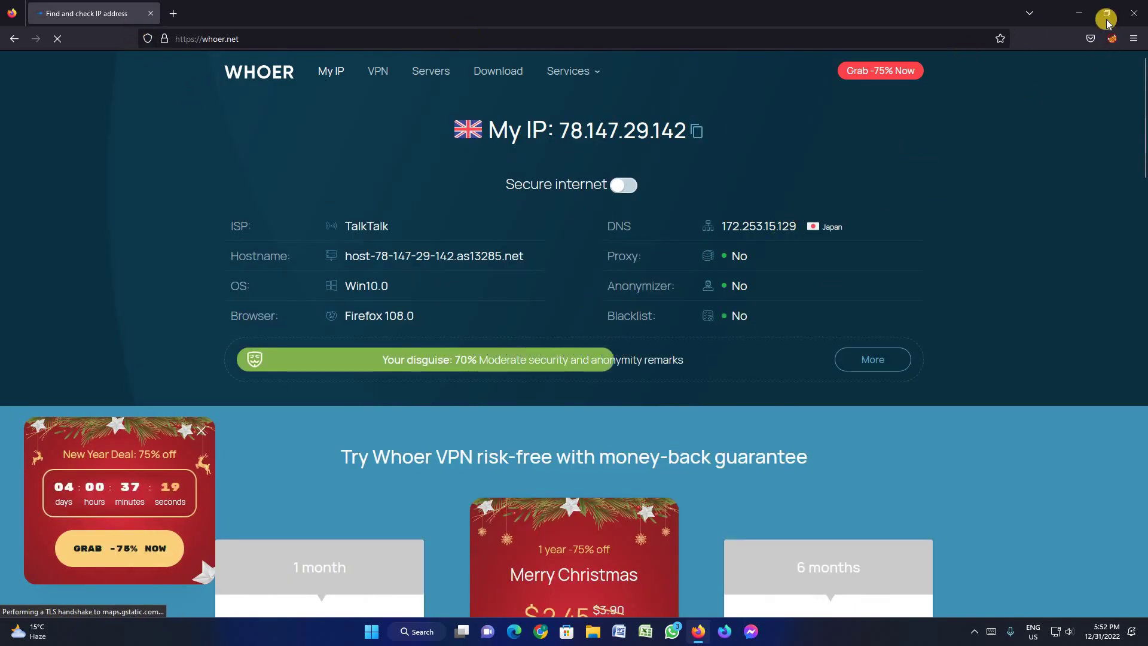
Step: Delete all saved FoxyProxy proxies from its Options page, then open Windows Date & time settings
{"action": "left_click", "coordinate": [1112, 39]}
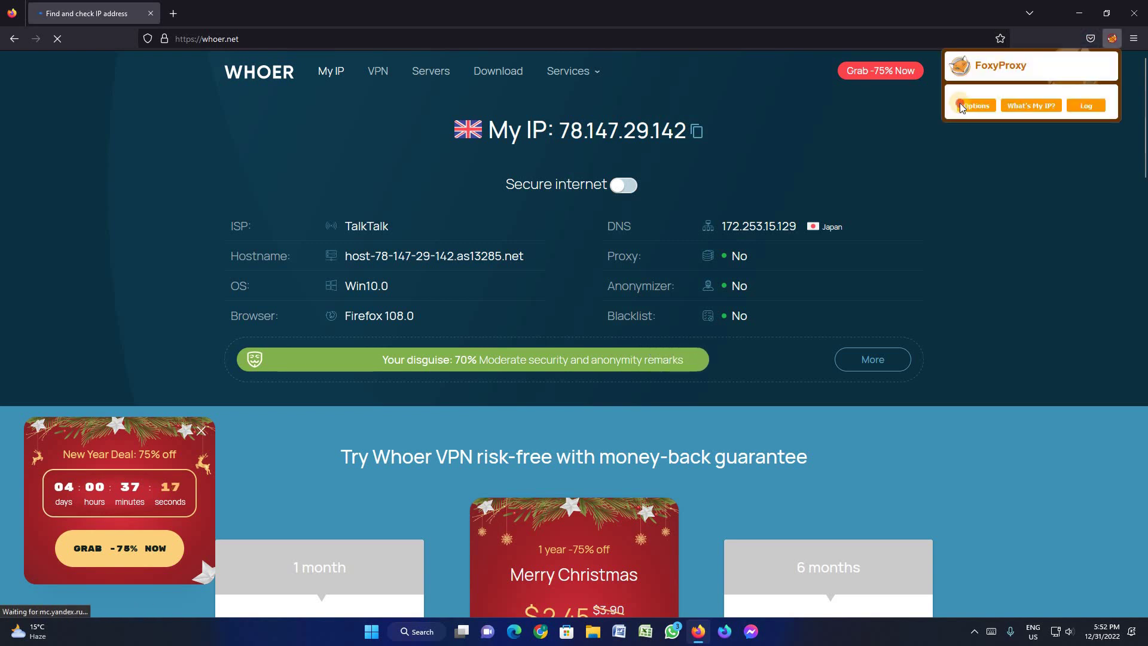
{"action": "left_click", "coordinate": [969, 105]}
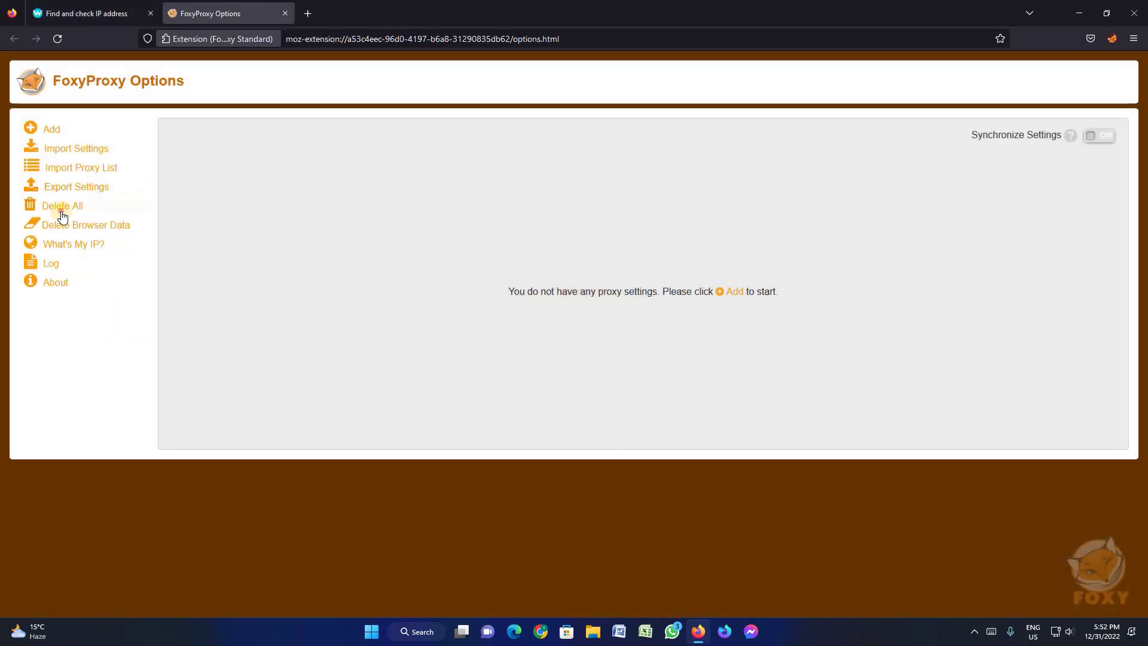
{"action": "left_click", "coordinate": [62, 208]}
{"action": "key", "text": "Return"}
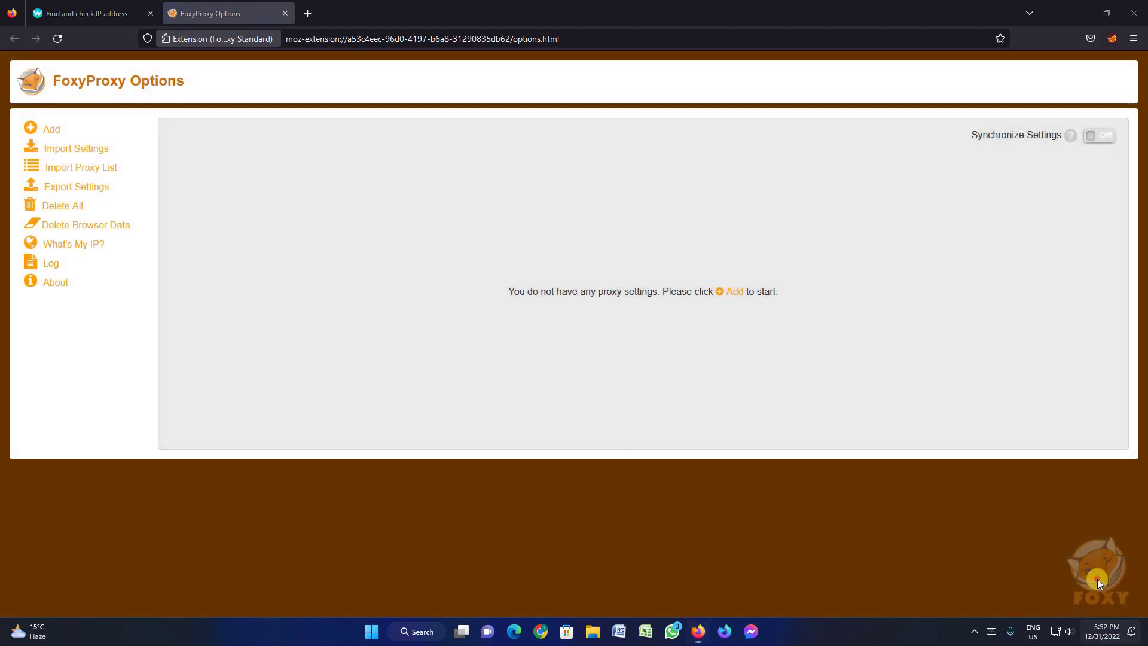
{"action": "right_click", "coordinate": [1102, 631]}
{"action": "left_click", "coordinate": [1096, 579]}
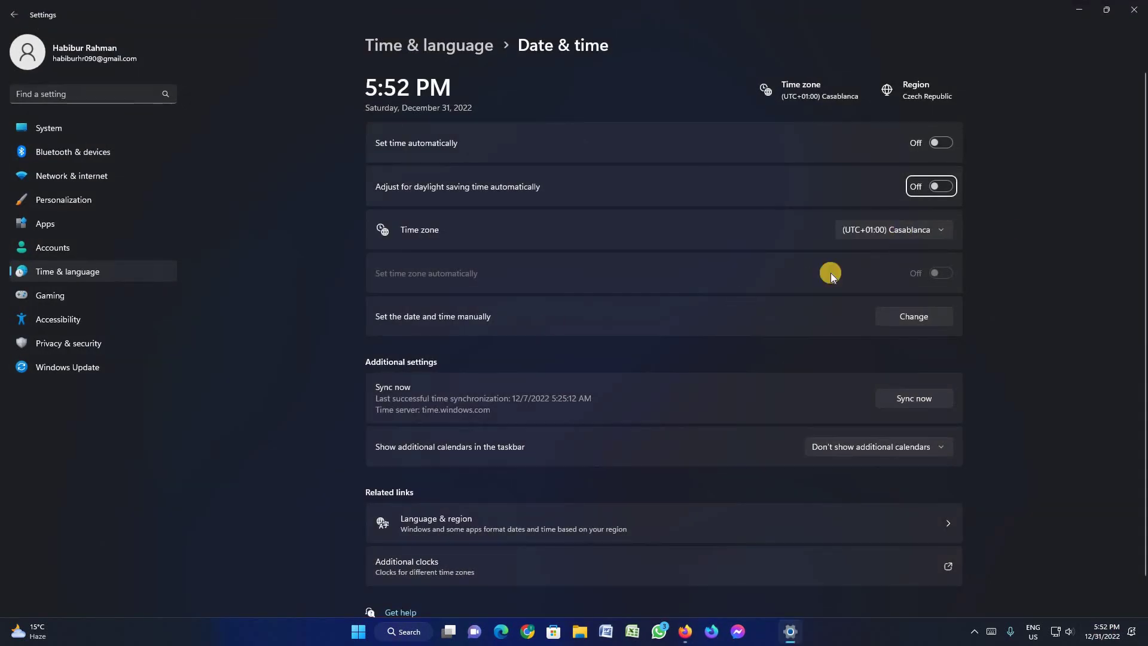
Step: Pick (UTC+06:00) Dhaka from the Time zone list, replacing Casablanca
{"action": "left_click", "coordinate": [933, 229]}
{"action": "scroll", "coordinate": [974, 191], "scroll_direction": "up", "scroll_amount": 3}
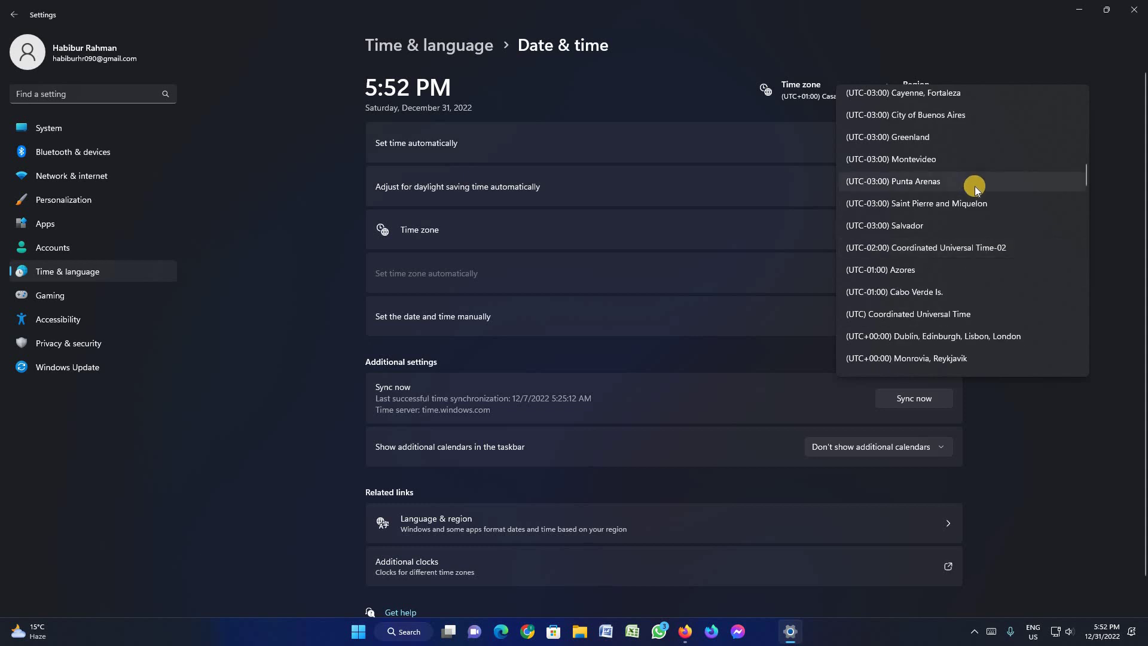
{"action": "scroll", "coordinate": [974, 185], "scroll_direction": "down", "scroll_amount": 15}
{"action": "scroll", "coordinate": [855, 184], "scroll_direction": "down", "scroll_amount": 2}
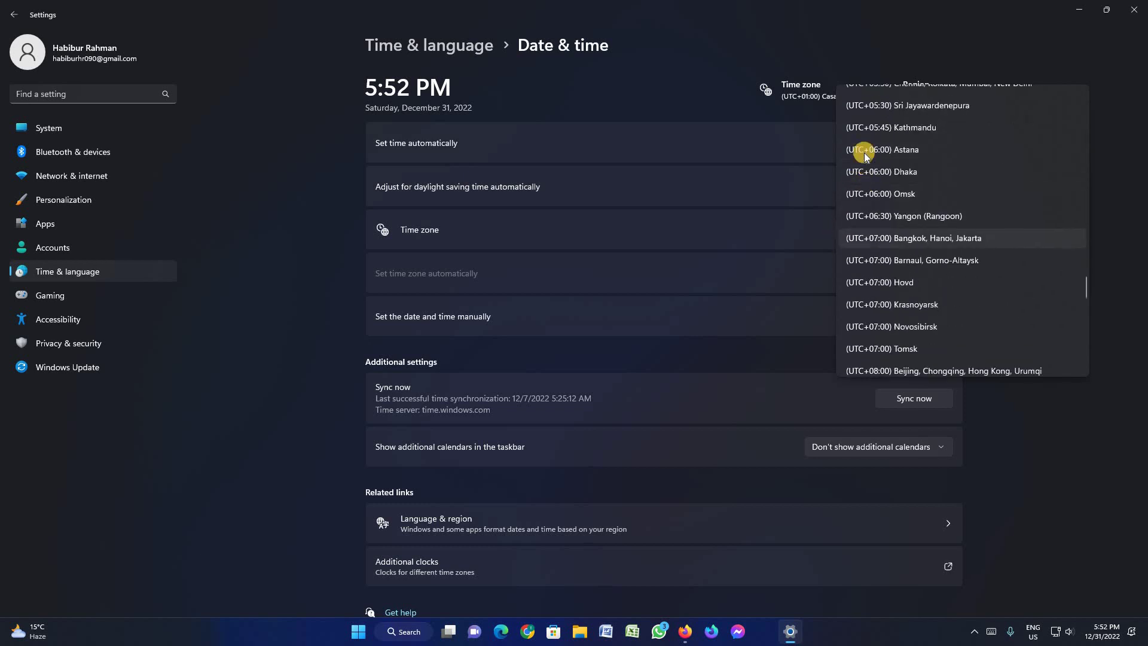
{"action": "left_click", "coordinate": [859, 171]}
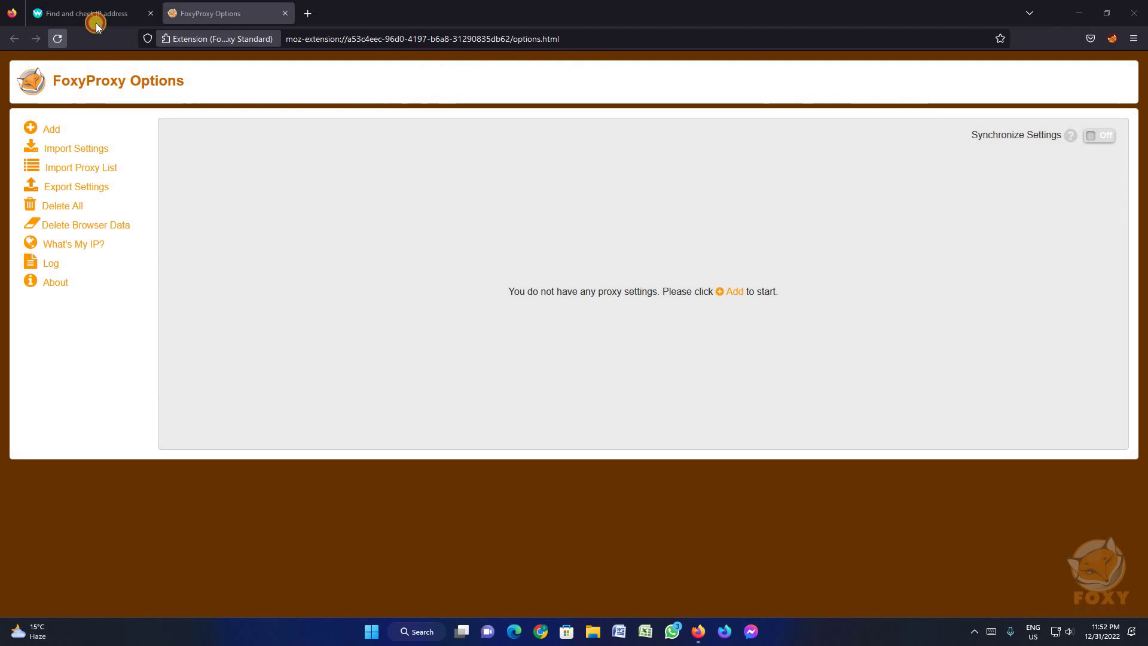
Step: Reload whoer.net to recheck the IP, close the FoxyProxy Options tab, and quit Firefox
{"action": "left_click", "coordinate": [95, 17]}
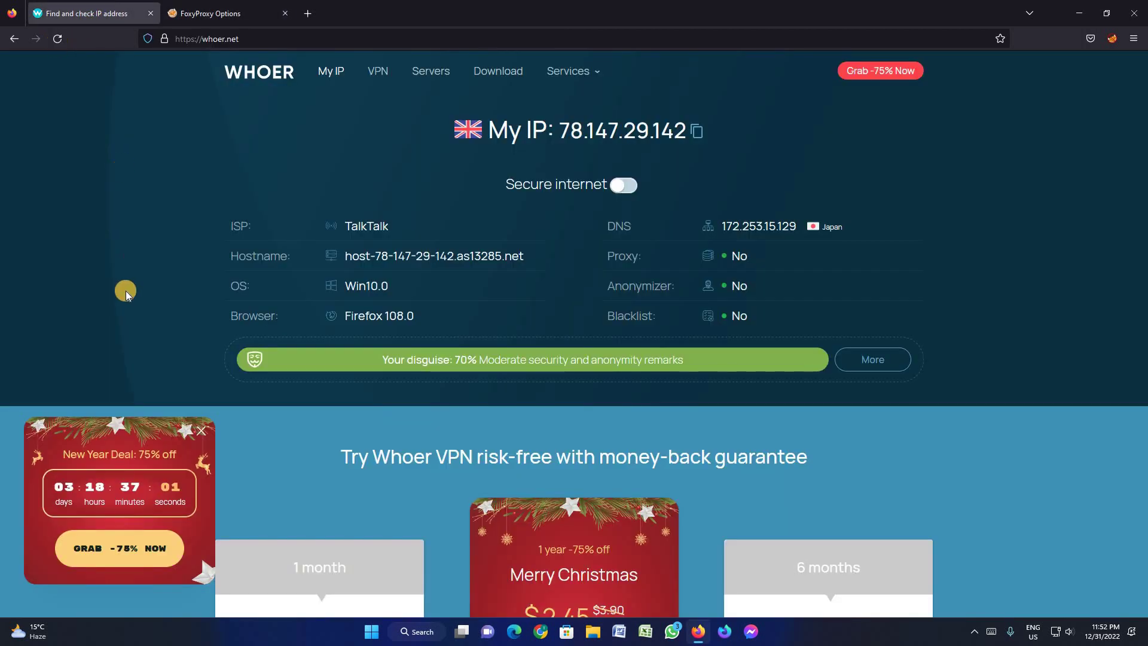
{"action": "key", "text": "F5"}
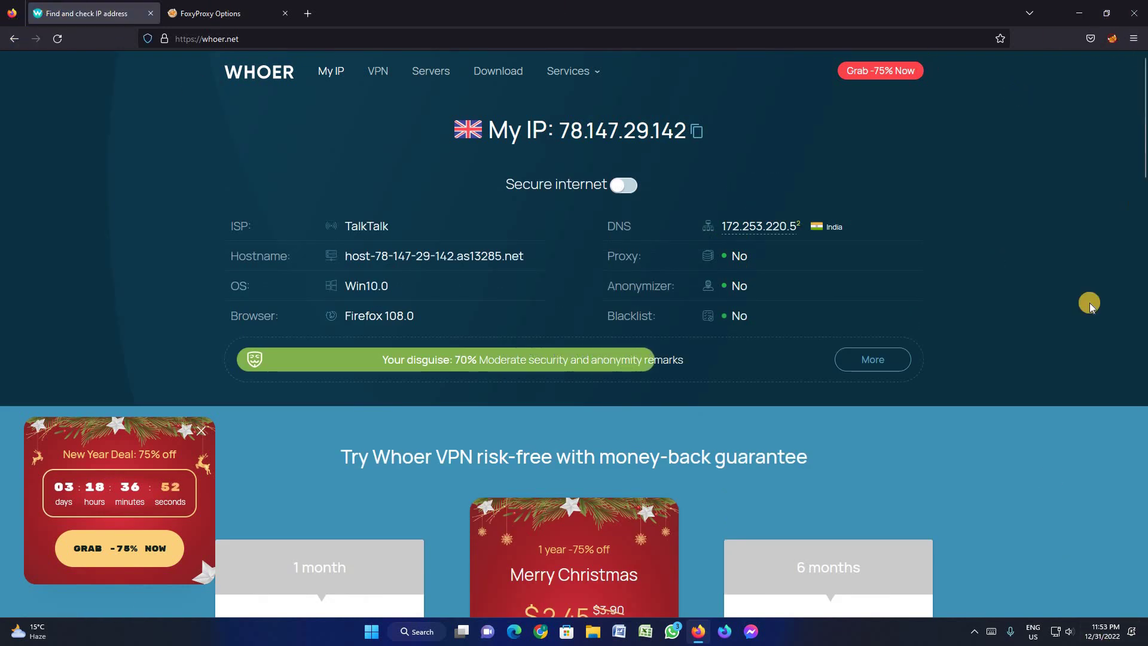
{"action": "left_click", "coordinate": [1133, 39]}
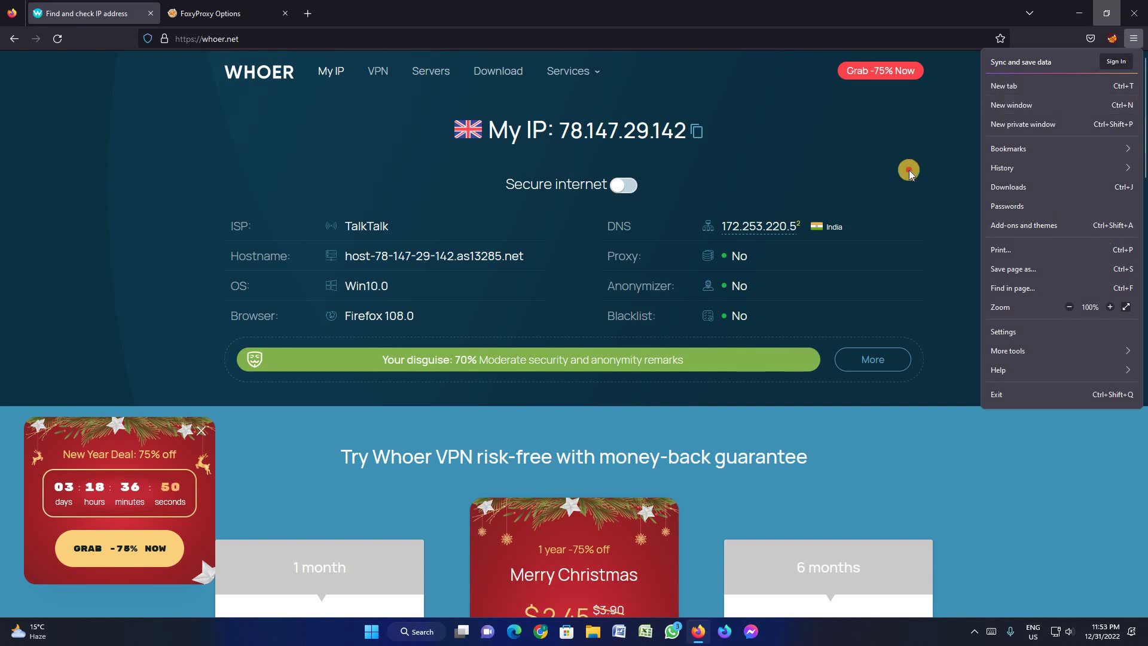
{"action": "left_click", "coordinate": [1120, 11]}
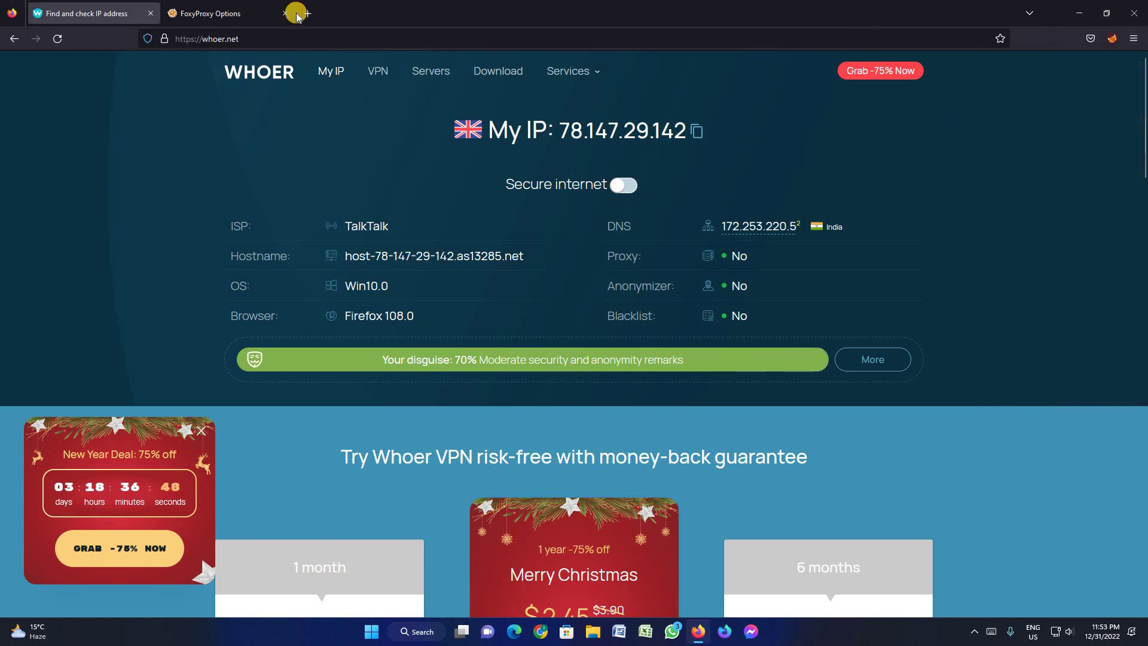
{"action": "left_click", "coordinate": [1133, 39]}
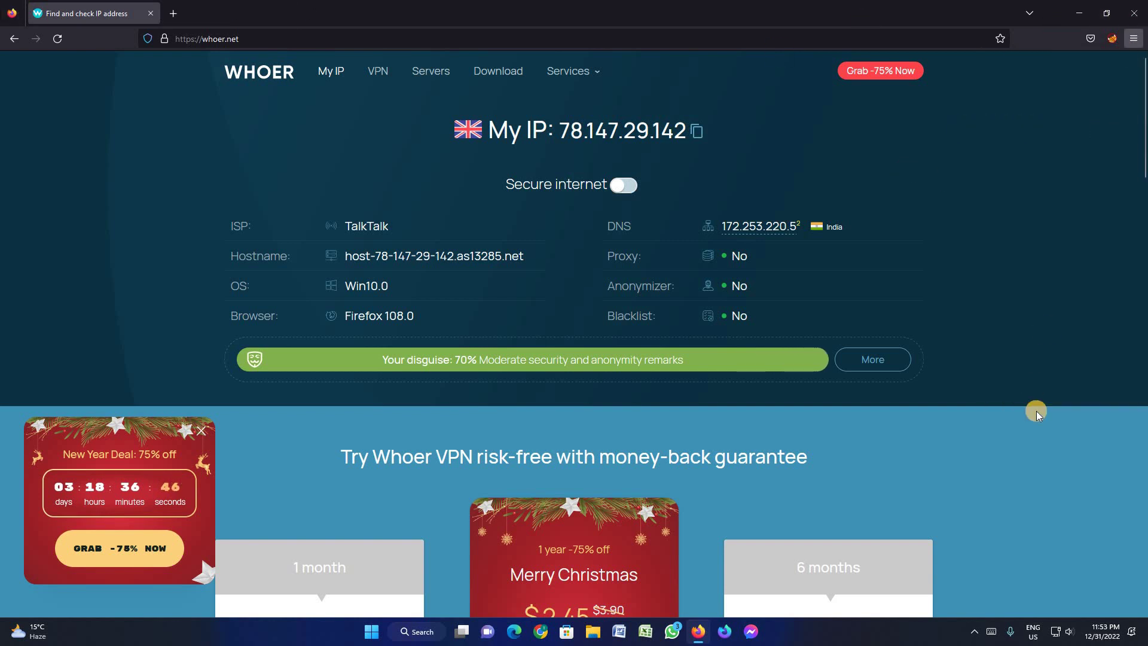
{"action": "left_click", "coordinate": [1013, 395]}
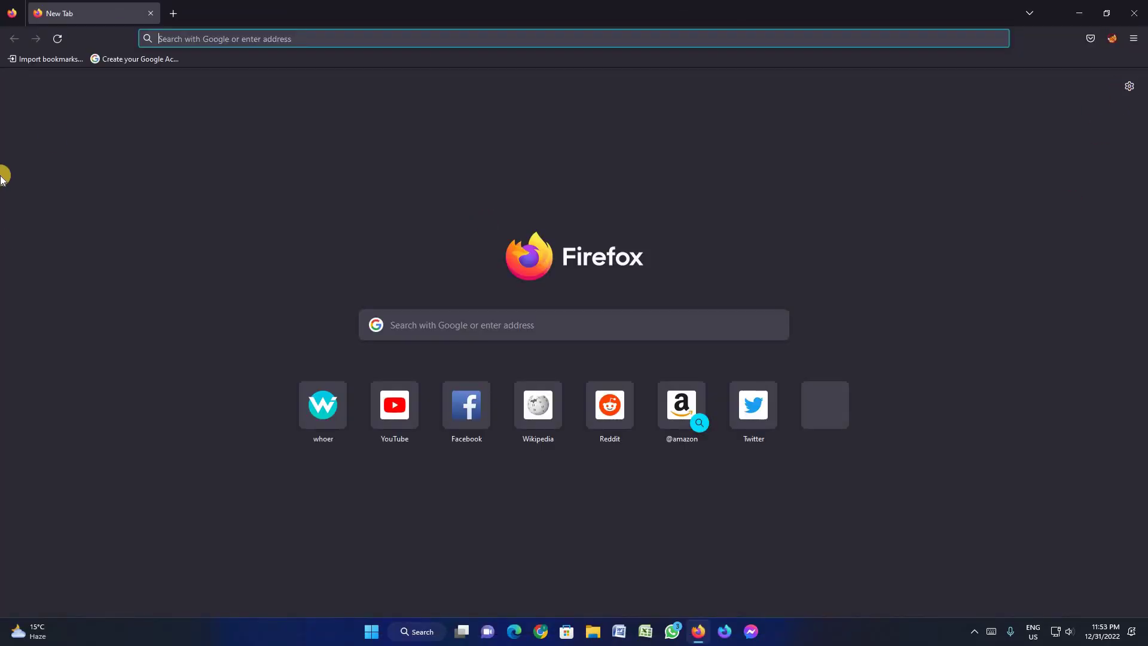
Step: Open Firefox's General settings and go to the Network connection settings
{"action": "left_click", "coordinate": [1129, 86]}
{"action": "left_click", "coordinate": [172, 267]}
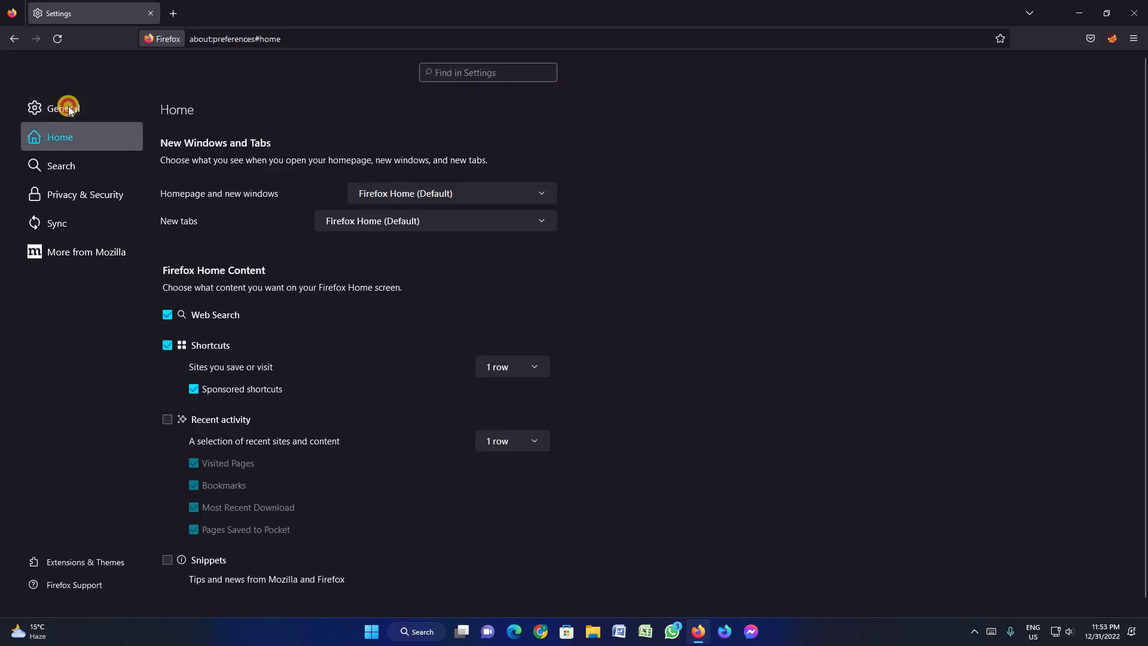
{"action": "left_click", "coordinate": [59, 110]}
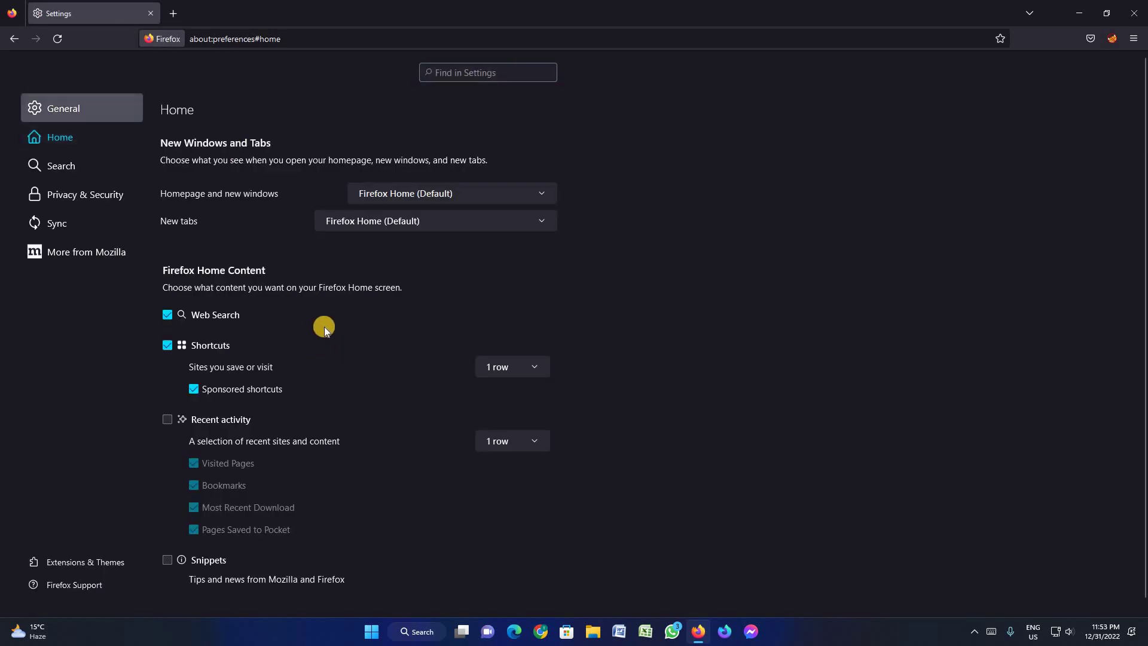
{"action": "scroll", "coordinate": [343, 327], "scroll_direction": "down", "scroll_amount": 20}
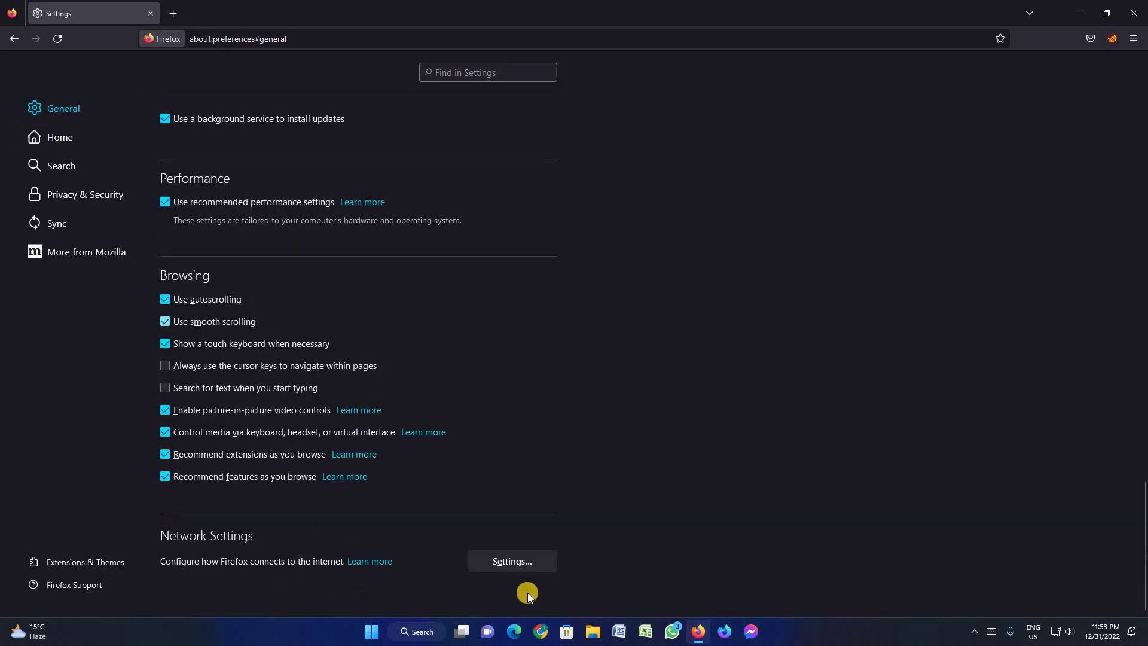
{"action": "left_click", "coordinate": [516, 554]}
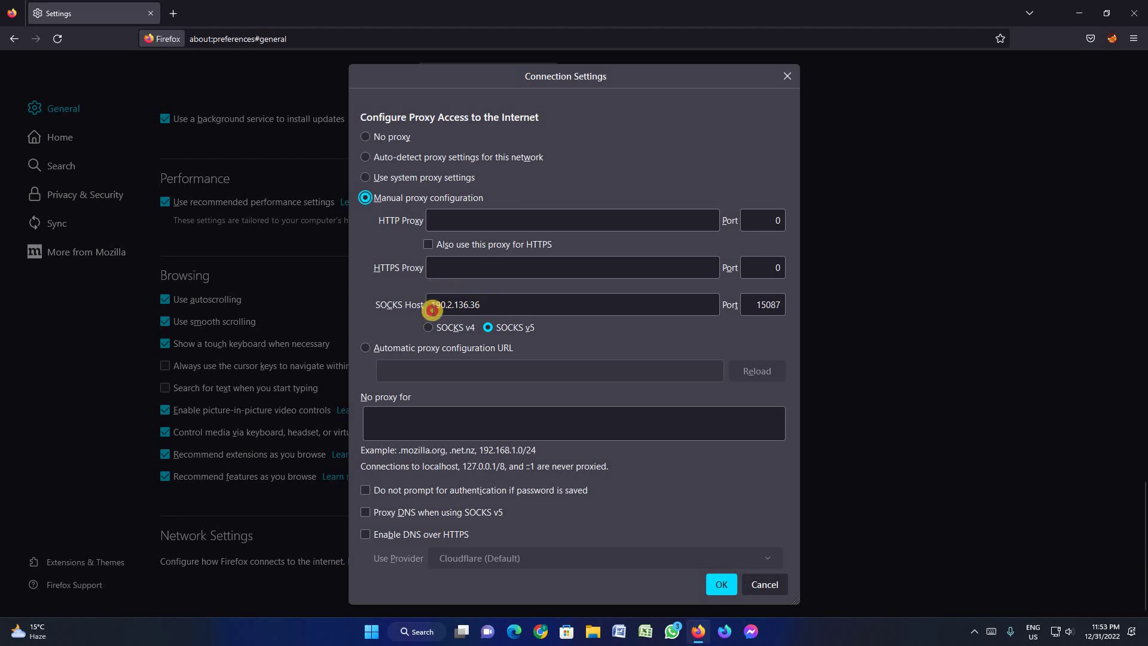
Step: Clear the SOCKS host, change port 15087 to 0, save, and reopen whoer.net
{"action": "left_click", "coordinate": [421, 313]}
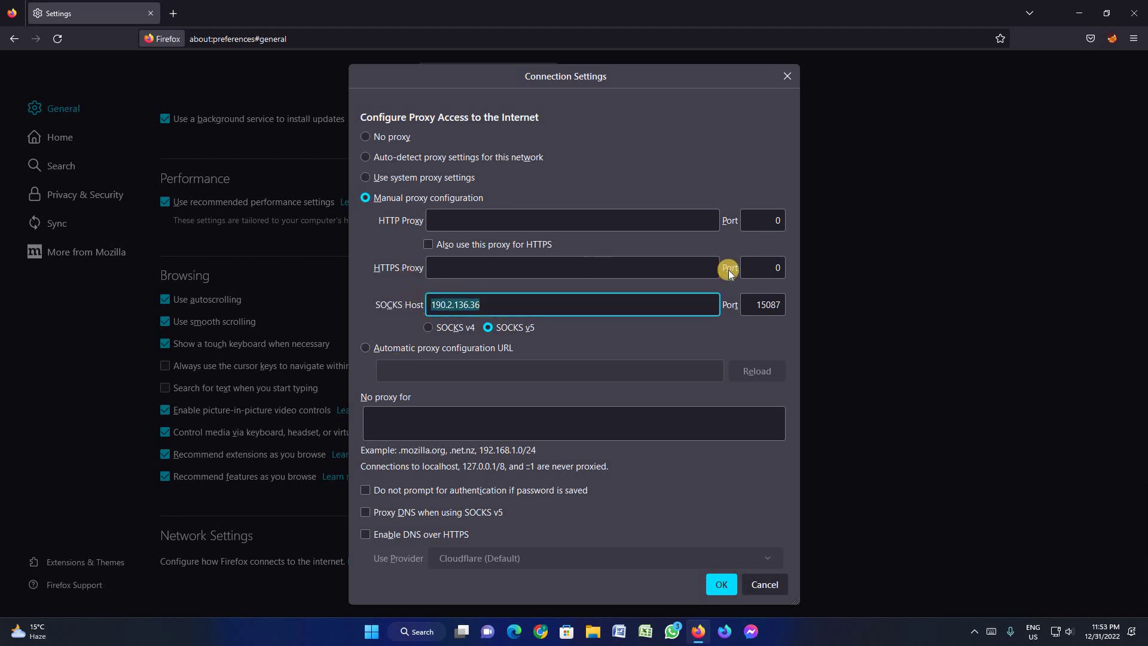
{"action": "left_click", "coordinate": [768, 304]}
{"action": "double_click", "coordinate": [757, 306]}
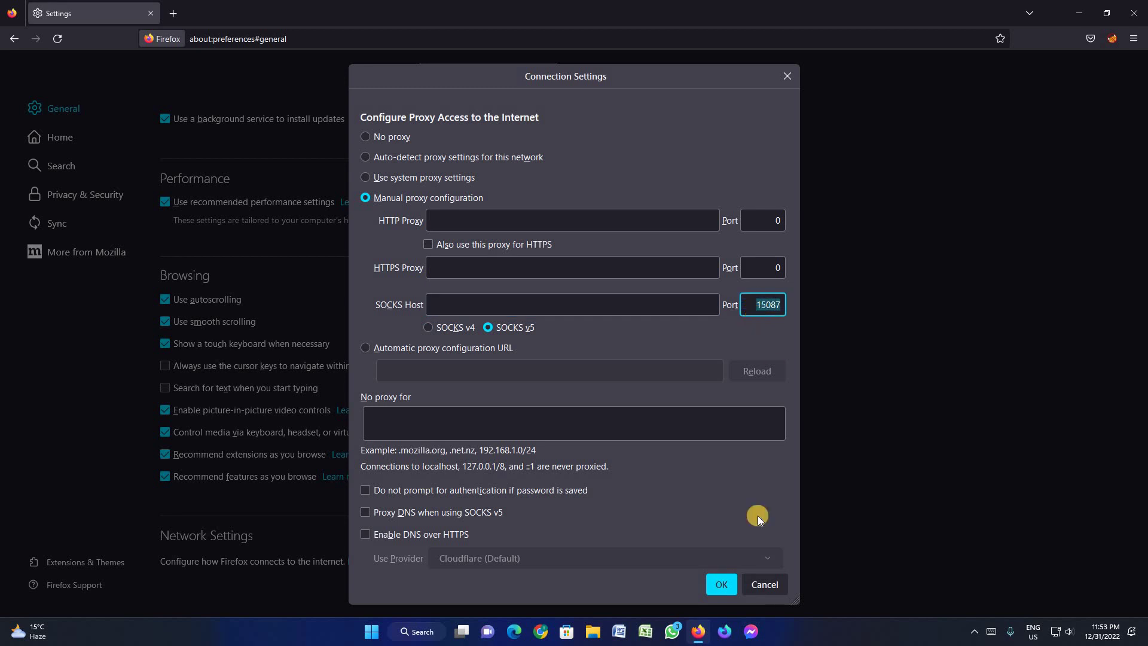
{"action": "type", "text": "0"}
{"action": "key", "text": "Return"}
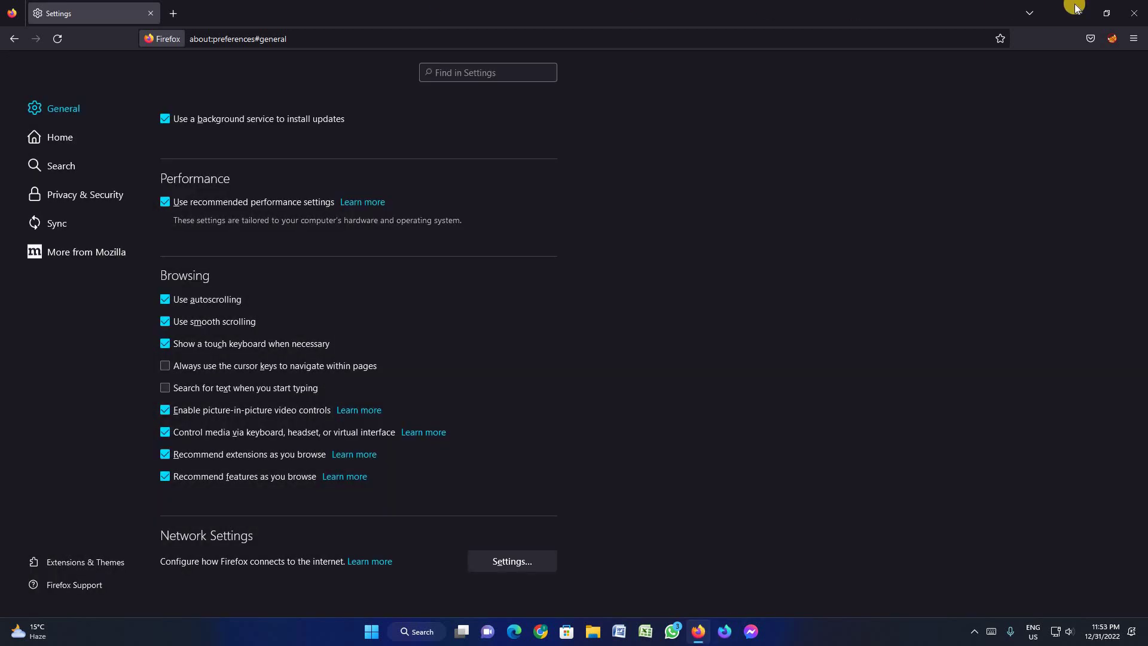
{"action": "left_click", "coordinate": [156, 13]}
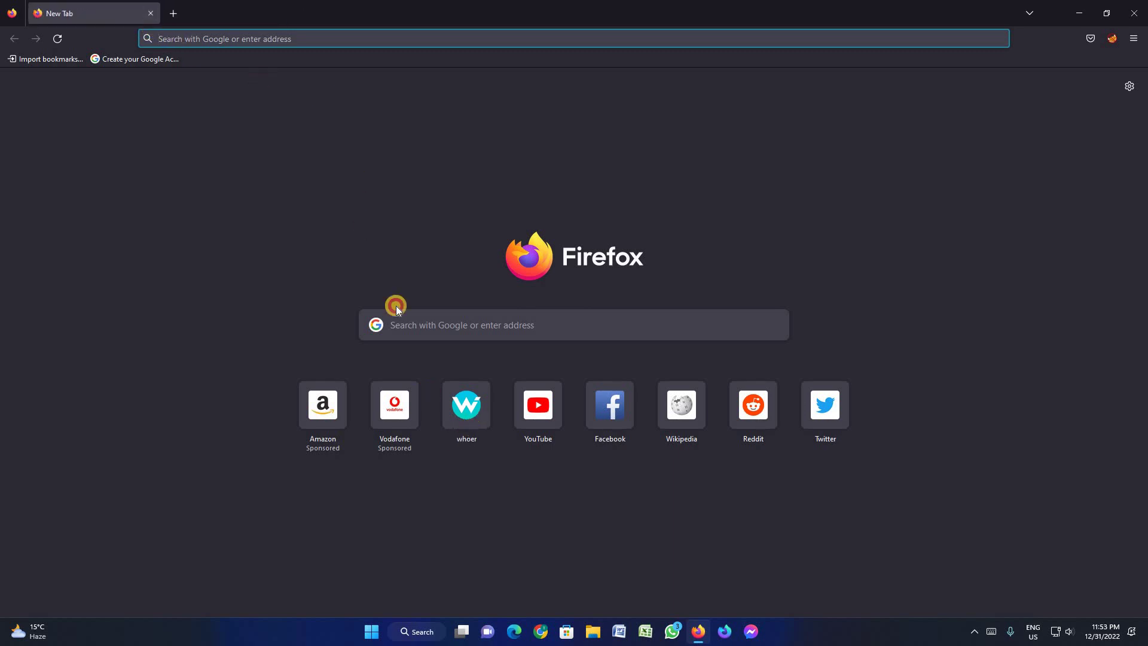
{"action": "left_click", "coordinate": [135, 59]}
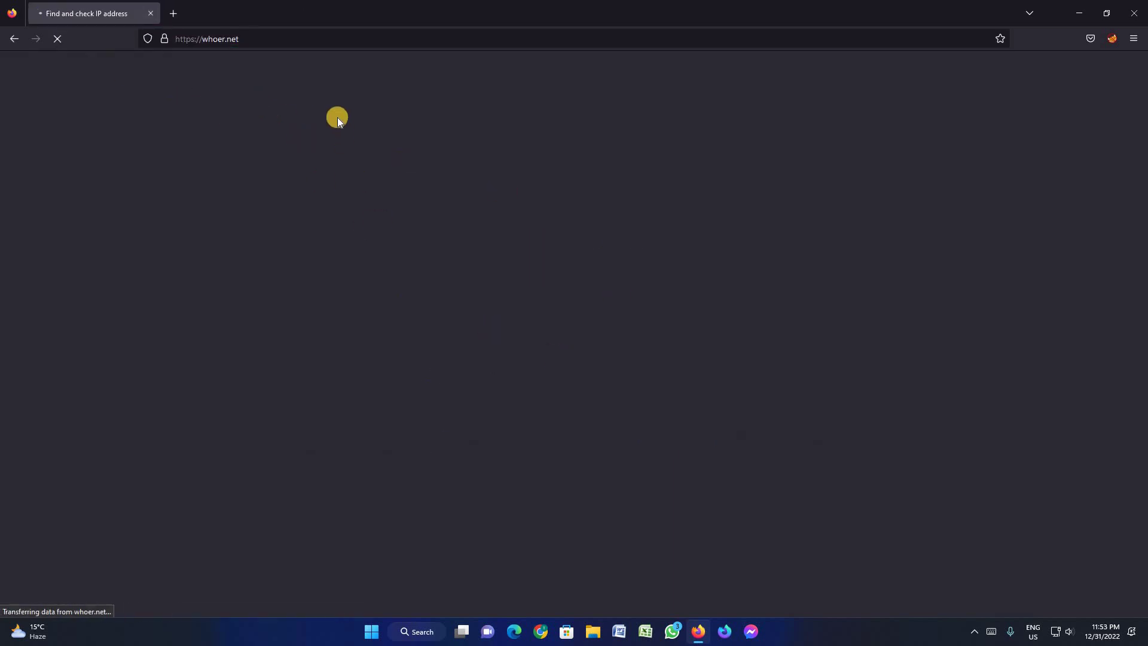